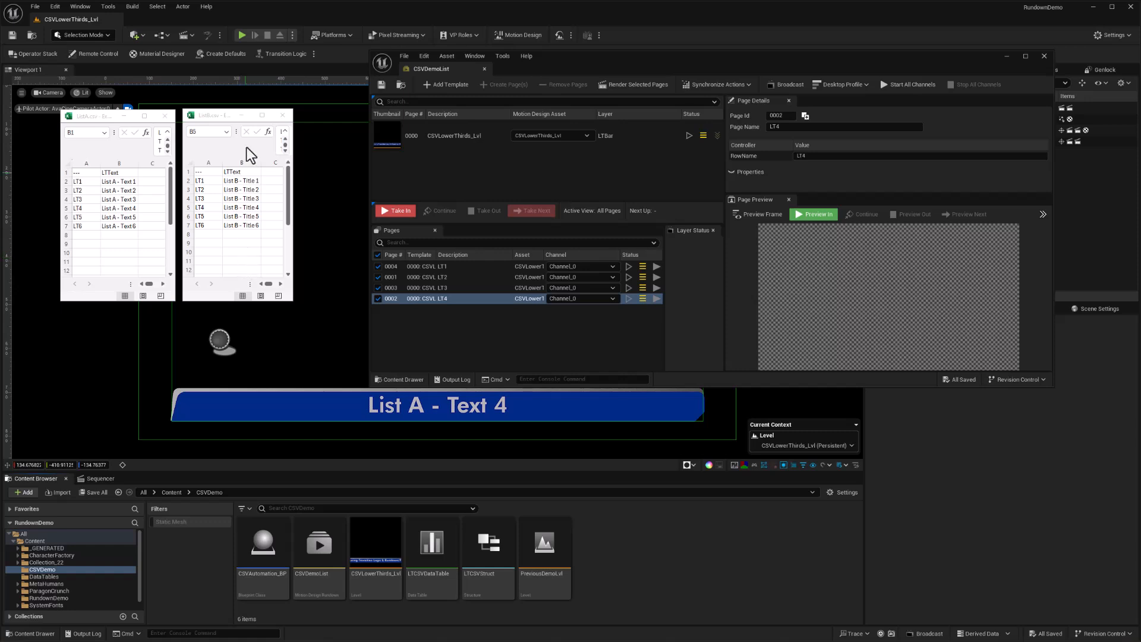
{"action": "left_click", "coordinate": [99, 118]}
{"action": "left_click", "coordinate": [205, 120]}
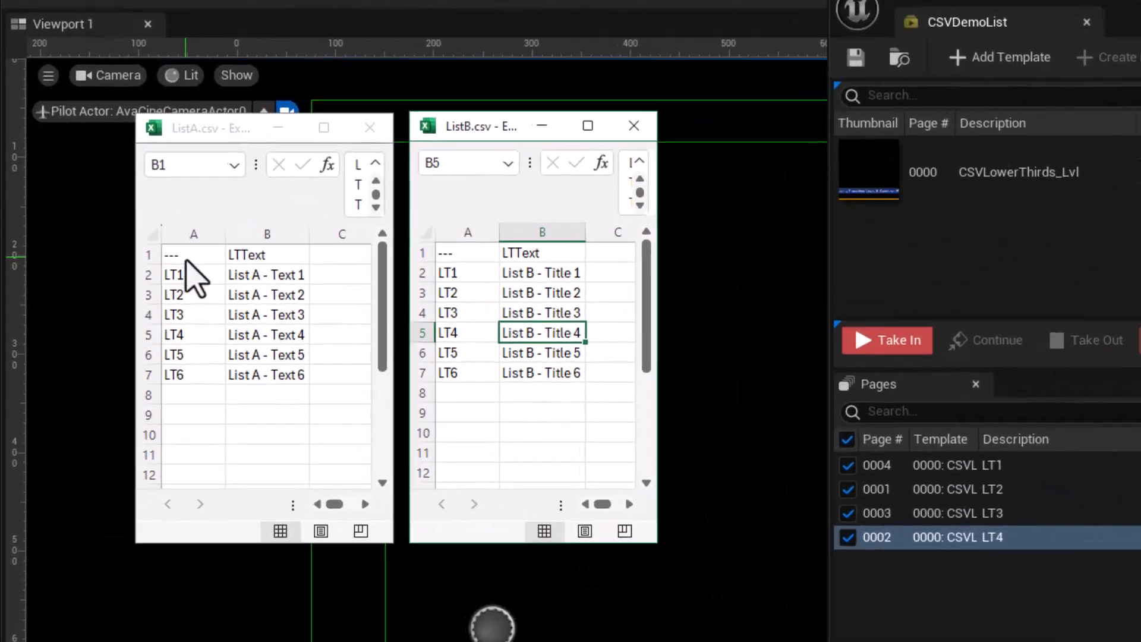
{"action": "left_click", "coordinate": [85, 174]}
{"action": "left_click", "coordinate": [194, 256]}
{"action": "left_click_drag", "start_coordinate": [195, 275], "coordinate": [194, 362]}
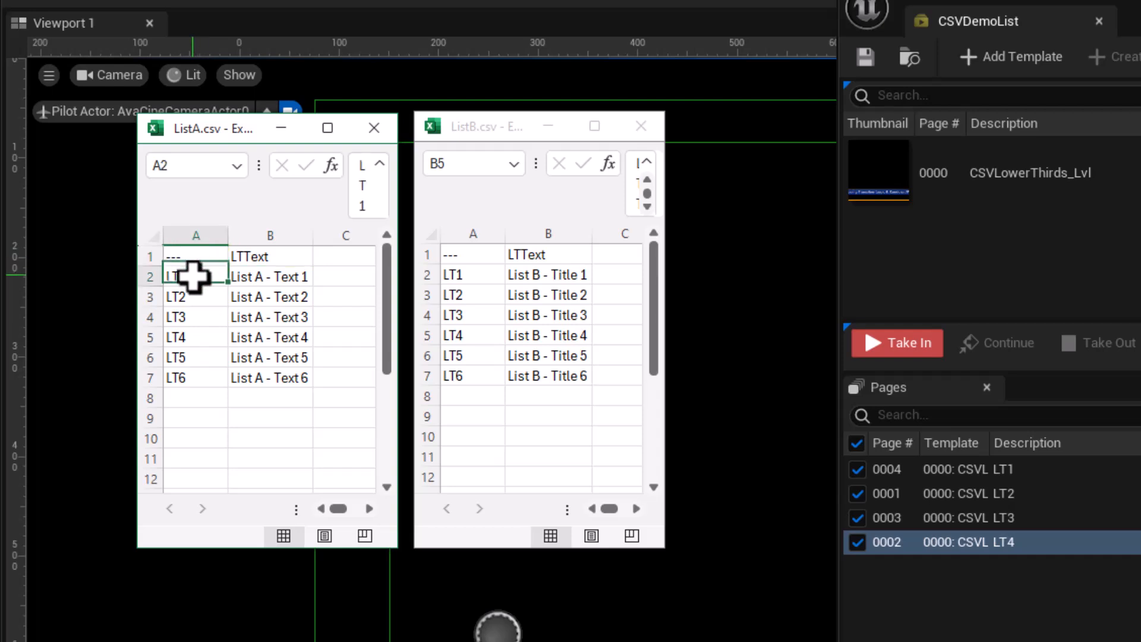
{"action": "left_click", "coordinate": [192, 278]}
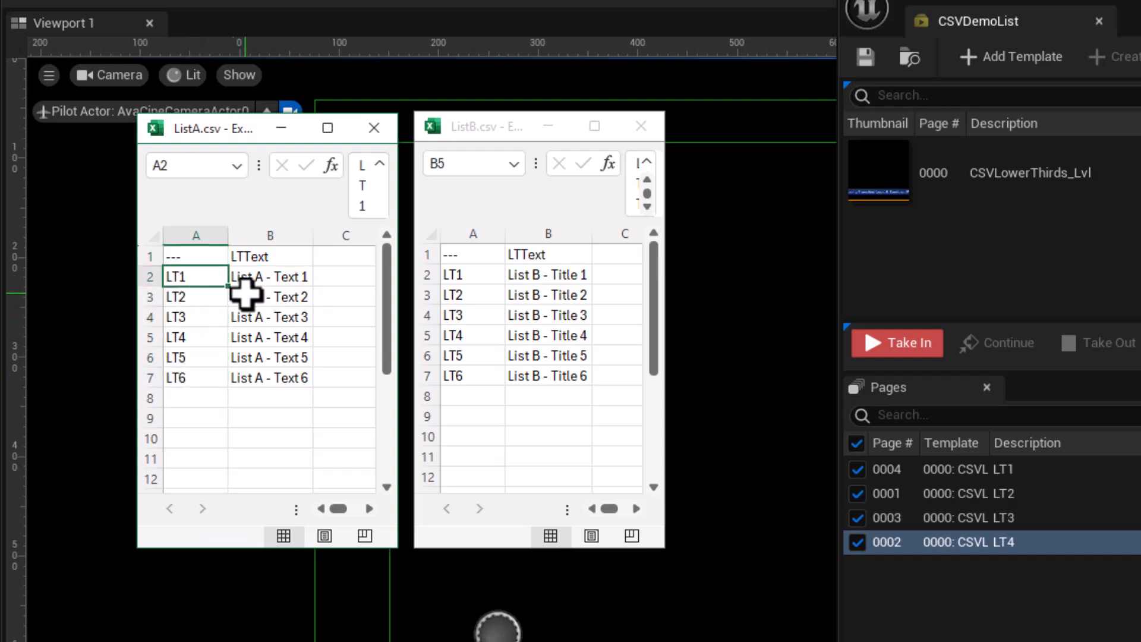
{"action": "left_click", "coordinate": [199, 319]}
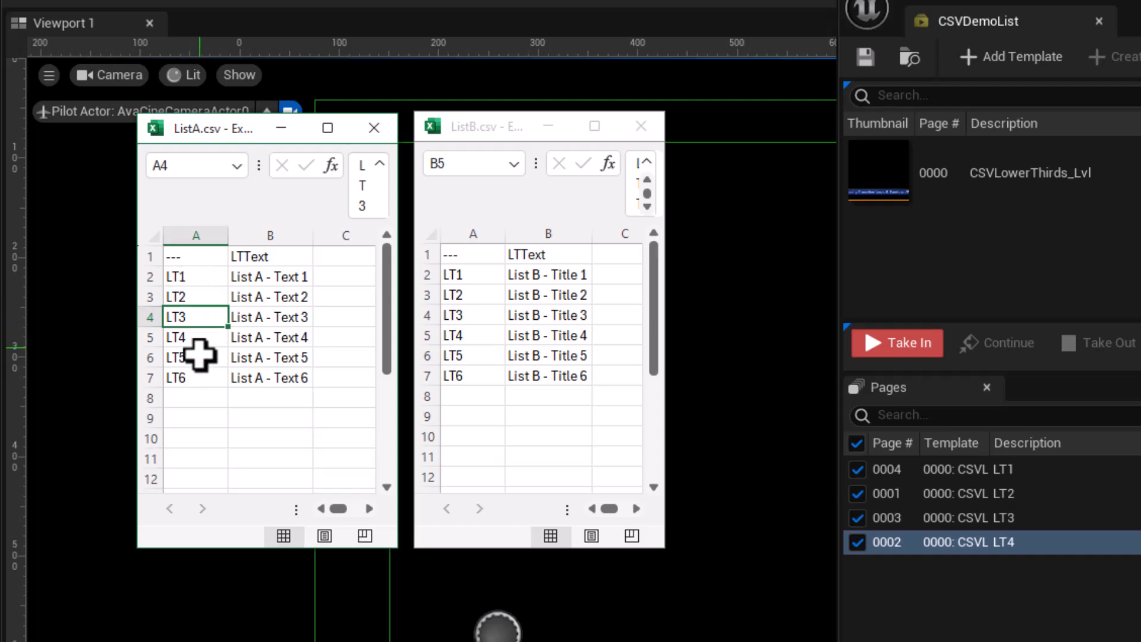
{"action": "left_click", "coordinate": [194, 258]}
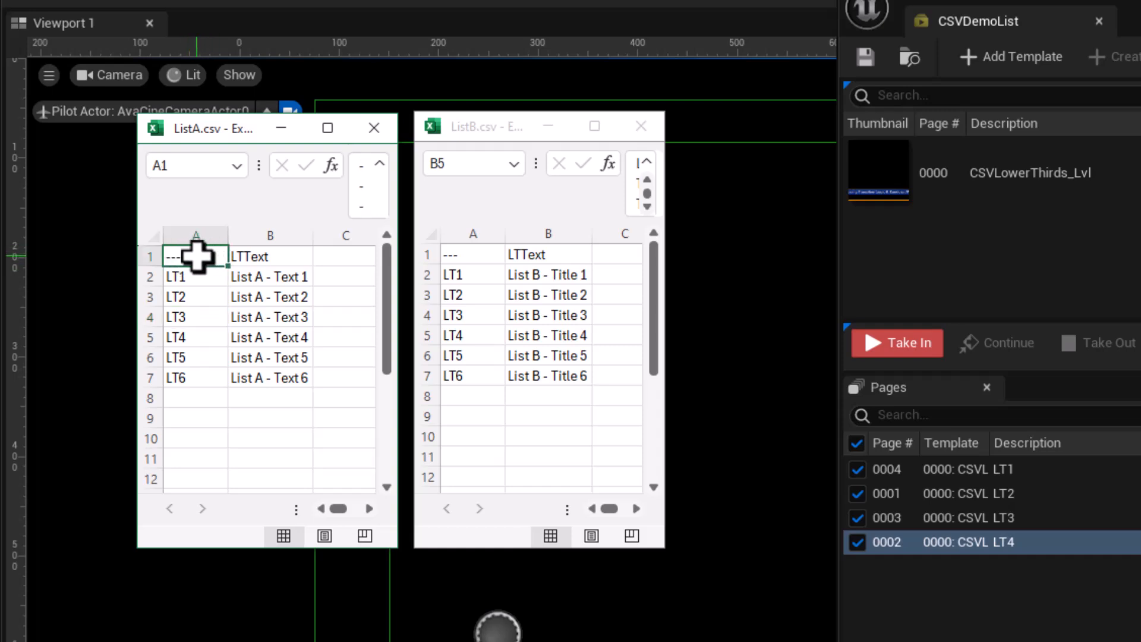
{"action": "left_click", "coordinate": [196, 278]}
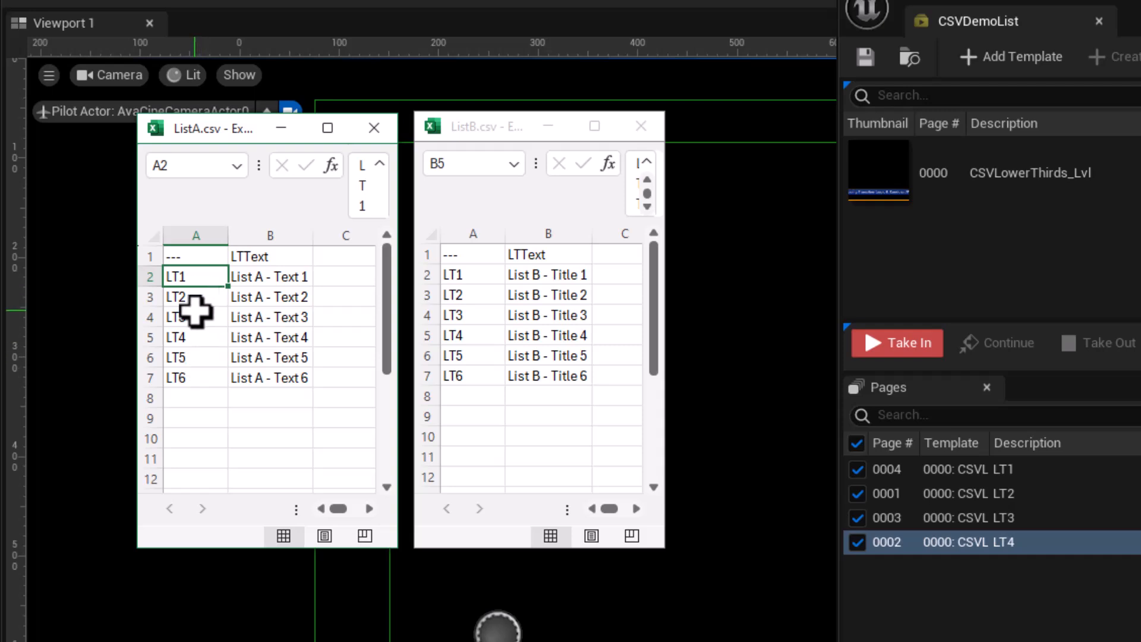
{"action": "key", "text": "Down"}
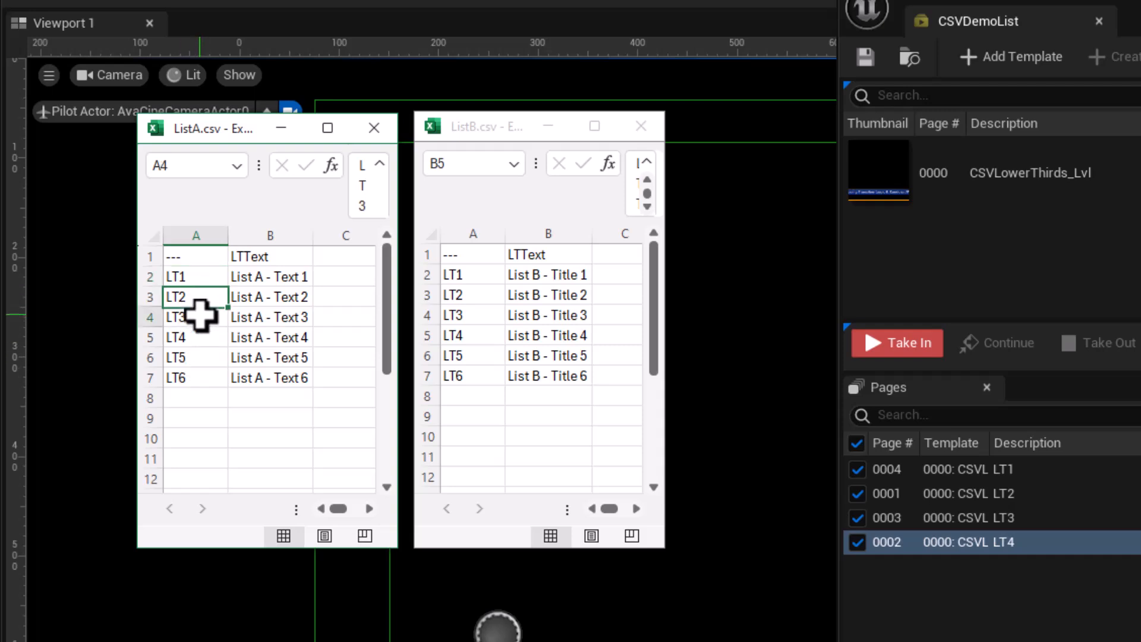
{"action": "key", "text": "Down"}
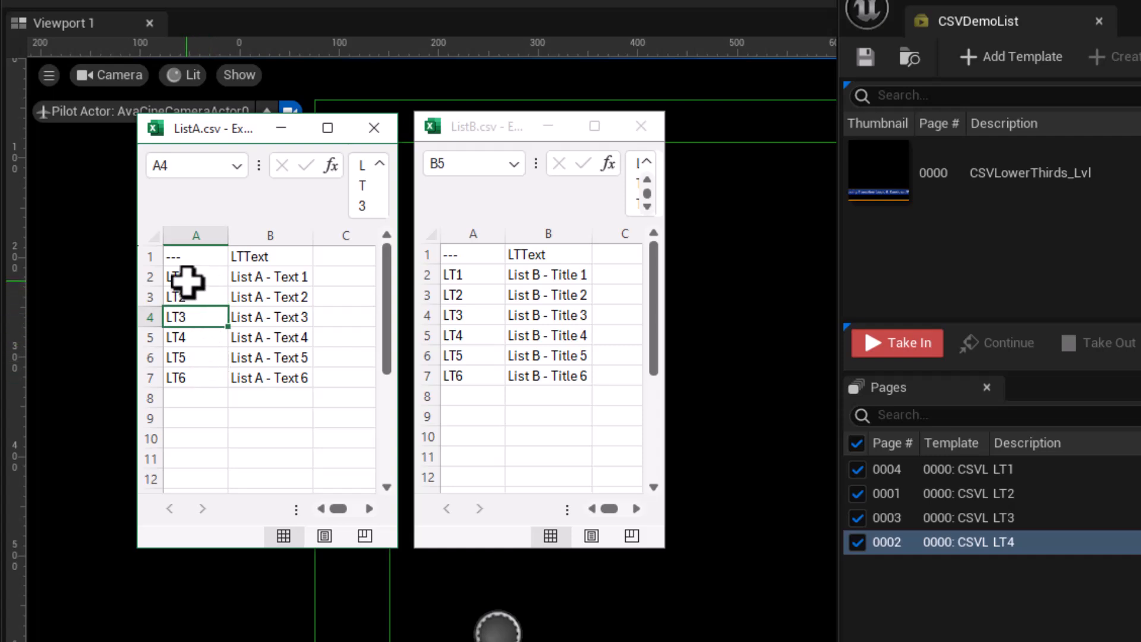
{"action": "left_click_drag", "start_coordinate": [186, 278], "coordinate": [187, 361]}
{"action": "left_click", "coordinate": [256, 259]}
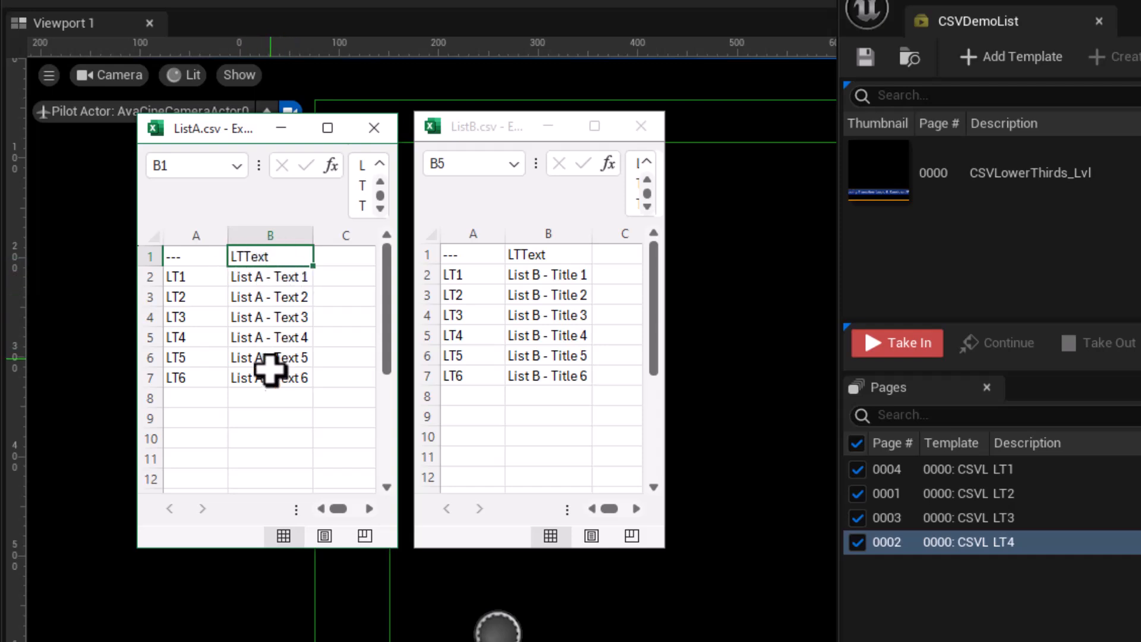
{"action": "left_click", "coordinate": [250, 278]}
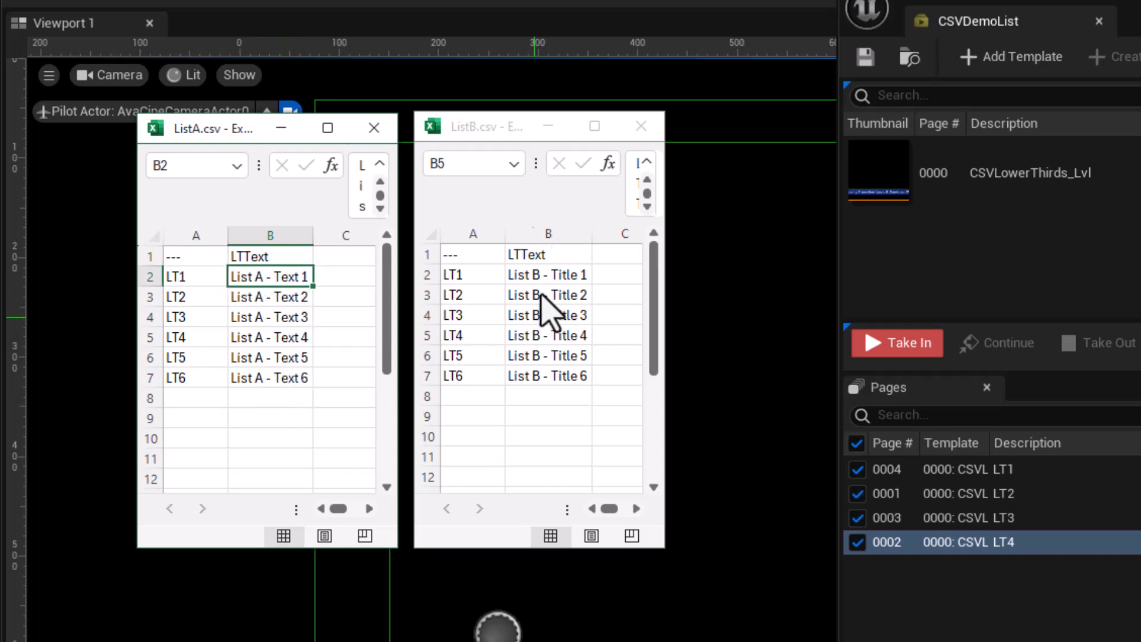
{"action": "left_click", "coordinate": [477, 139]}
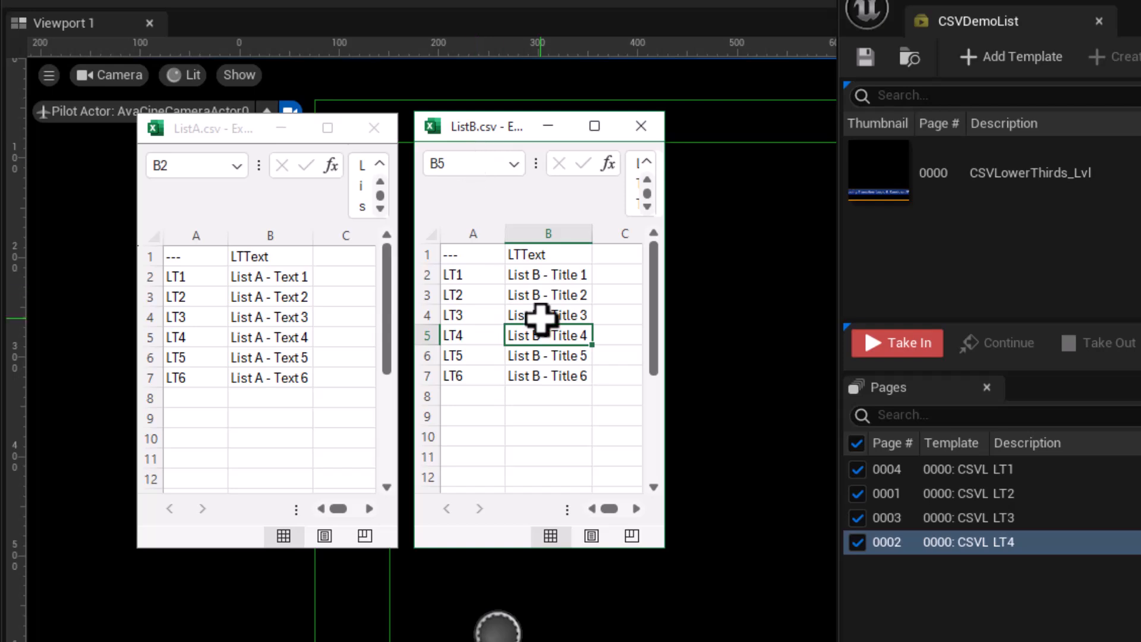
{"action": "left_click", "coordinate": [548, 295]}
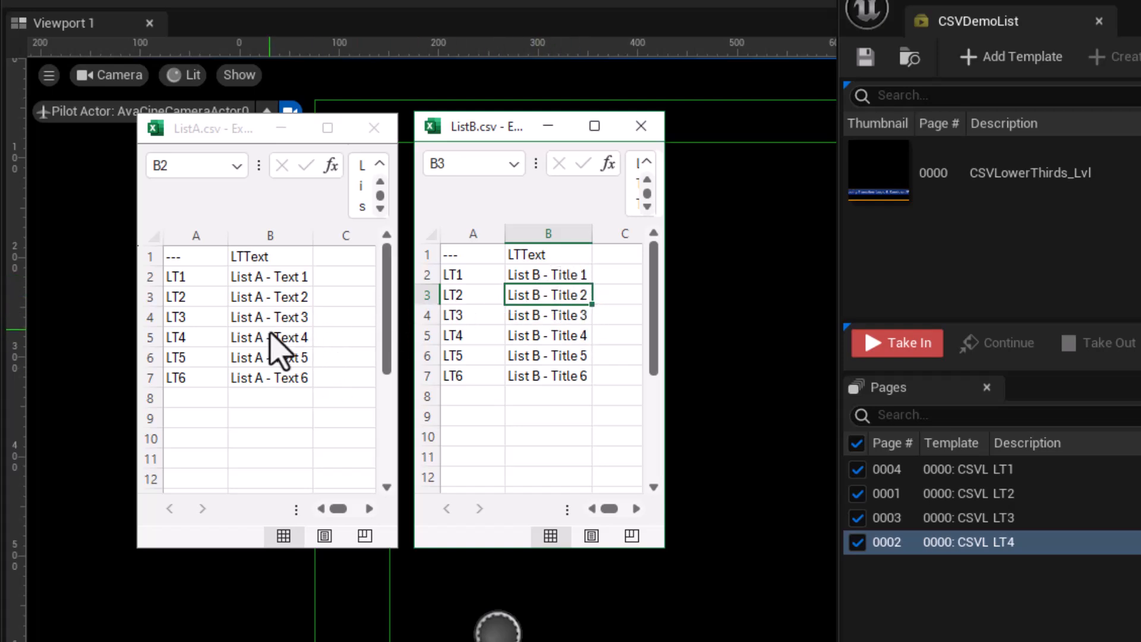
{"action": "left_click", "coordinate": [252, 322]}
{"action": "left_click", "coordinate": [292, 303]}
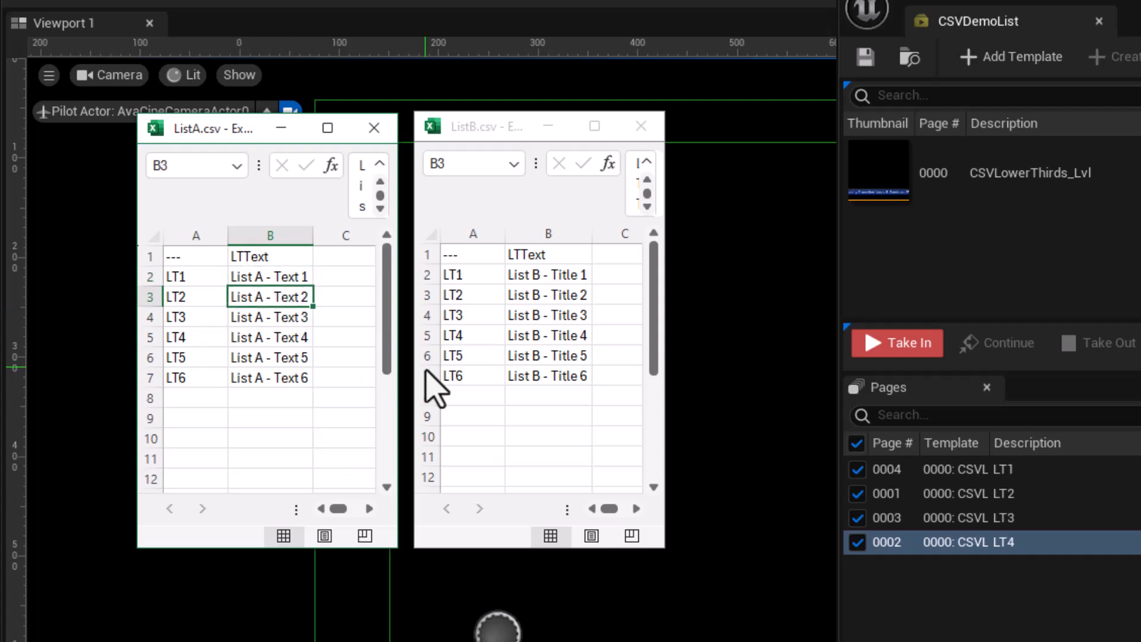
{"action": "left_click", "coordinate": [545, 296]}
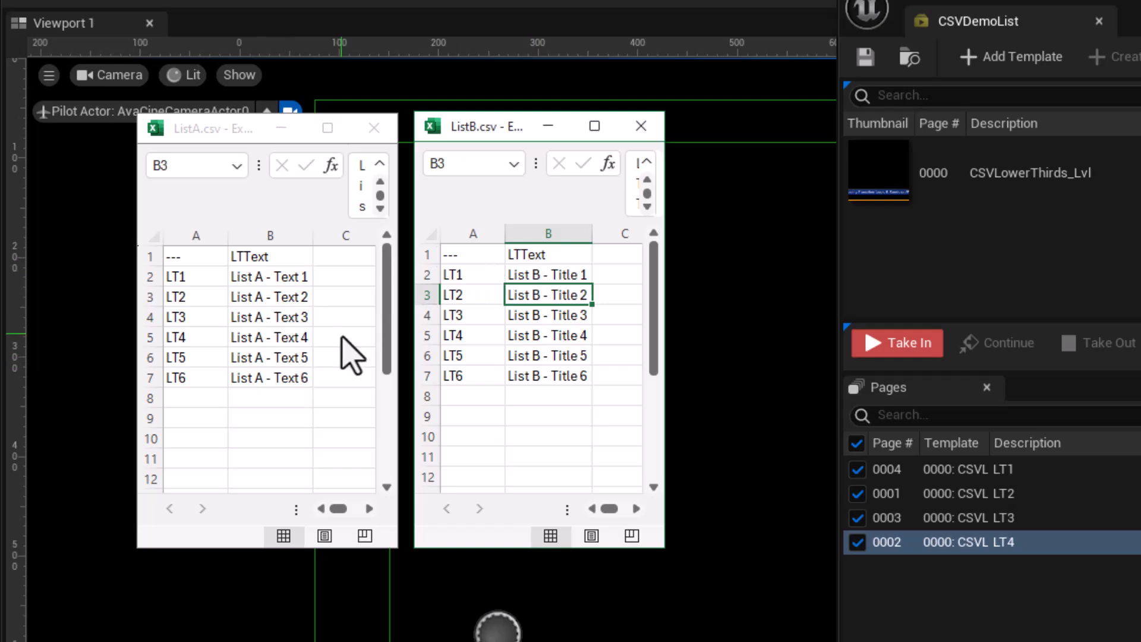
{"action": "left_click_drag", "start_coordinate": [203, 279], "coordinate": [199, 374]}
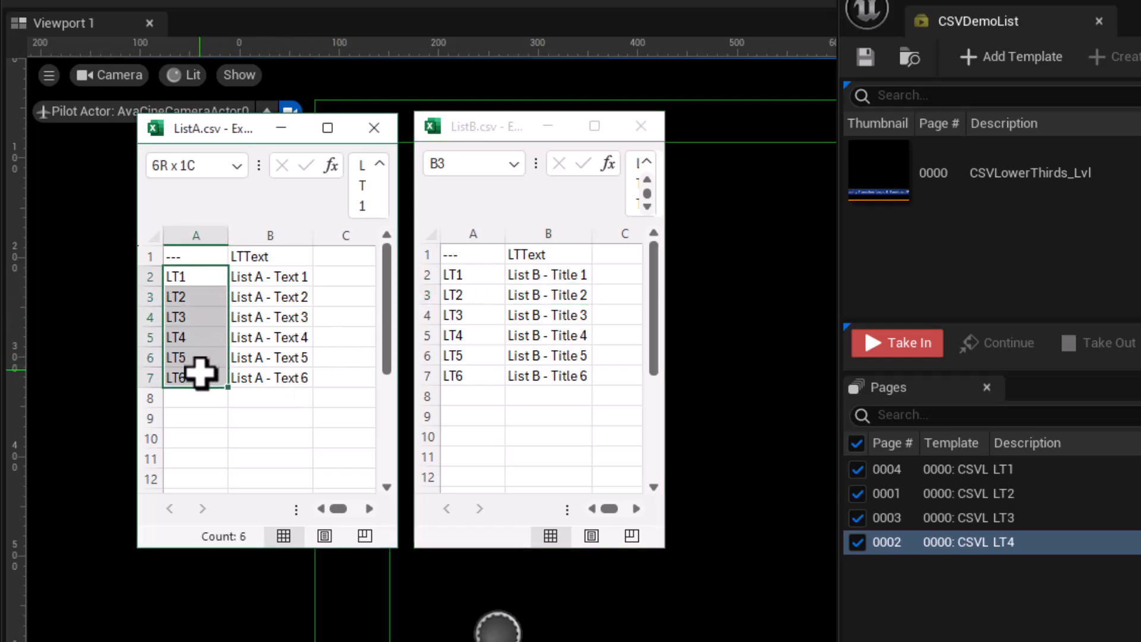
{"action": "left_click", "coordinate": [469, 303]}
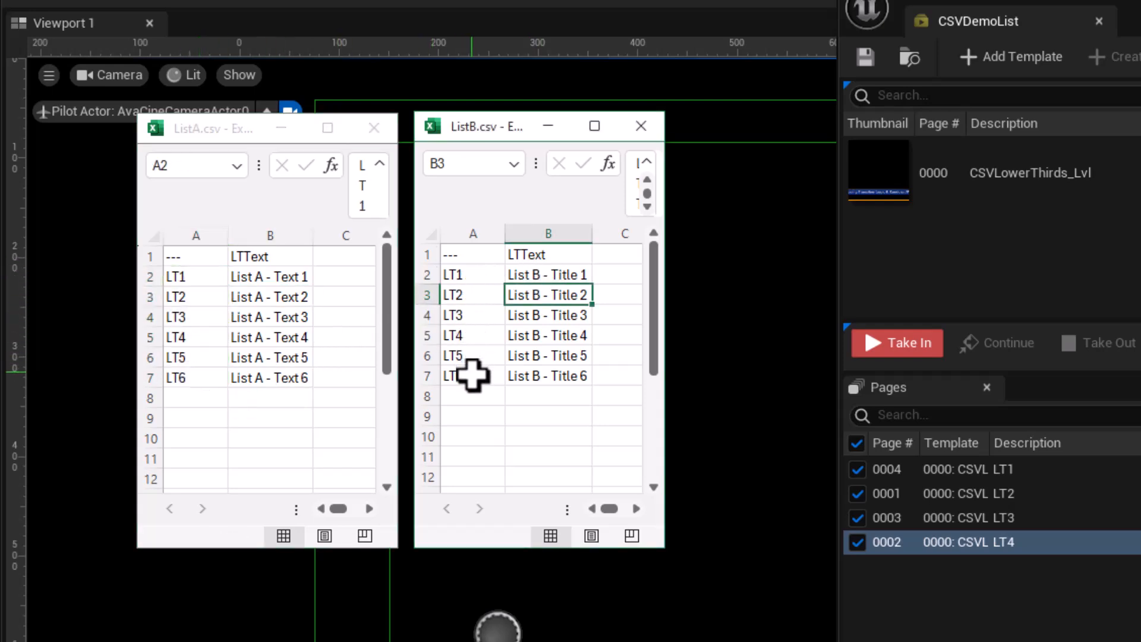
{"action": "left_click_drag", "start_coordinate": [472, 375], "coordinate": [470, 275]}
{"action": "left_click", "coordinate": [552, 334]}
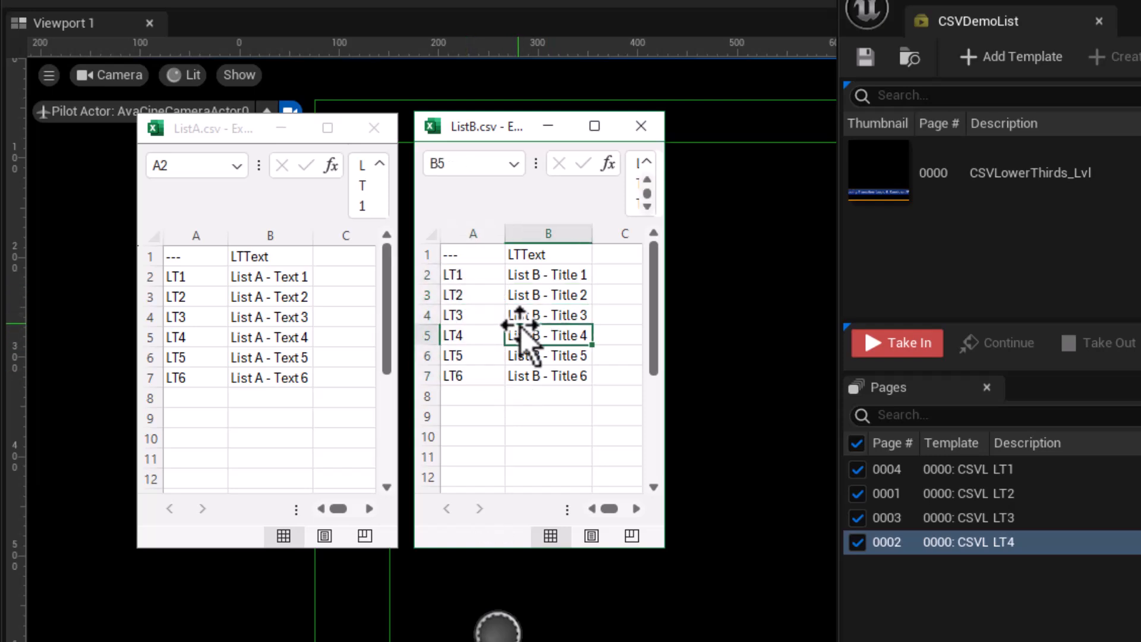
{"action": "left_click", "coordinate": [257, 256]}
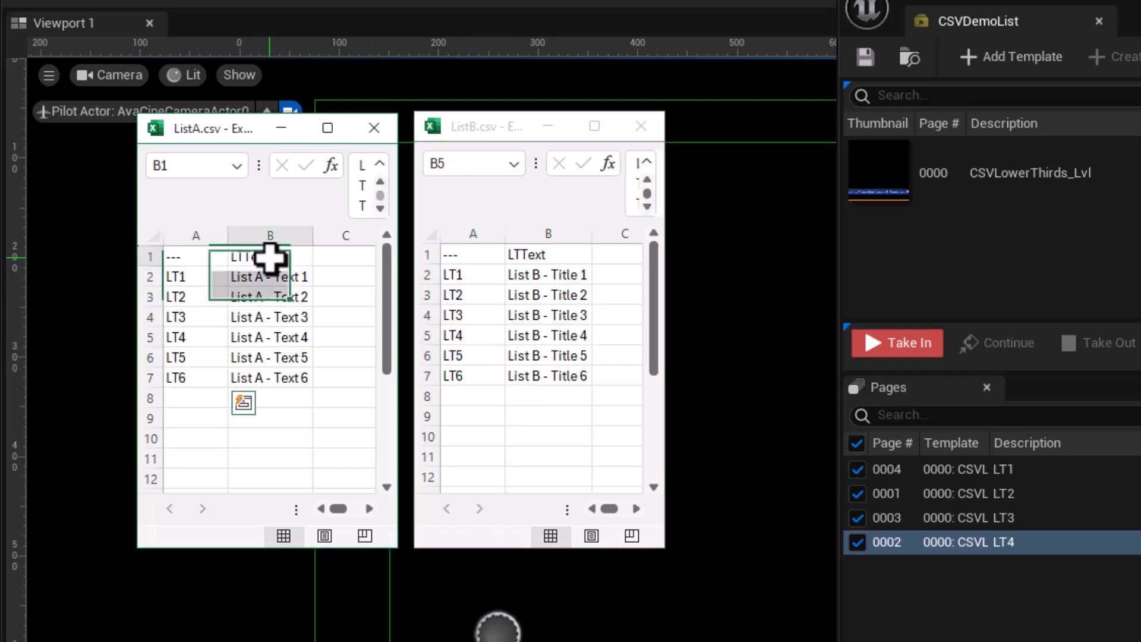
{"action": "left_click", "coordinate": [540, 260]}
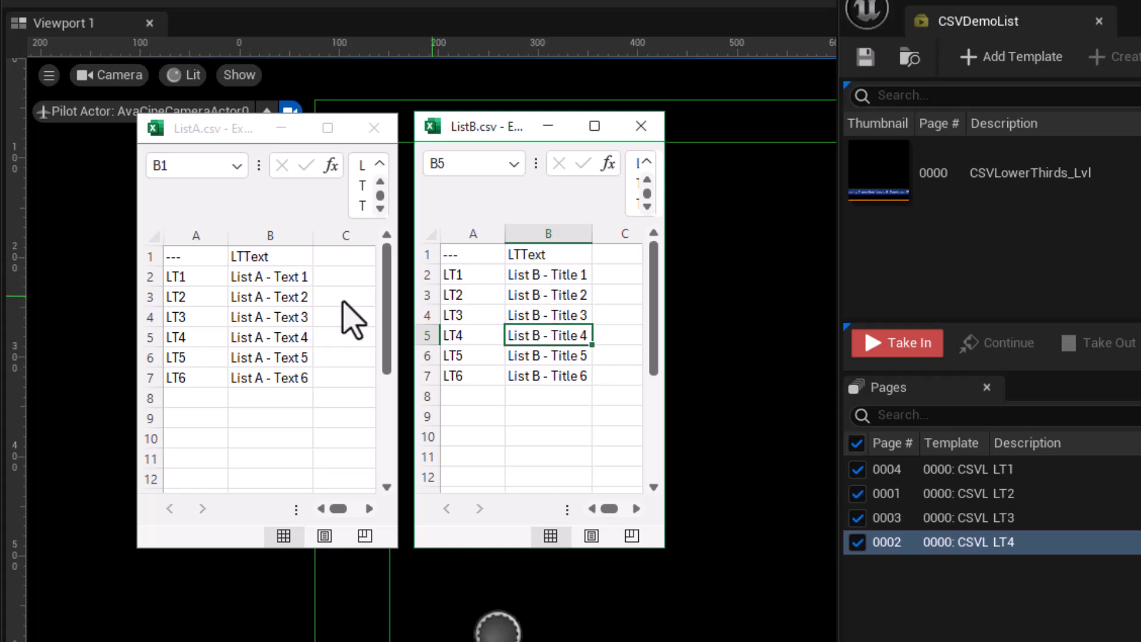
{"action": "left_click", "coordinate": [524, 258]}
{"action": "type", "text": "LTText"}
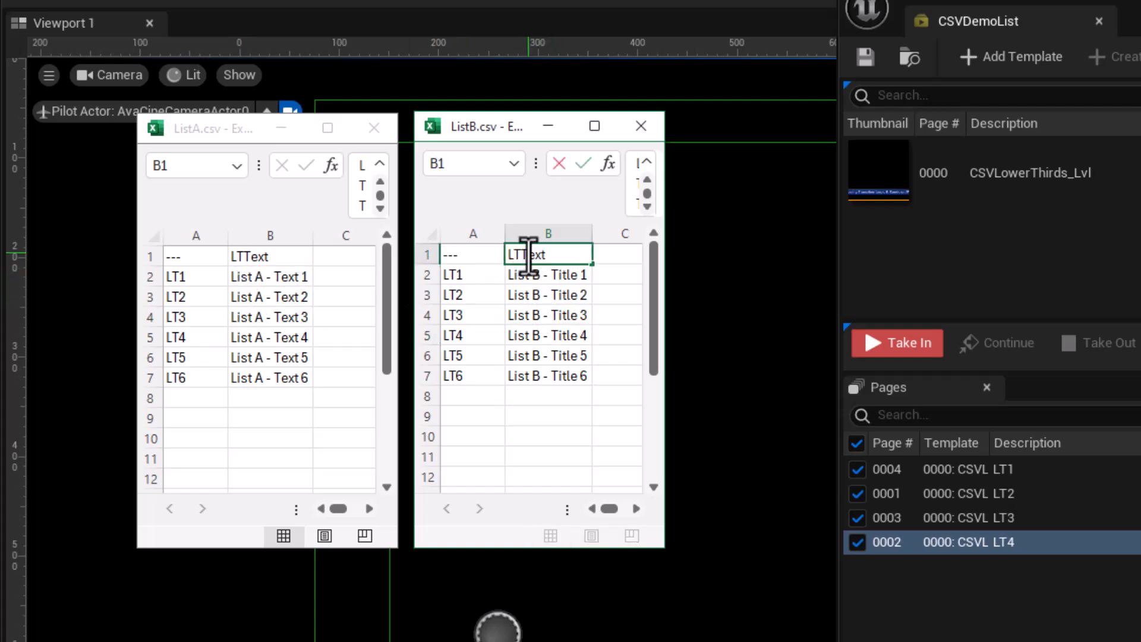
{"action": "double_click", "coordinate": [526, 255]}
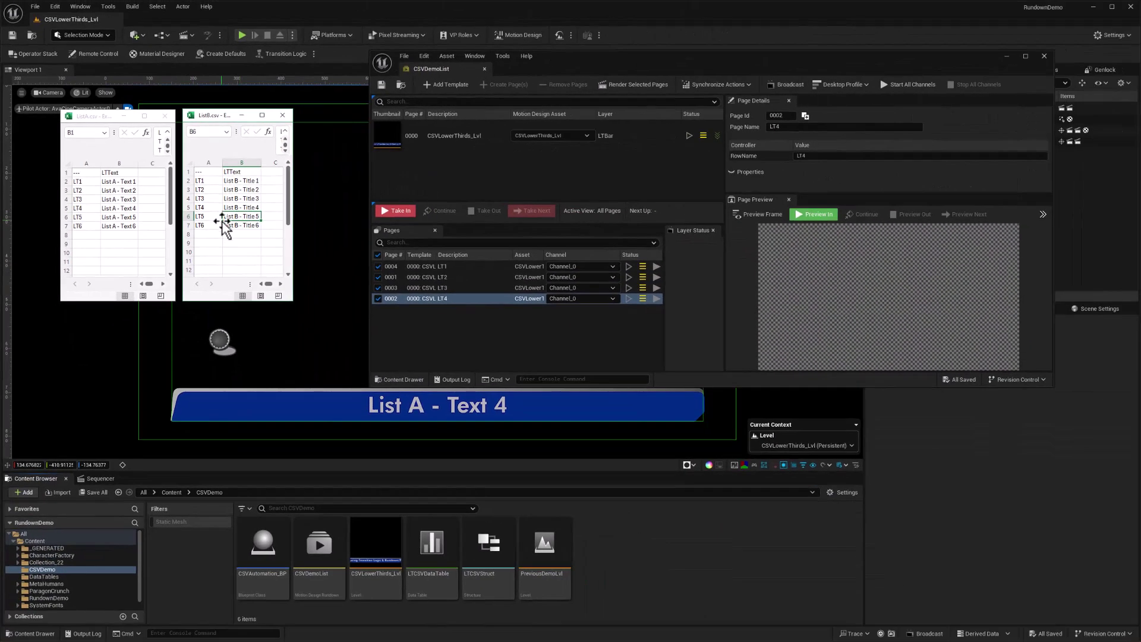
- Create a Blueprint Structure asset in CSVDemo and name it DemoCSVStruct
{"action": "left_click", "coordinate": [223, 218]}
{"action": "right_click", "coordinate": [623, 552]}
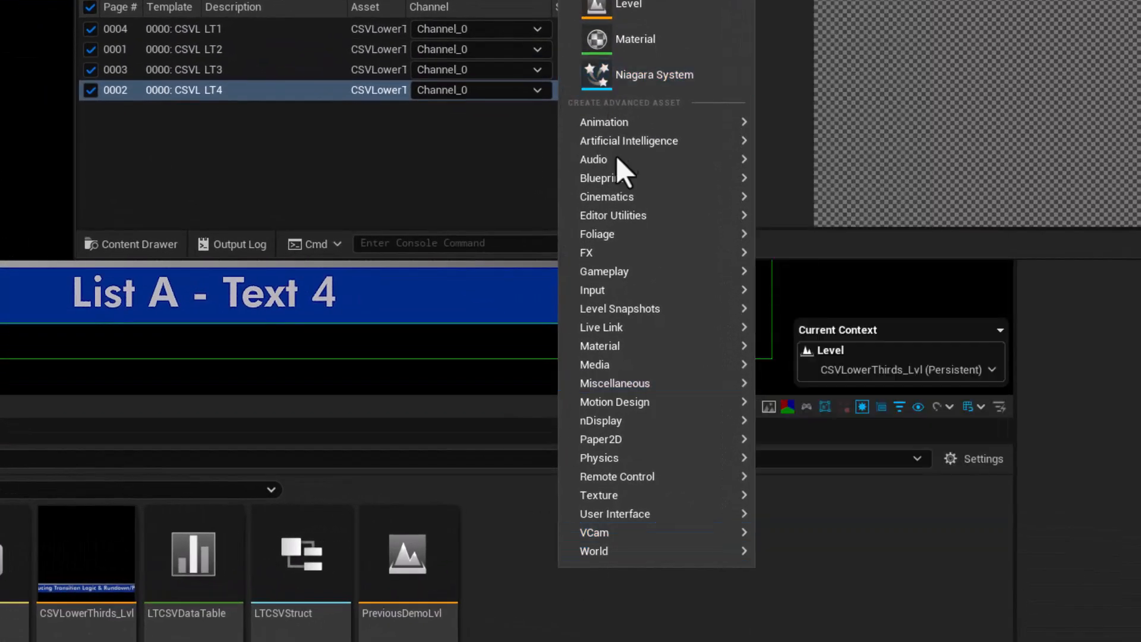
{"action": "mouse_move", "coordinate": [601, 177]}
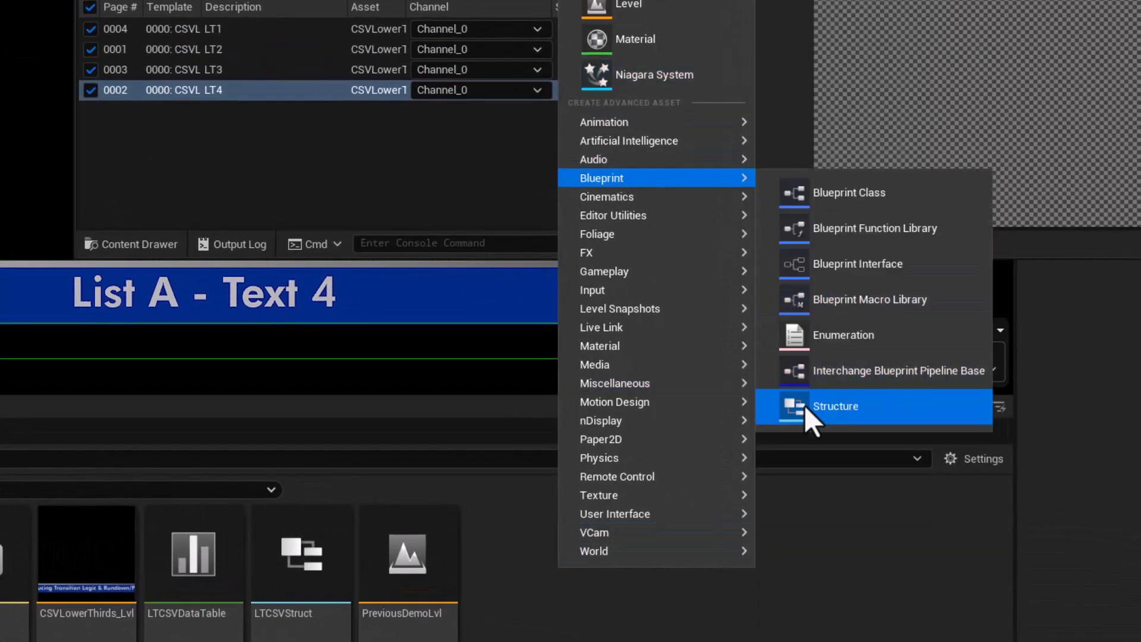
{"action": "left_click", "coordinate": [802, 407]}
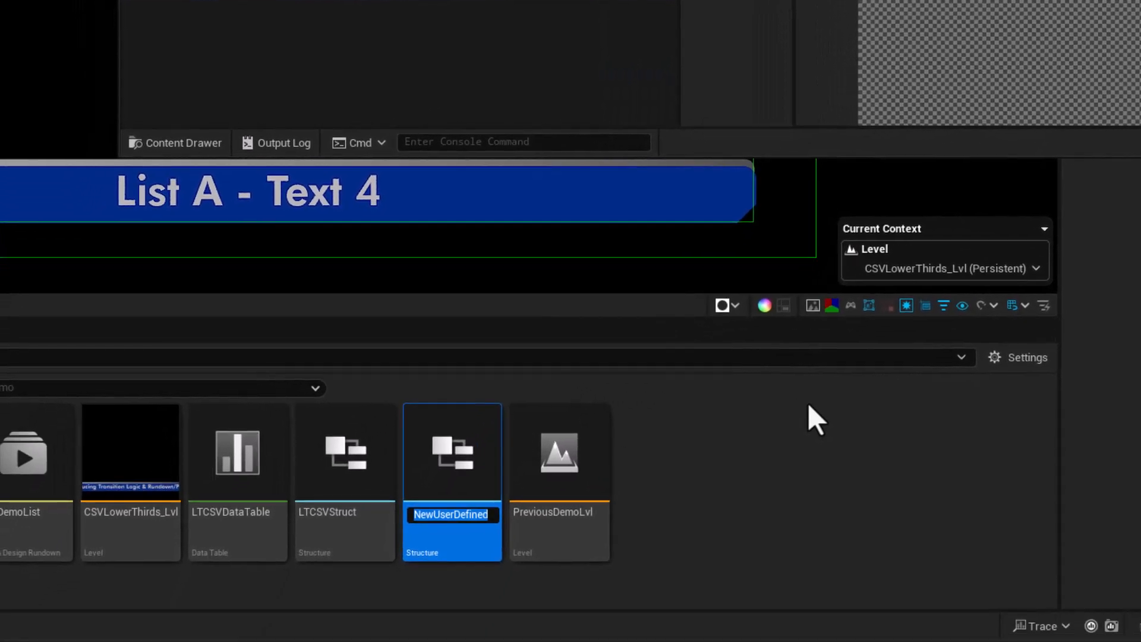
{"action": "type", "text": "DemoCSV"}
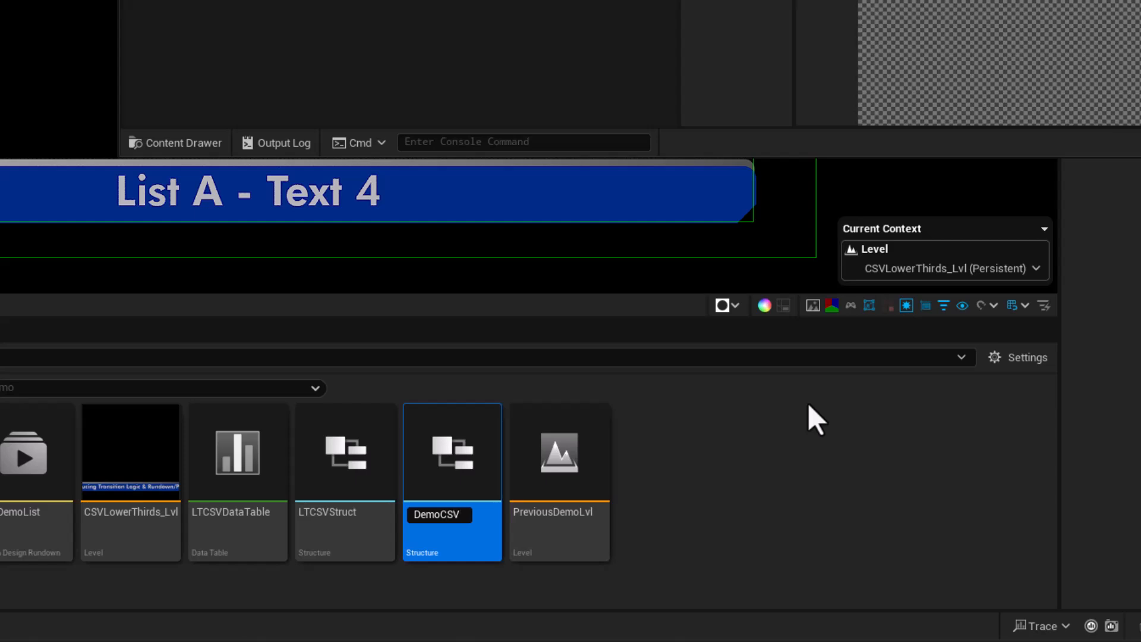
{"action": "type", "text": "Struct"}
{"action": "key", "text": "Return"}
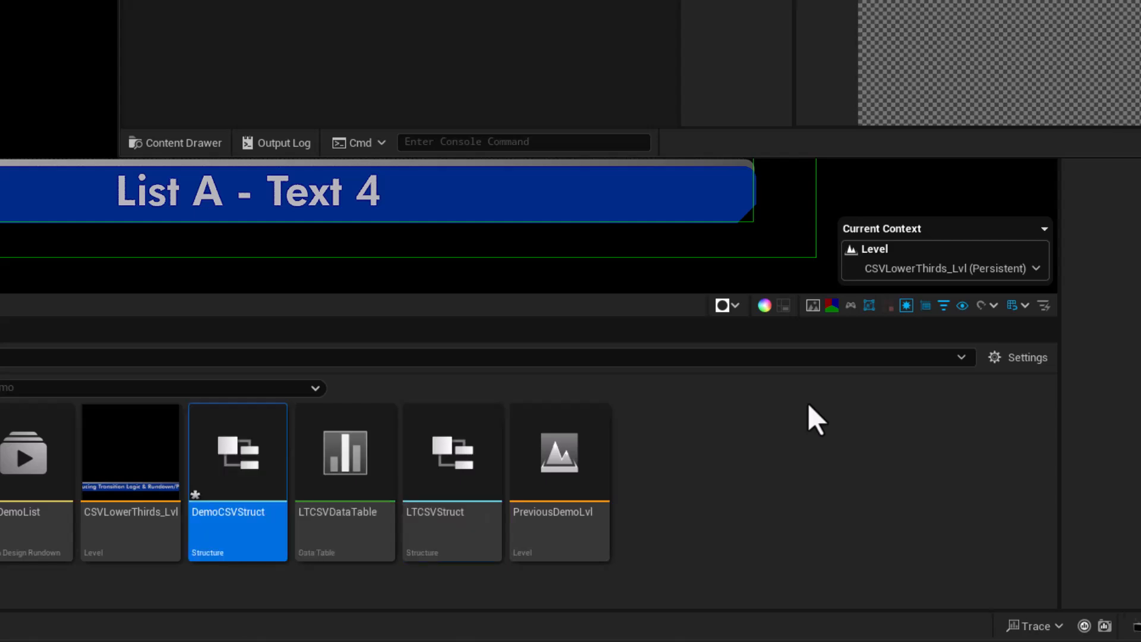
- Rename the struct's first member MemberVar_0 to LTText and save DemoCSVStruct
{"action": "double_click", "coordinate": [255, 468]}
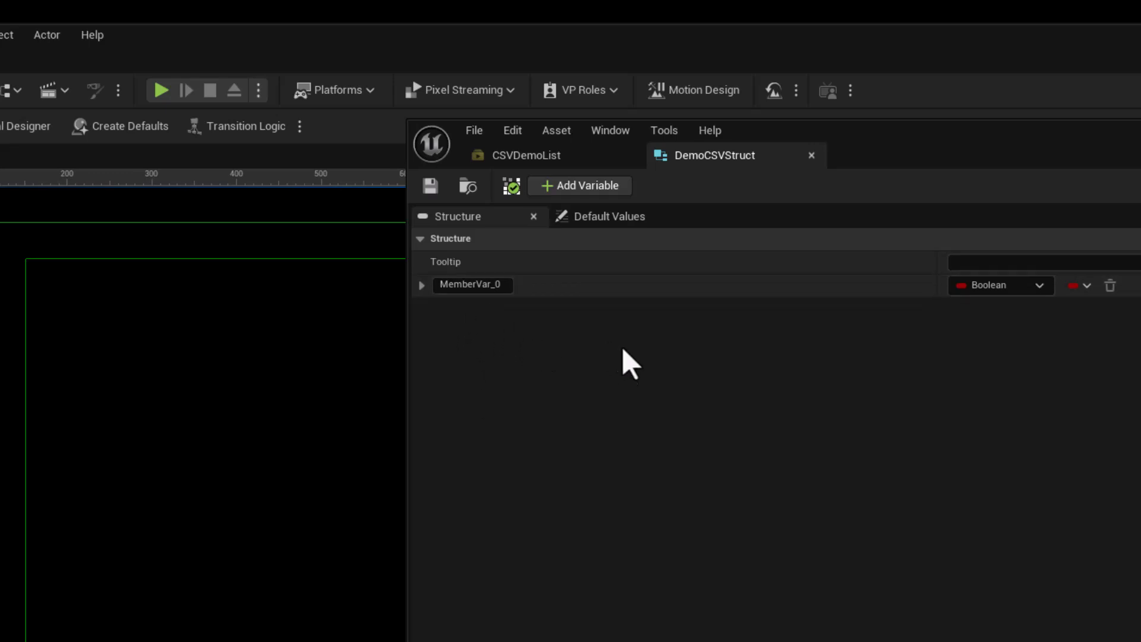
{"action": "key", "text": "alt+Tab"}
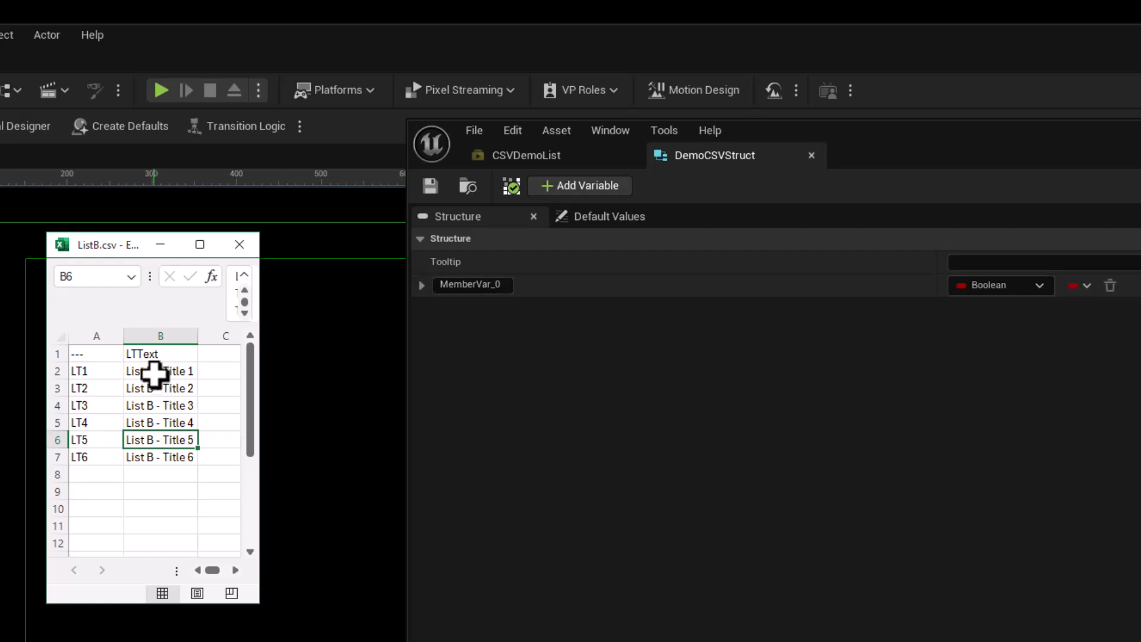
{"action": "left_click", "coordinate": [467, 284]}
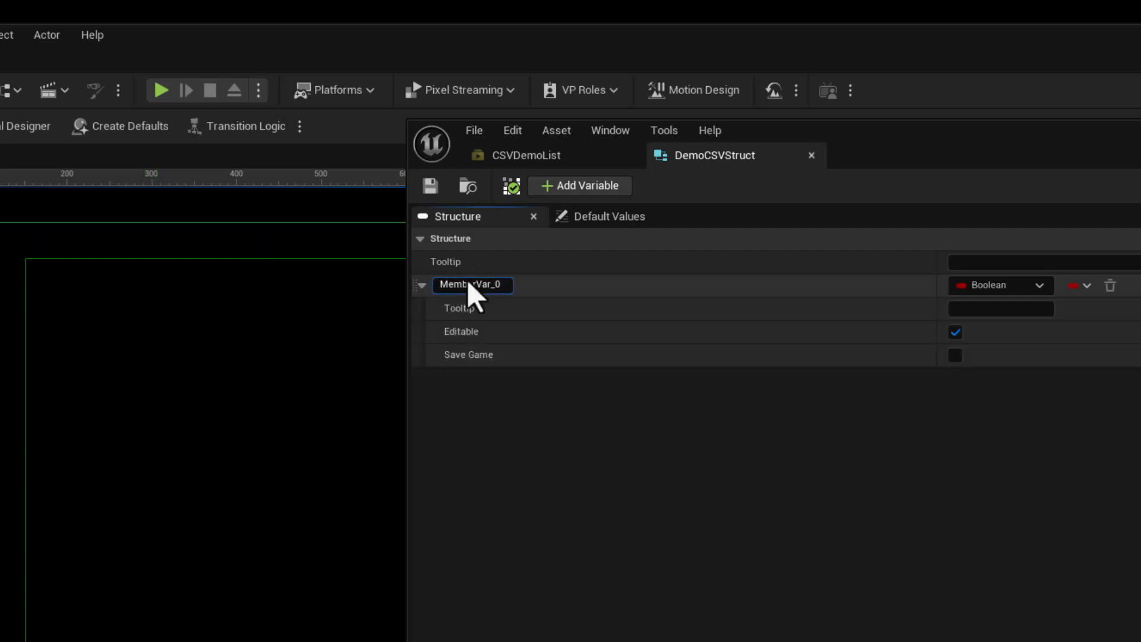
{"action": "type", "text": "LTText"}
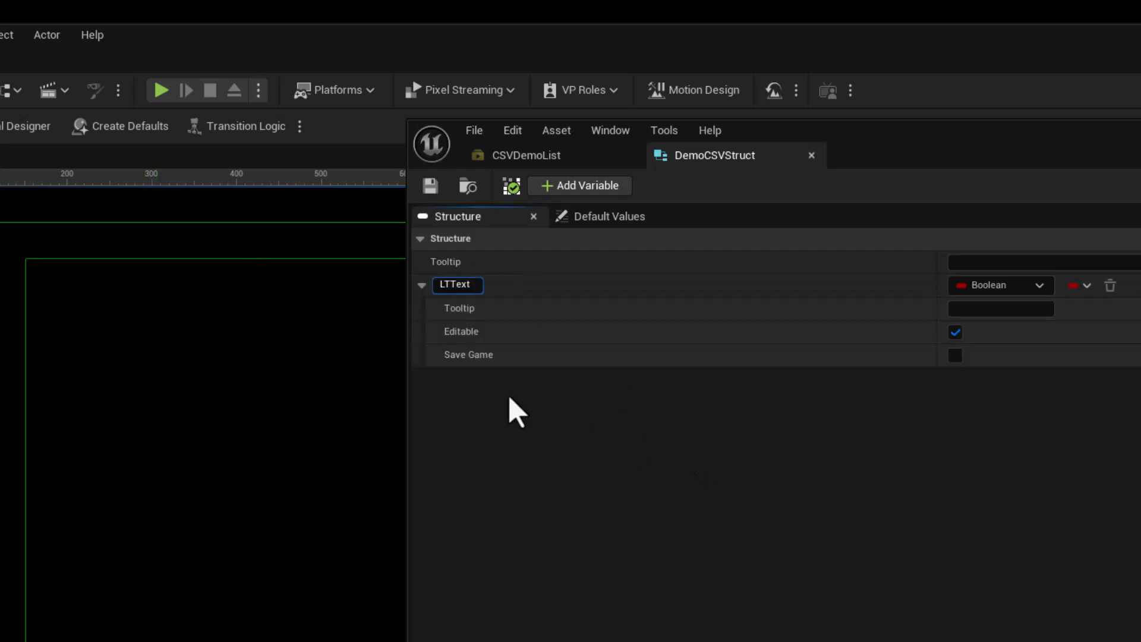
{"action": "key", "text": "Return"}
{"action": "left_click", "coordinate": [429, 186]}
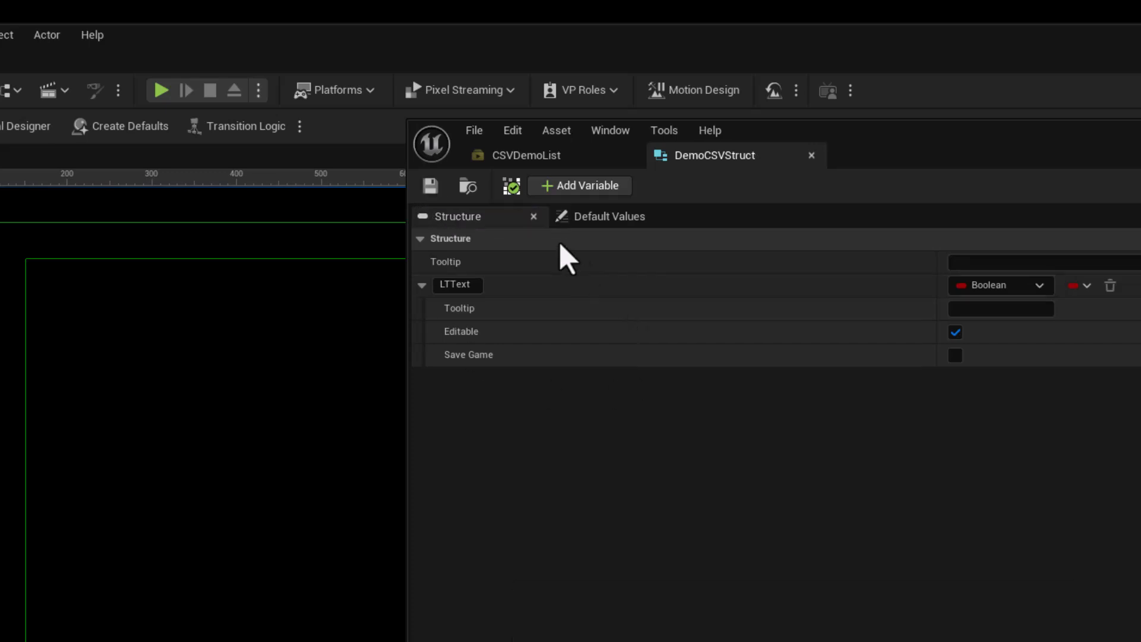
- Add an extra MemberVar_2 variable and then delete it again
{"action": "left_click", "coordinate": [597, 187]}
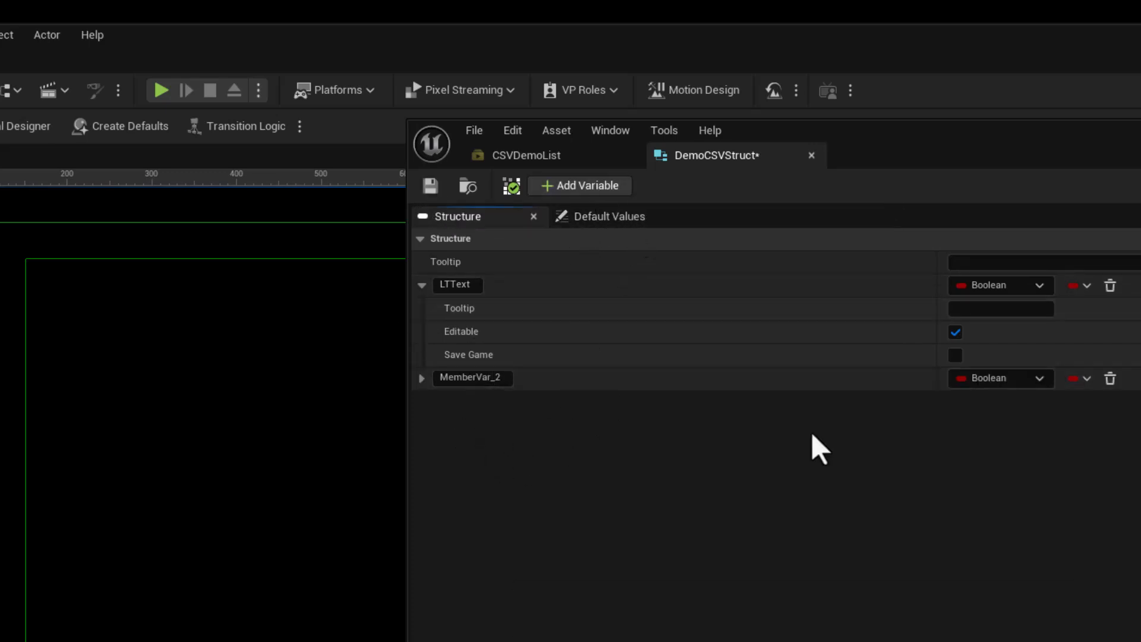
{"action": "right_click", "coordinate": [728, 384]}
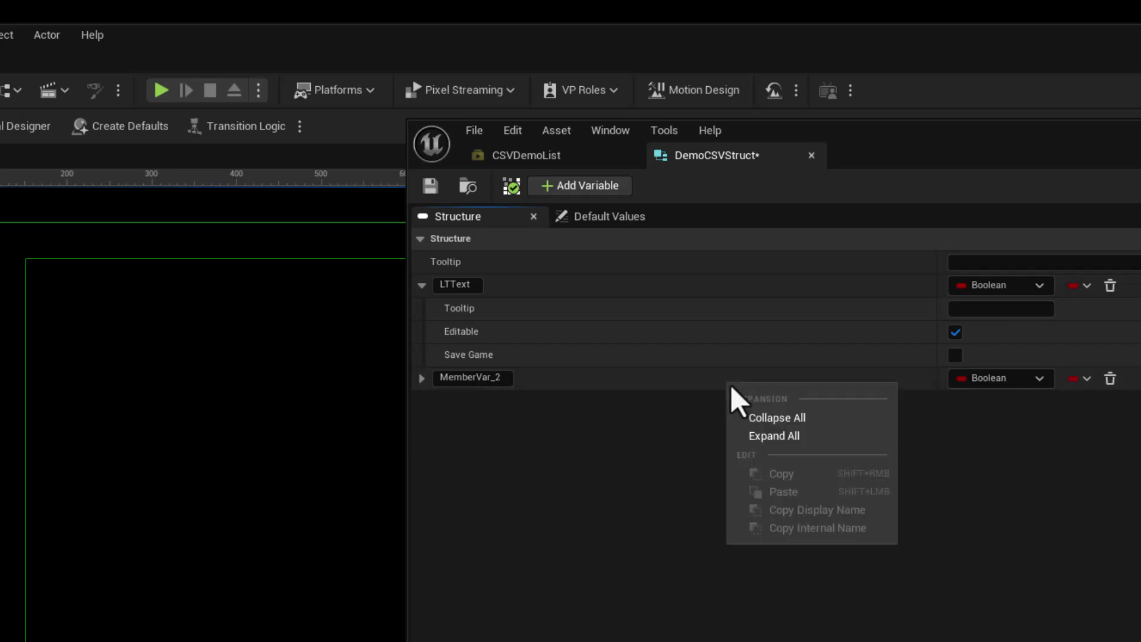
{"action": "left_click", "coordinate": [663, 390]}
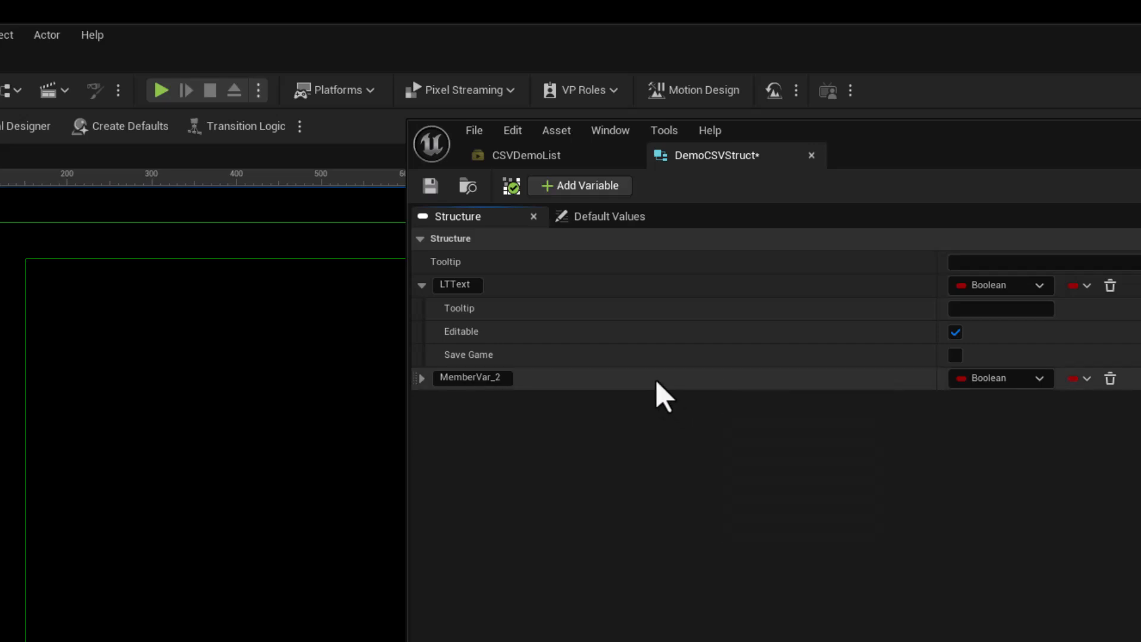
{"action": "right_click", "coordinate": [853, 386]}
{"action": "left_click", "coordinate": [1110, 378]}
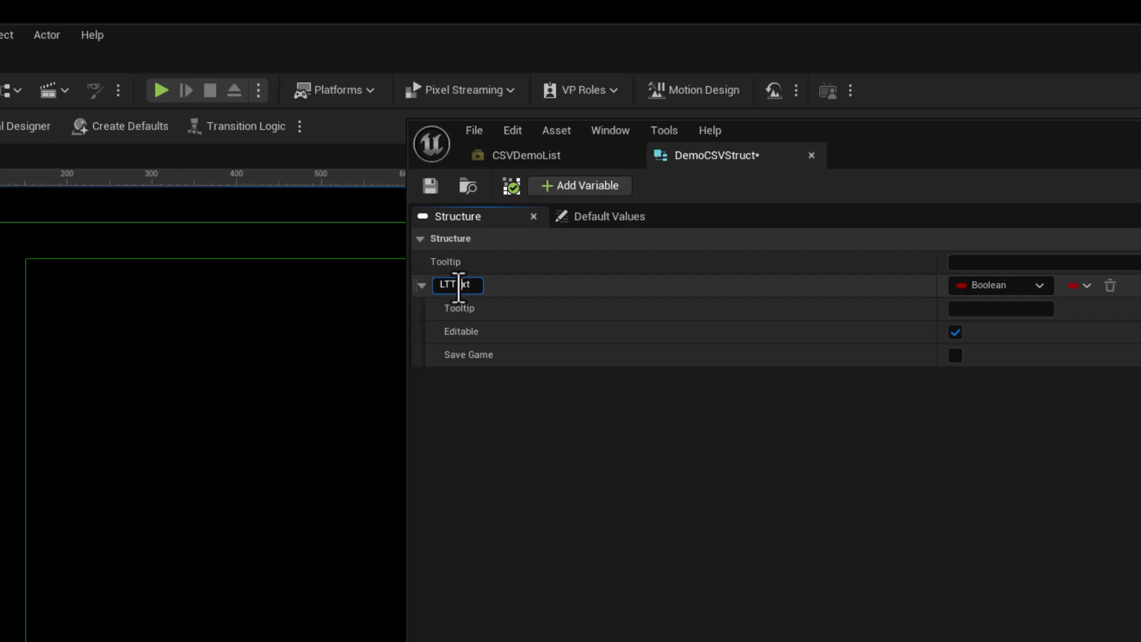
- Make LTText a String variable and close the structure editor
{"action": "left_click", "coordinate": [982, 288]}
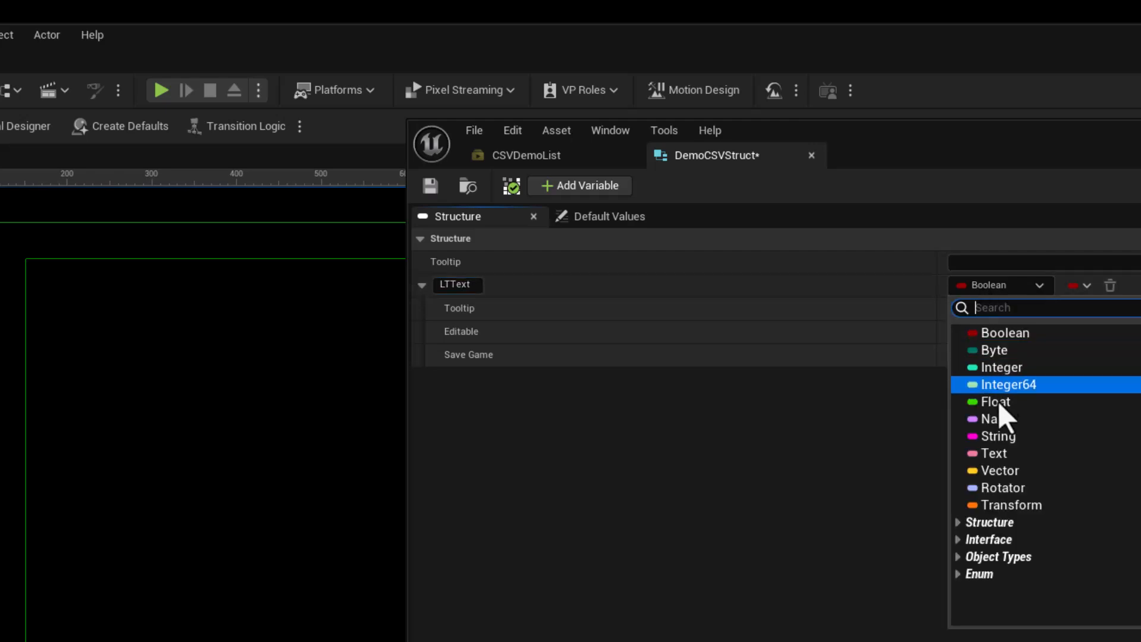
{"action": "left_click", "coordinate": [1005, 439]}
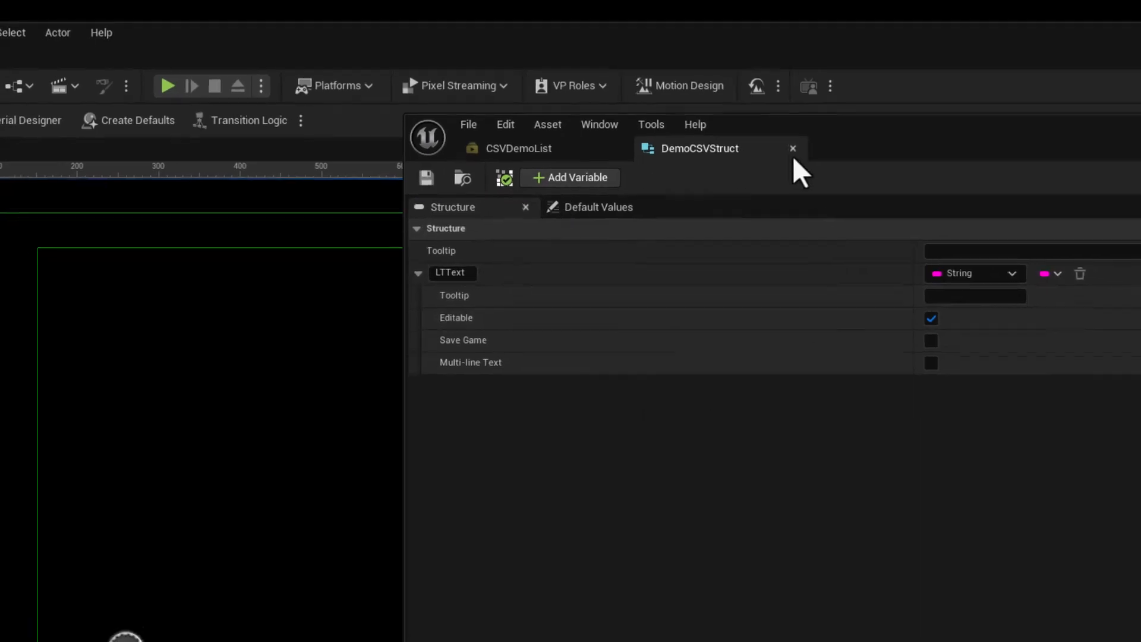
{"action": "left_click", "coordinate": [794, 154]}
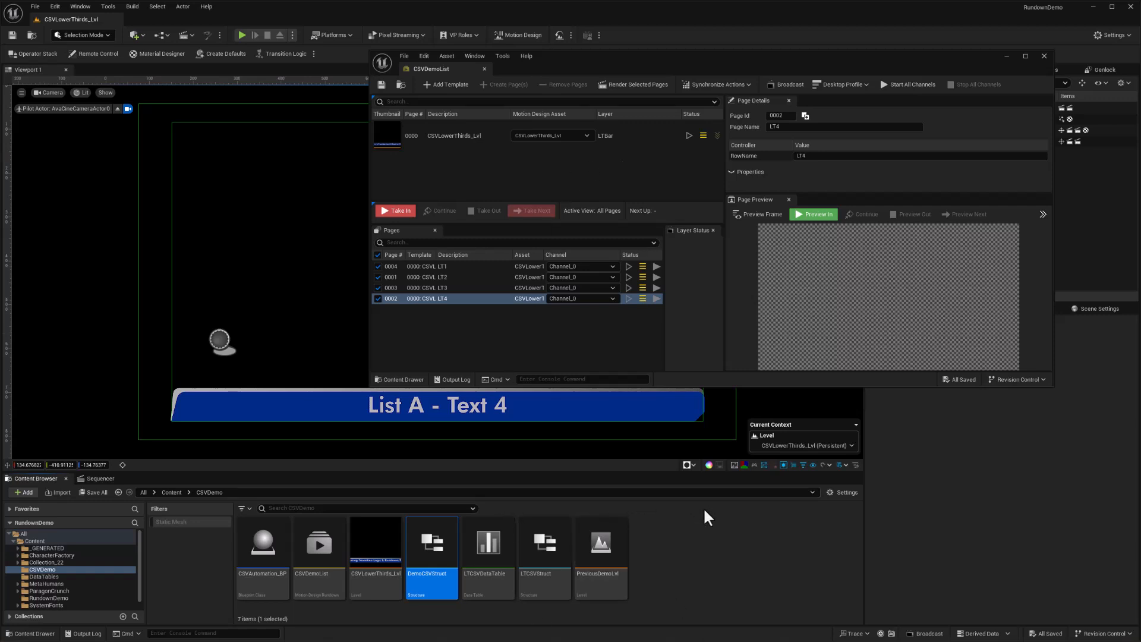
- Import ListA.csv into the /Game/CSVDemo folder
{"action": "right_click", "coordinate": [657, 554]}
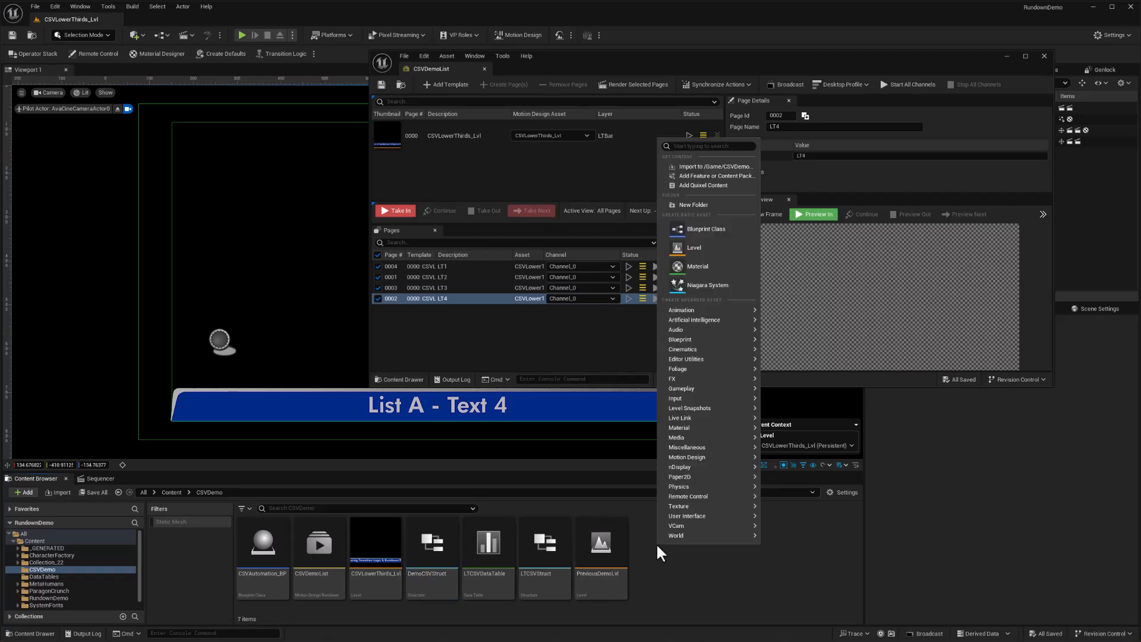
{"action": "left_click", "coordinate": [691, 167]}
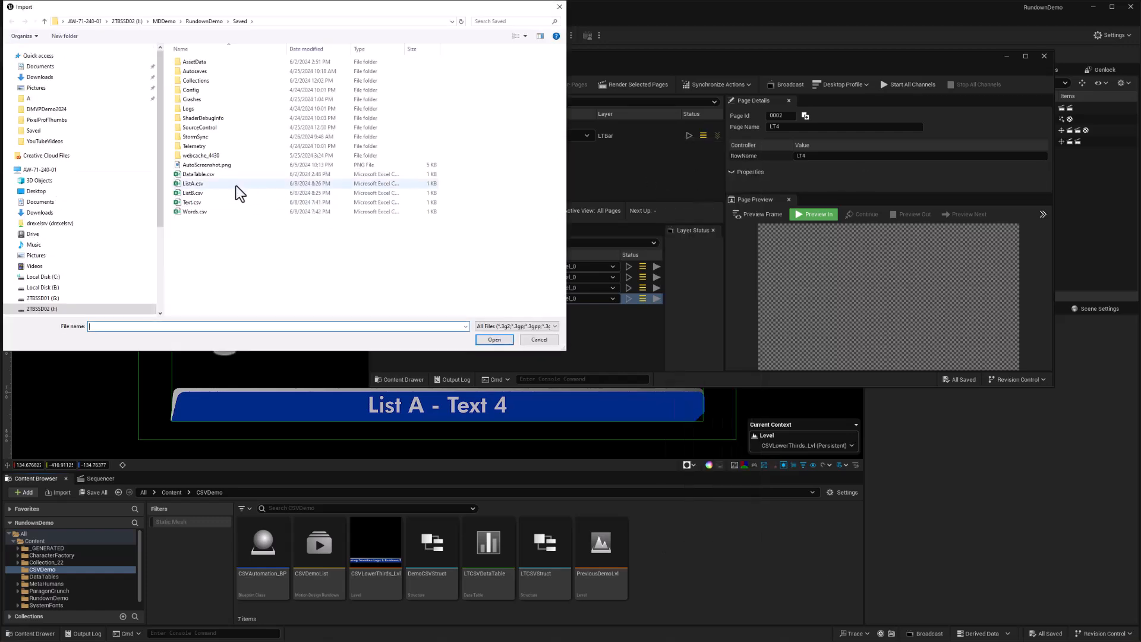
{"action": "left_click", "coordinate": [192, 184]}
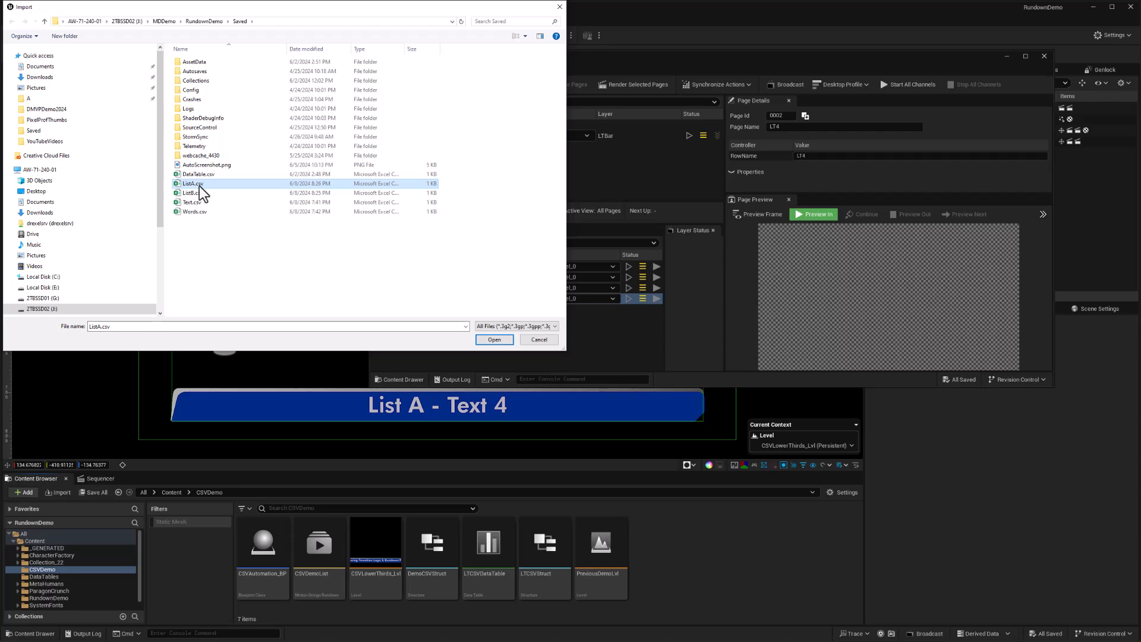
{"action": "left_click", "coordinate": [494, 340]}
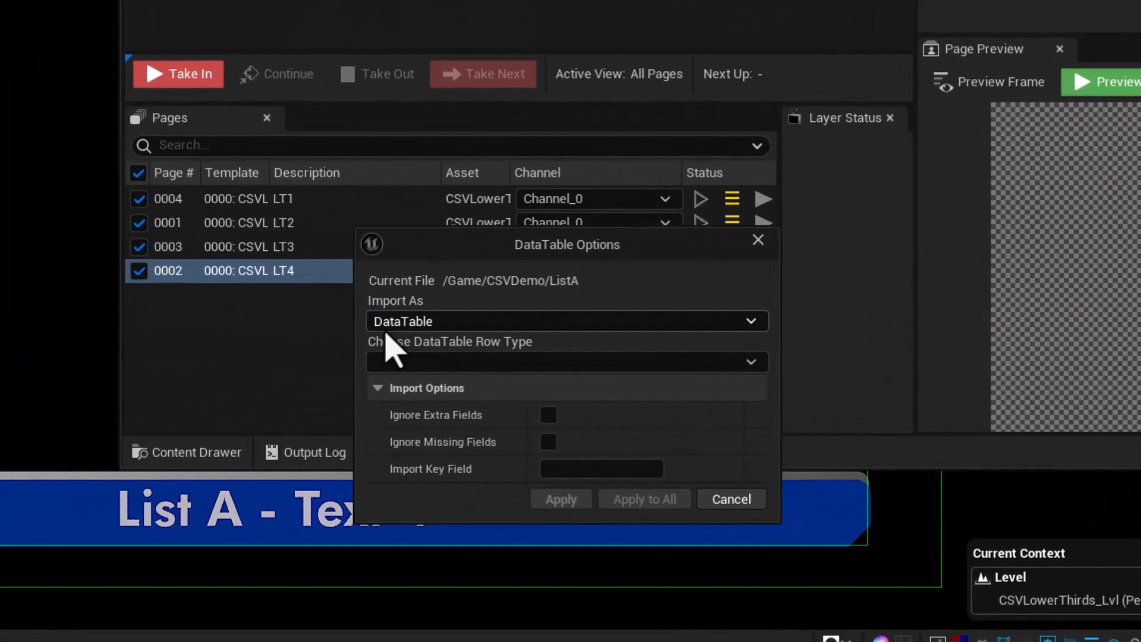
- Import as a DataTable with DemoCSVStruct rows, ignoring extra and missing fields
{"action": "left_click", "coordinate": [426, 330]}
{"action": "left_click", "coordinate": [436, 337]}
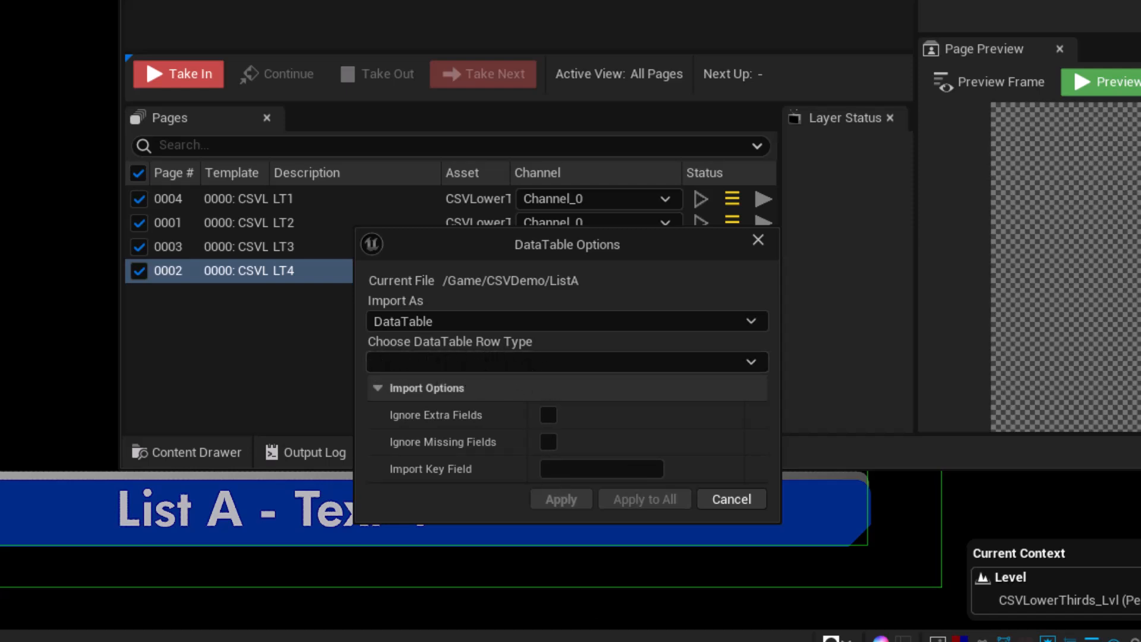
{"action": "left_click", "coordinate": [525, 363]}
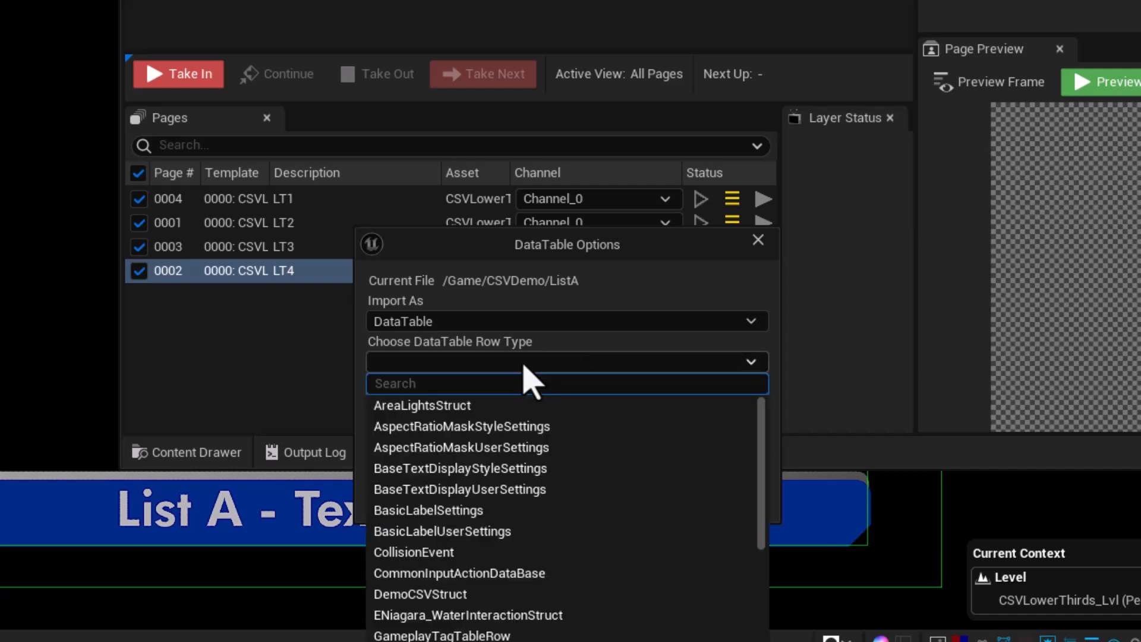
{"action": "type", "text": "CSV"}
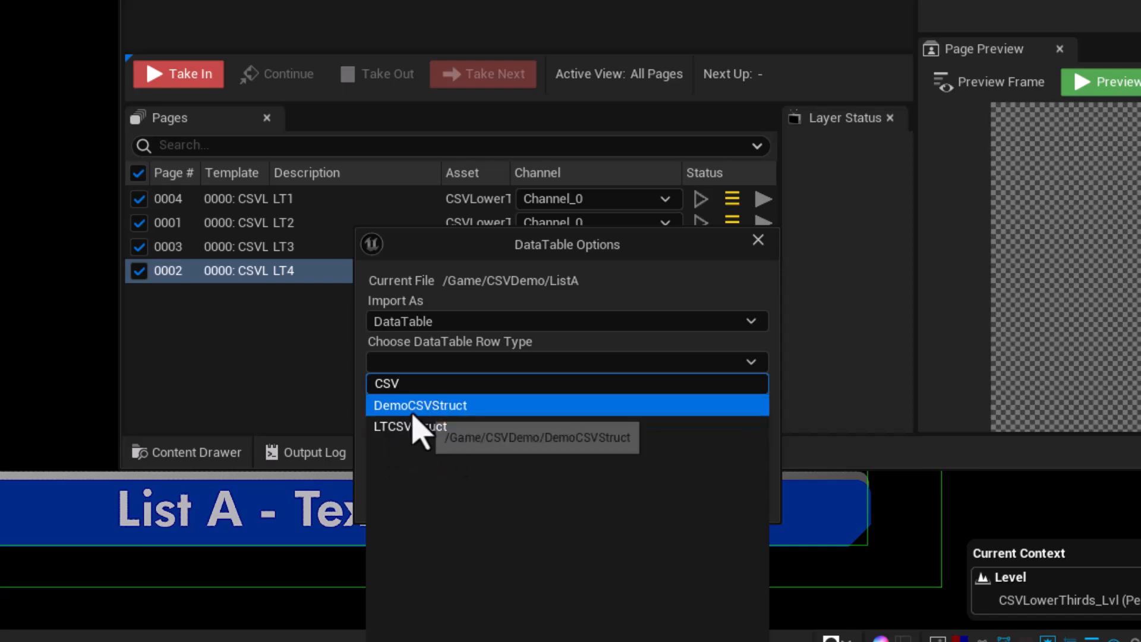
{"action": "left_click", "coordinate": [428, 406]}
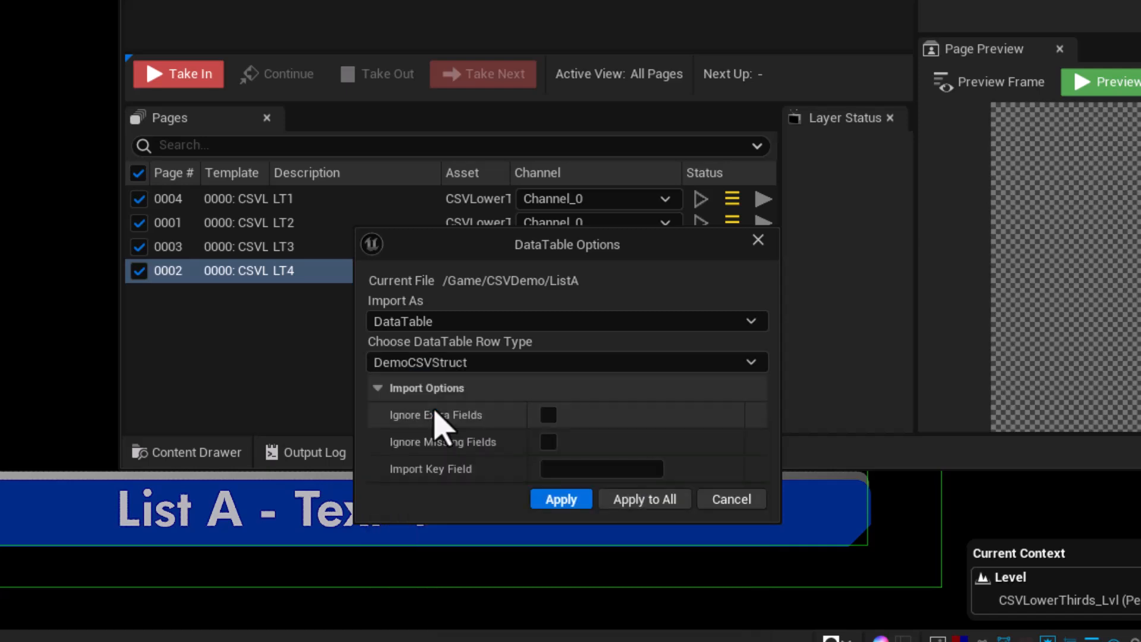
{"action": "left_click", "coordinate": [548, 416]}
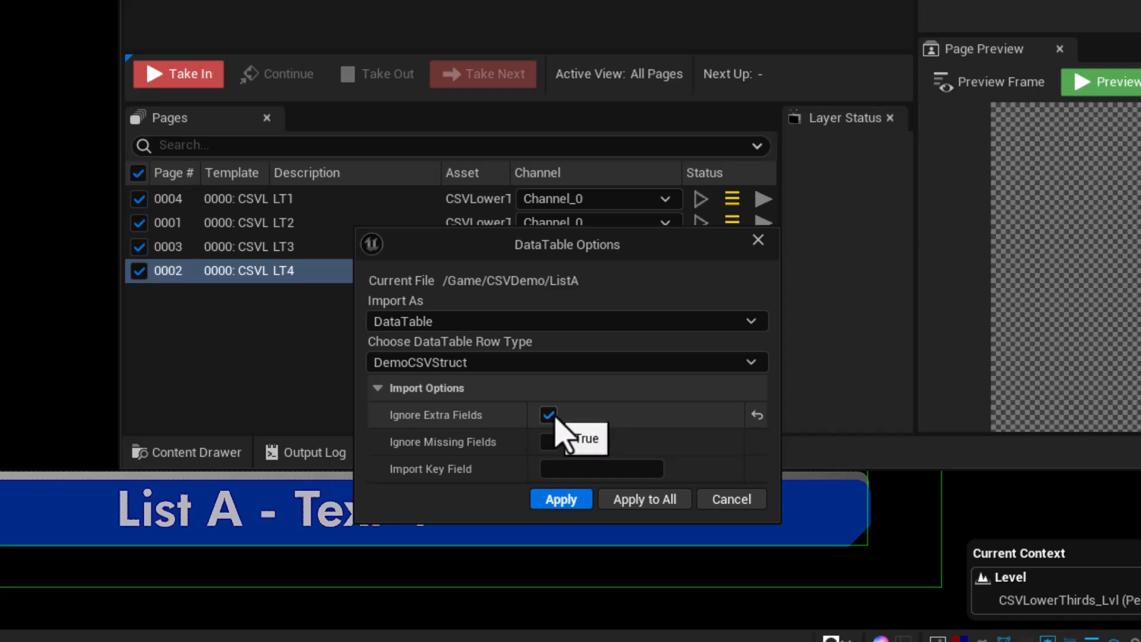
{"action": "left_click", "coordinate": [548, 443]}
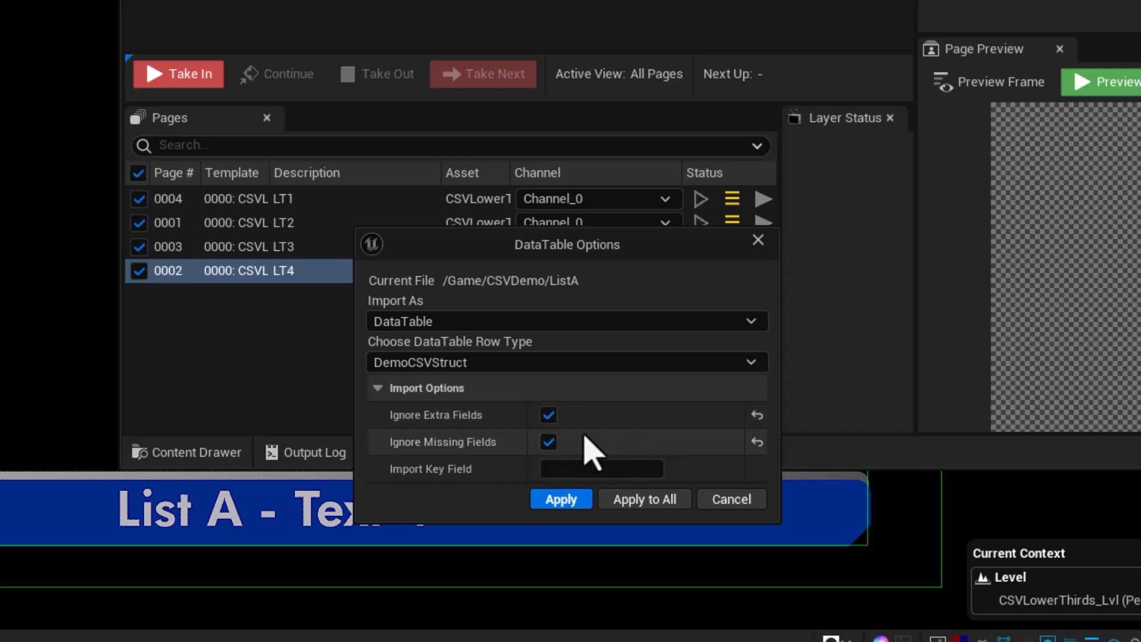
{"action": "left_click", "coordinate": [562, 499]}
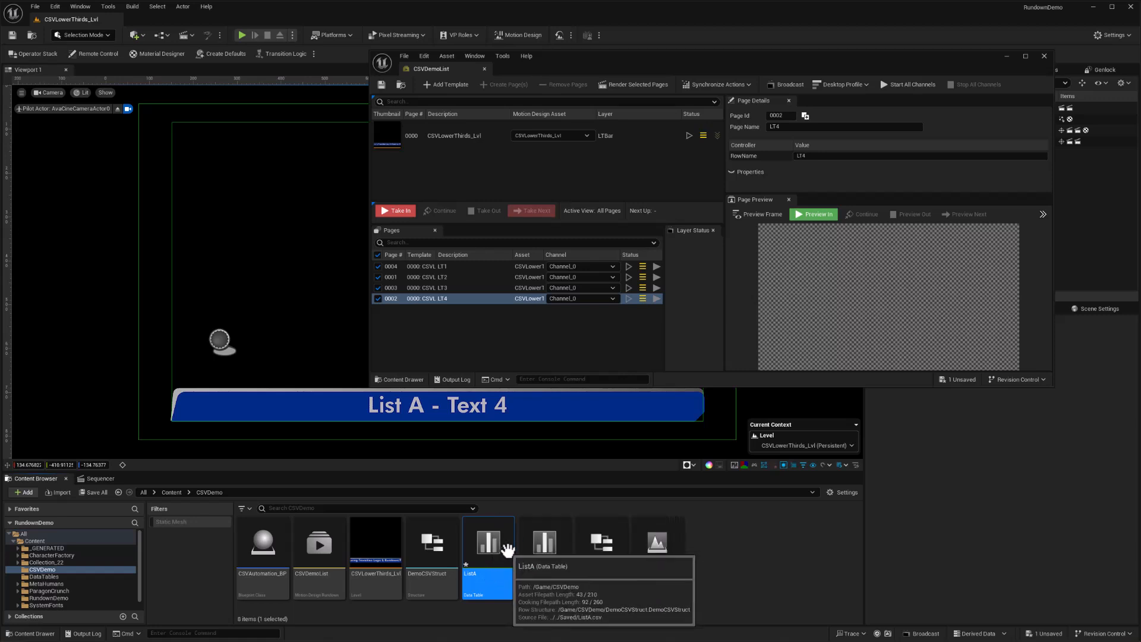
- Save the ListA data table, reopen it and widen the Row Name and LTText columns
{"action": "key", "text": "ctrl+s"}
{"action": "double_click", "coordinate": [491, 541]}
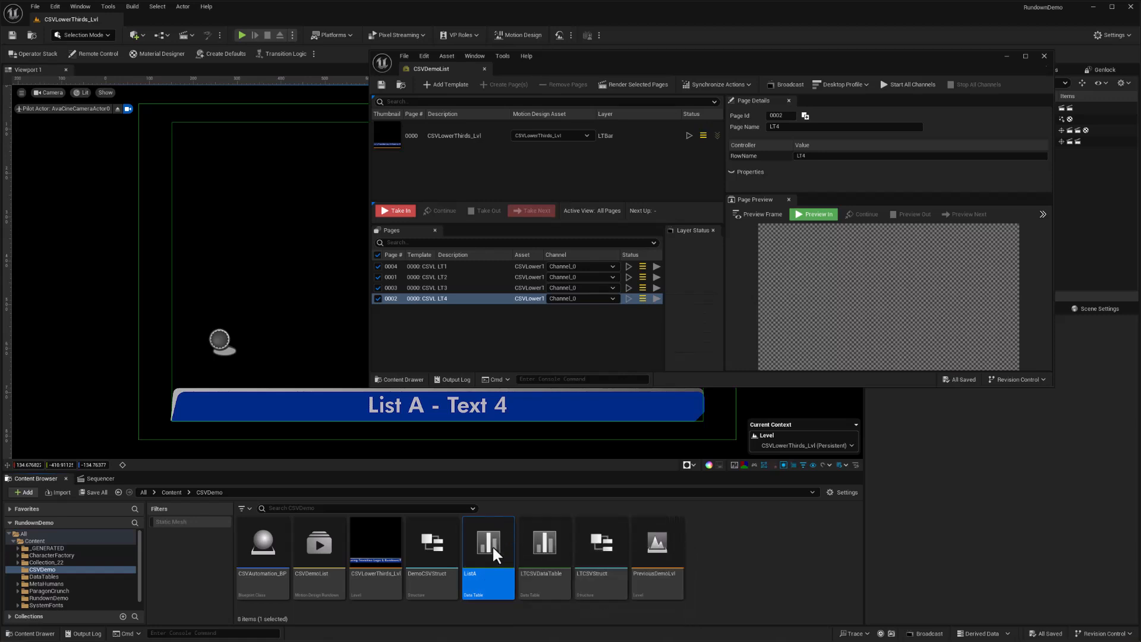
{"action": "left_click_drag", "start_coordinate": [438, 121], "coordinate": [472, 122]}
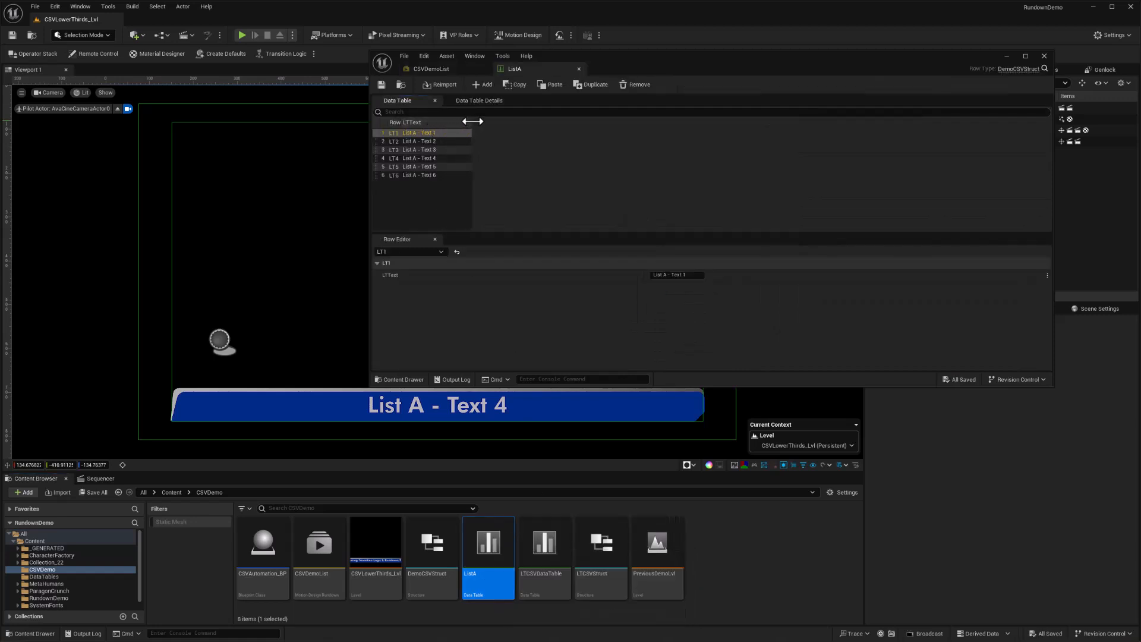
{"action": "left_click_drag", "start_coordinate": [400, 122], "coordinate": [427, 123]}
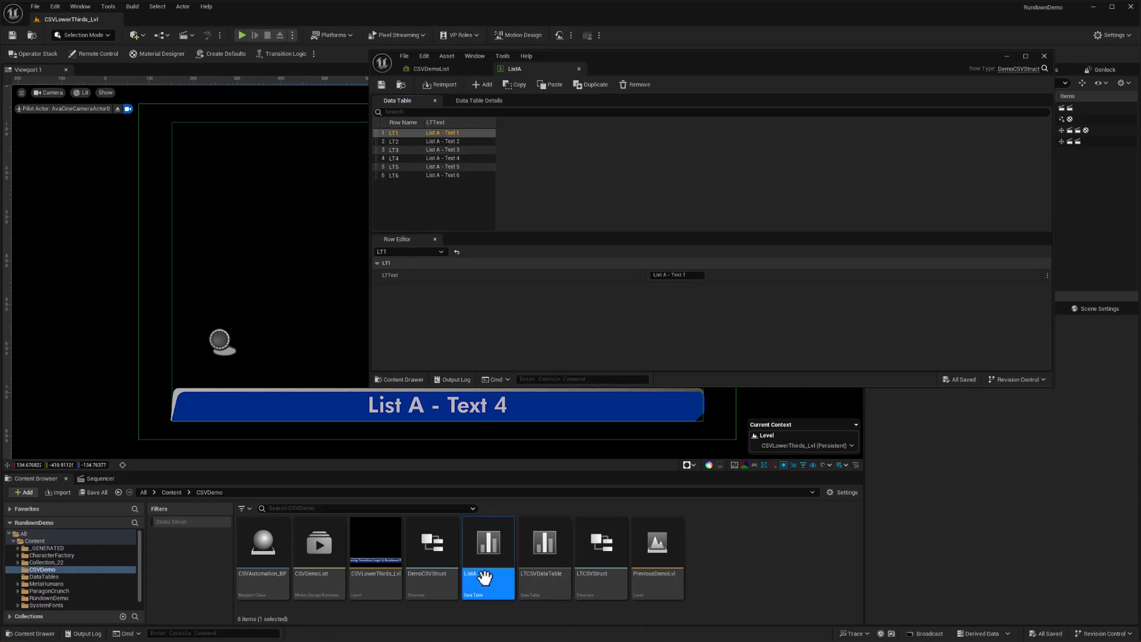
{"action": "mouse_move", "coordinate": [488, 558]}
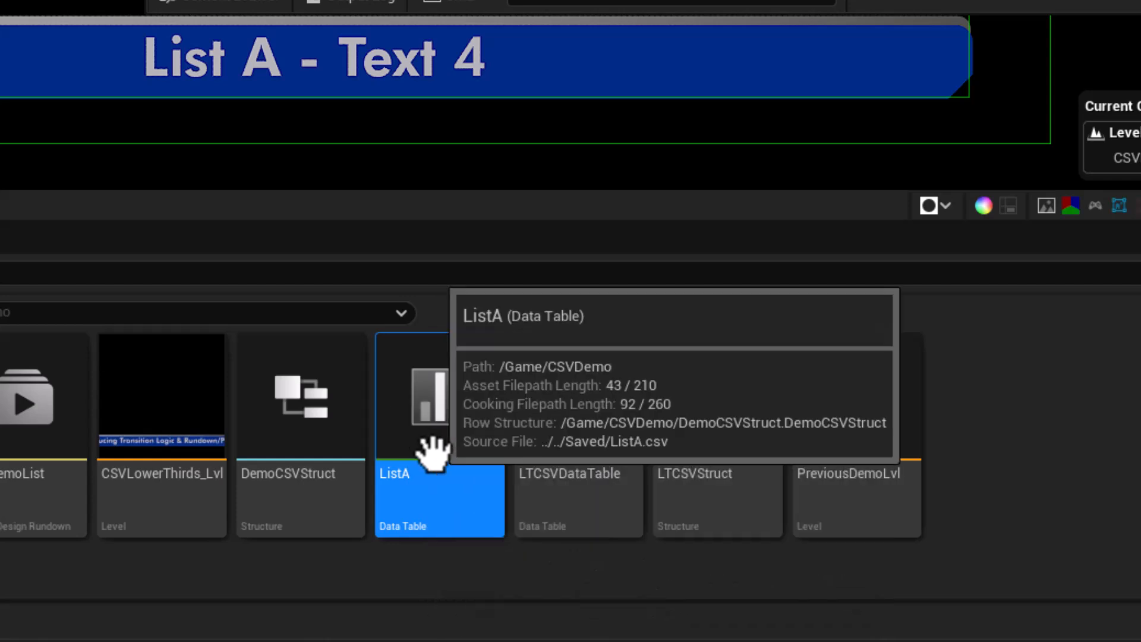
- Rename the ListA data table to DemoCSVDataTable
{"action": "key", "text": "F2"}
{"action": "type", "text": "De"}
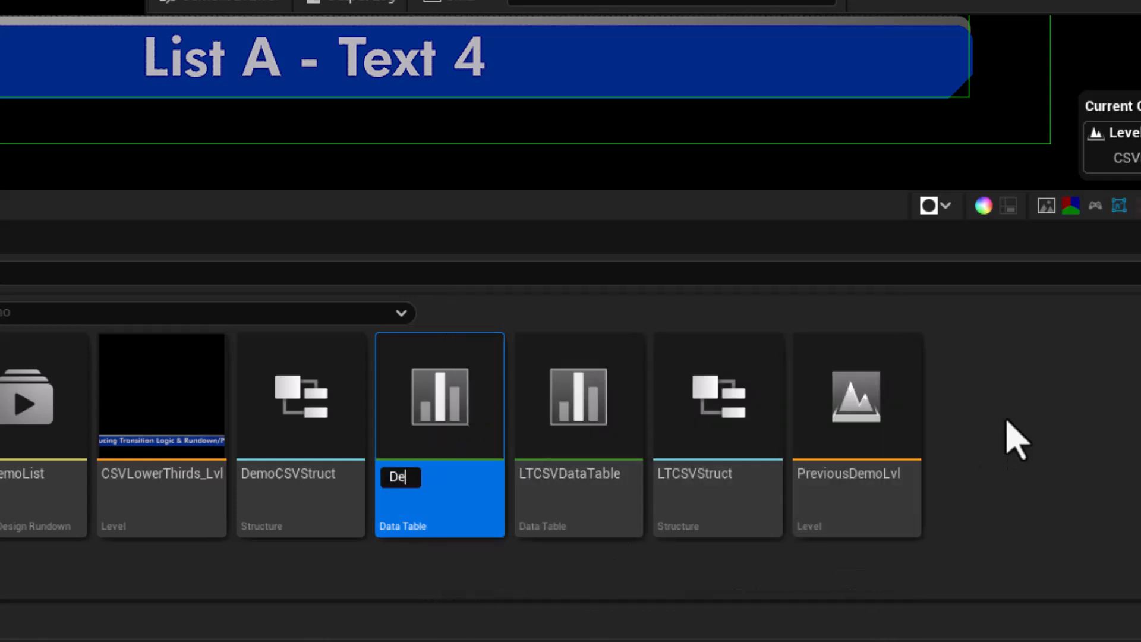
{"action": "type", "text": "moCSVL"}
{"action": "key", "text": "BackSpace"}
{"action": "type", "text": "D"}
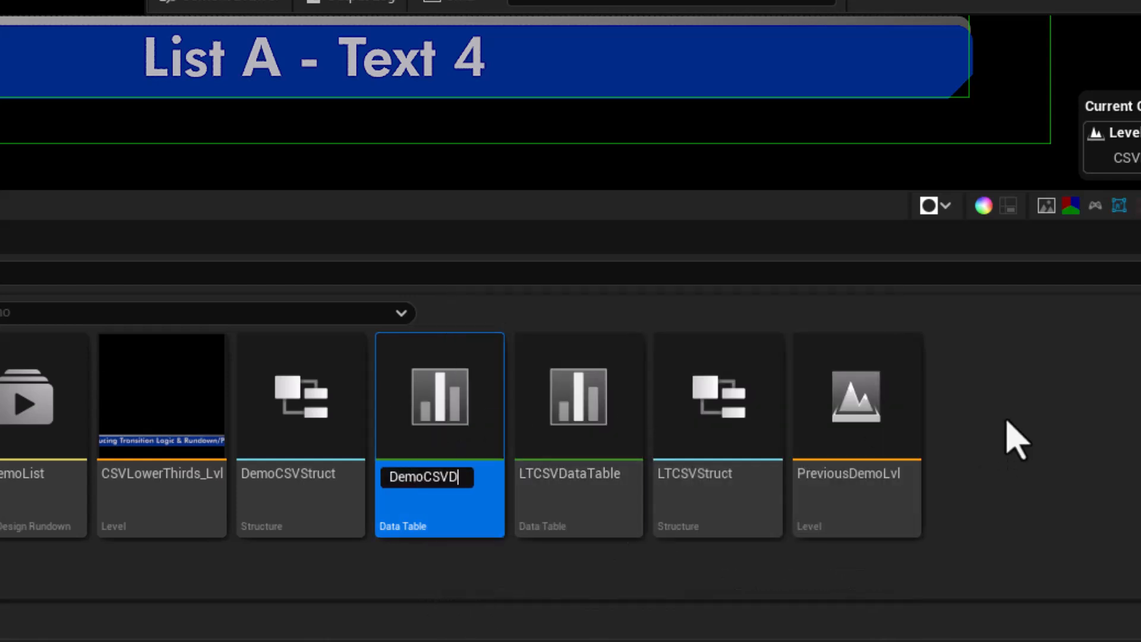
{"action": "type", "text": "ataTable"}
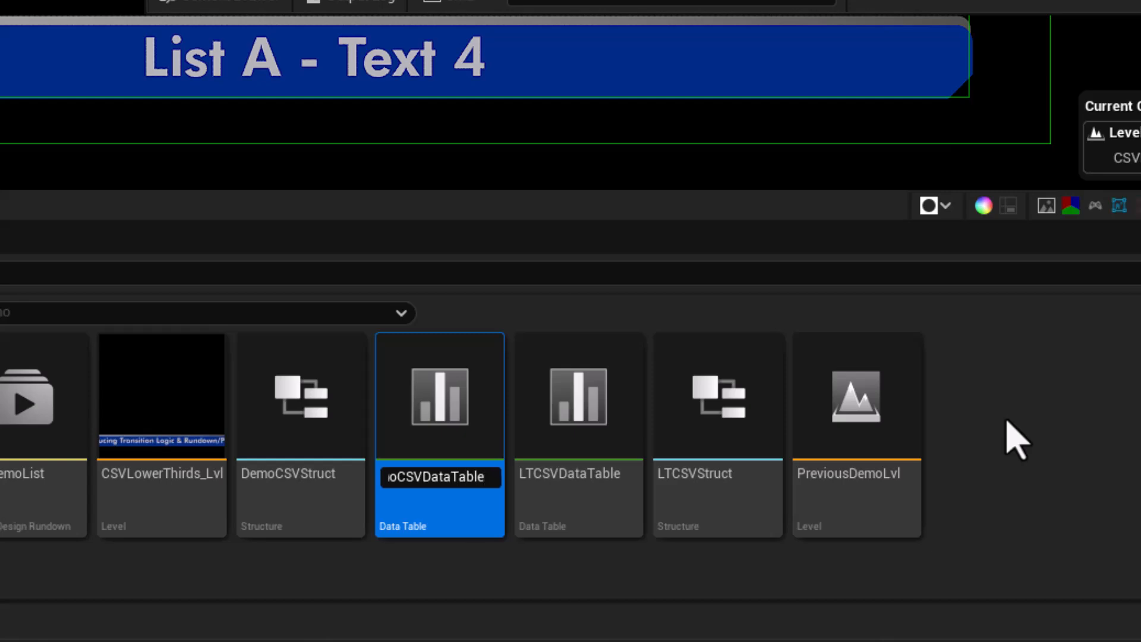
{"action": "key", "text": "Return"}
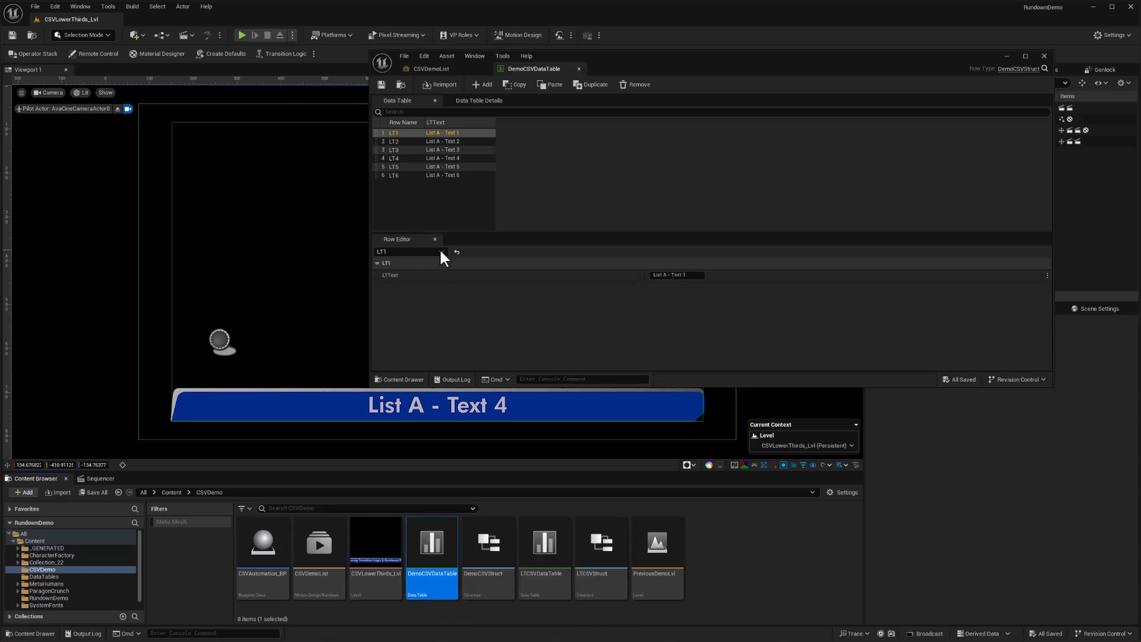
- Reimport DemoCSVDataTable from ListB.csv as its new source file
{"action": "right_click", "coordinate": [438, 540]}
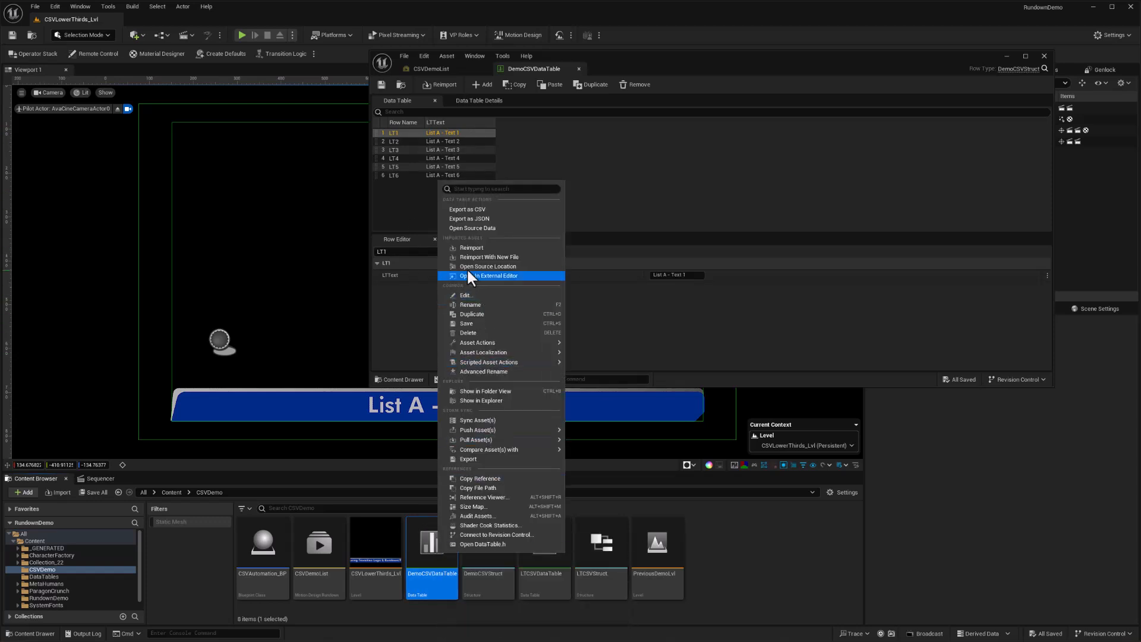
{"action": "left_click", "coordinate": [492, 257]}
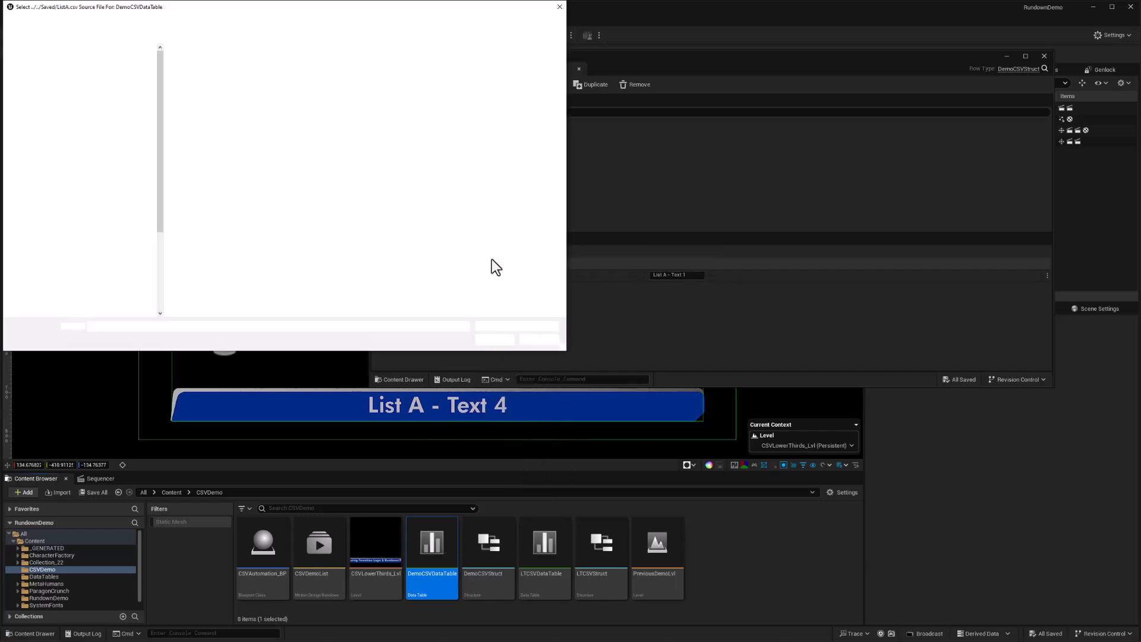
{"action": "left_click", "coordinate": [185, 182]}
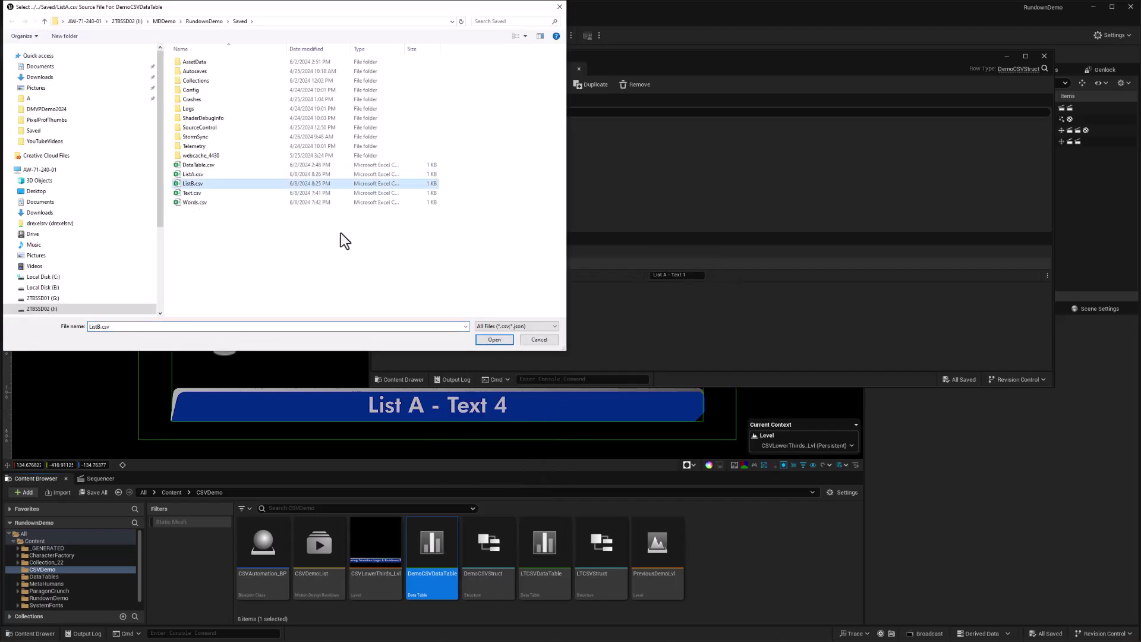
{"action": "left_click", "coordinate": [493, 340]}
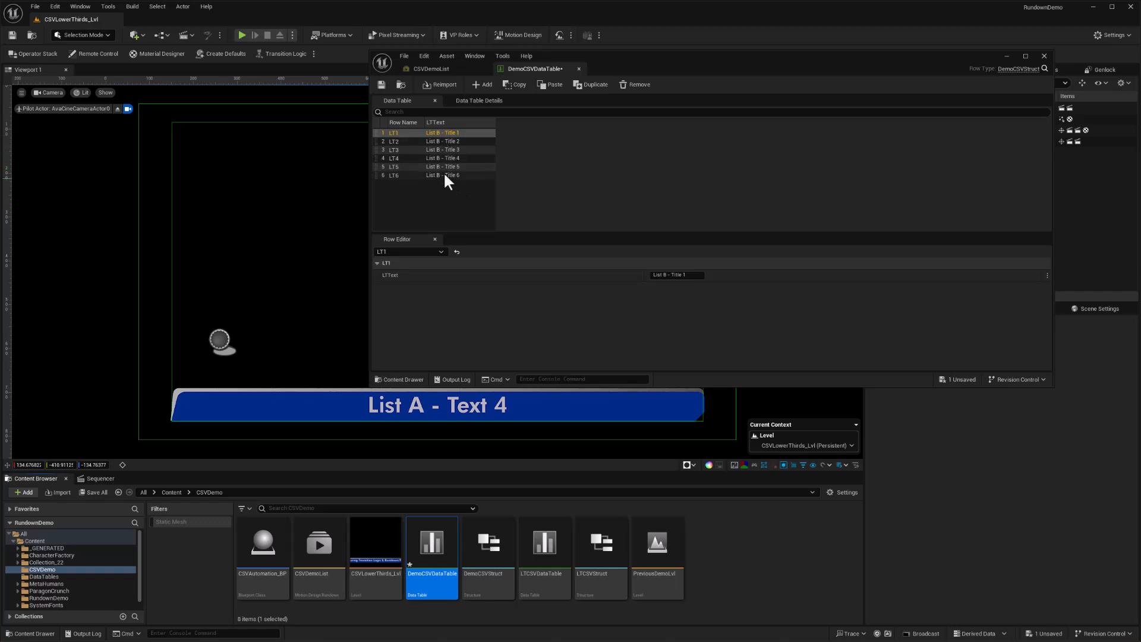
- Reimport the table from ListA.csv again, save it and close the Data Table editor
{"action": "right_click", "coordinate": [430, 544]}
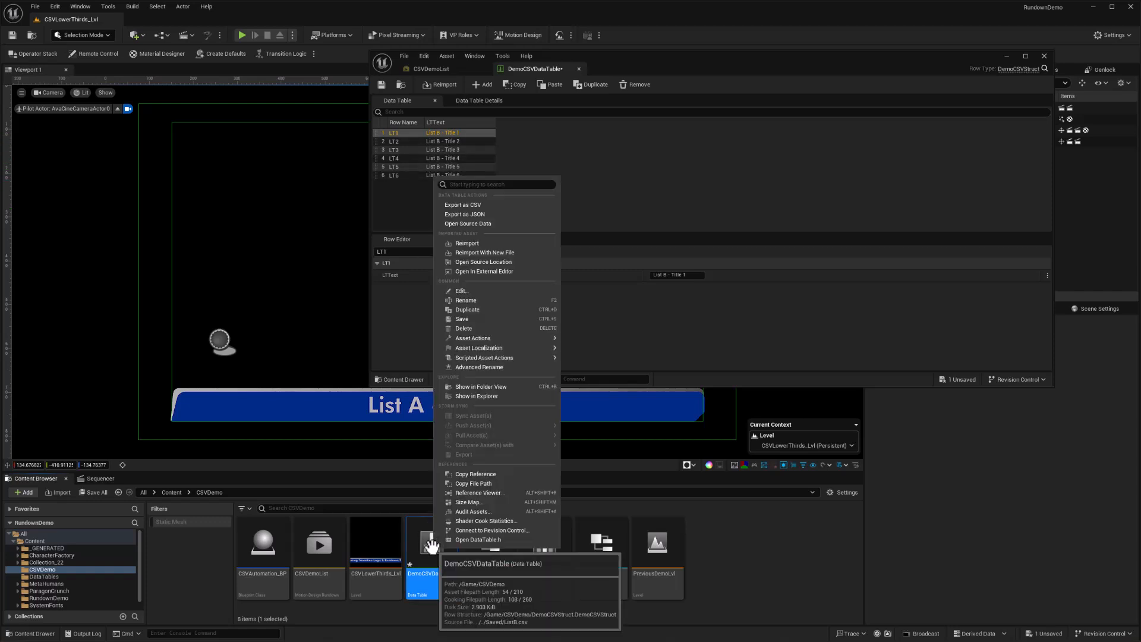
{"action": "left_click", "coordinate": [471, 253]}
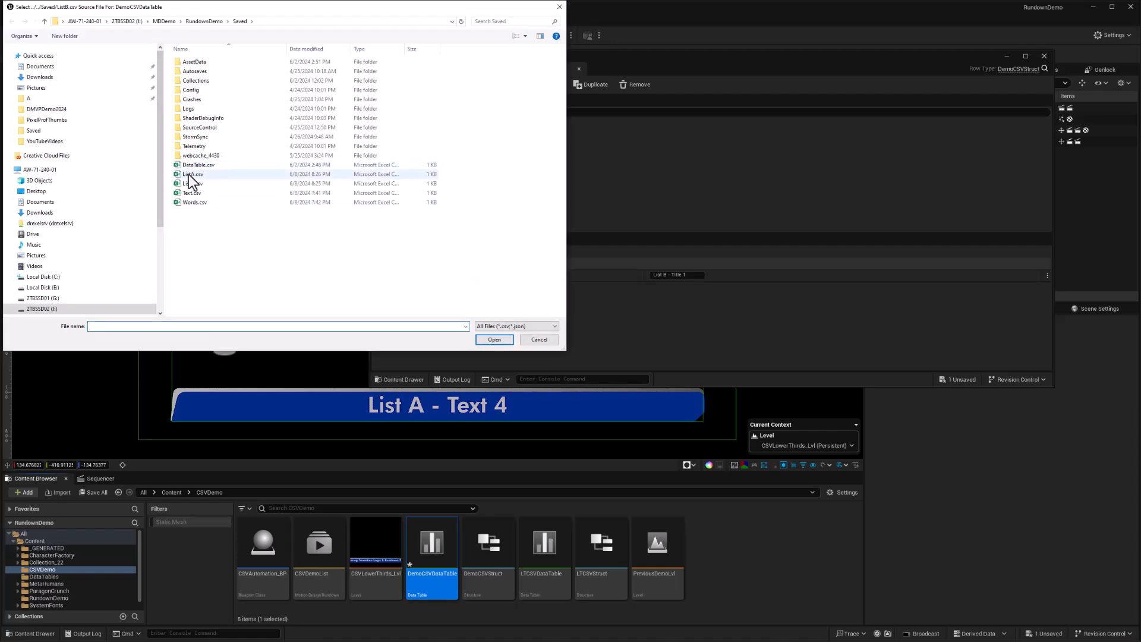
{"action": "left_click", "coordinate": [192, 174]}
{"action": "left_click", "coordinate": [496, 341]}
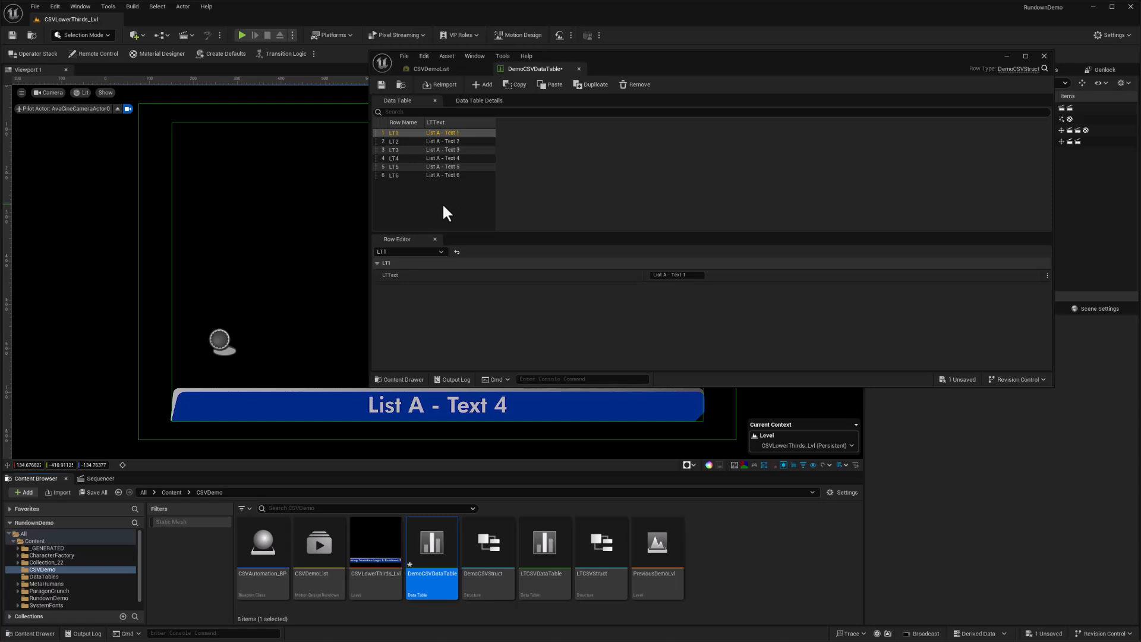
{"action": "key", "text": "ctrl+s"}
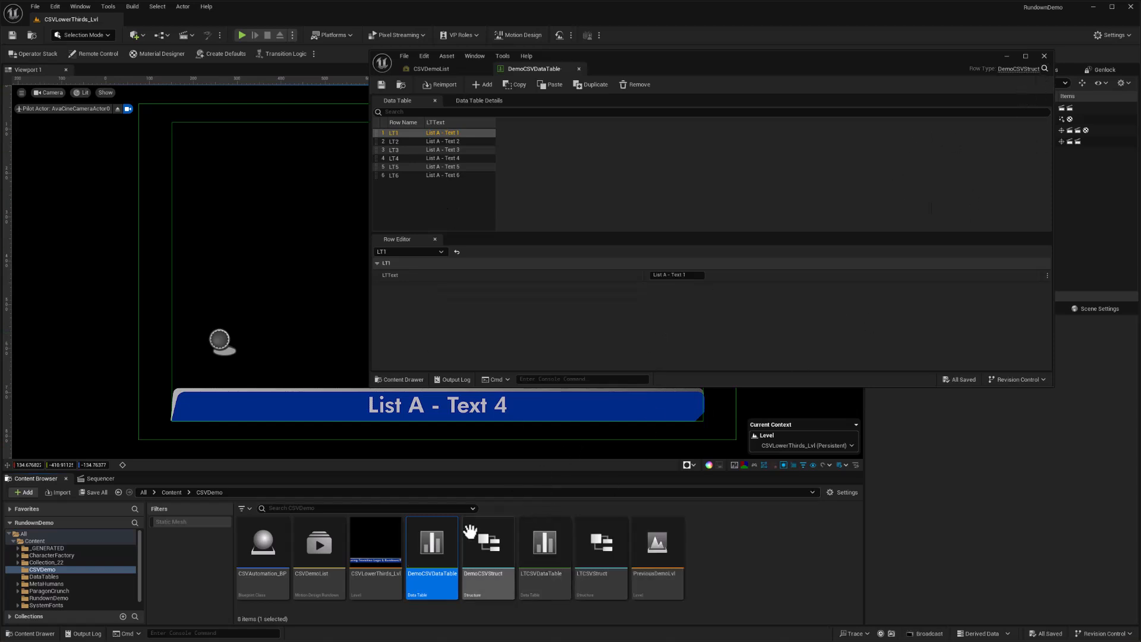
{"action": "mouse_move", "coordinate": [432, 546]}
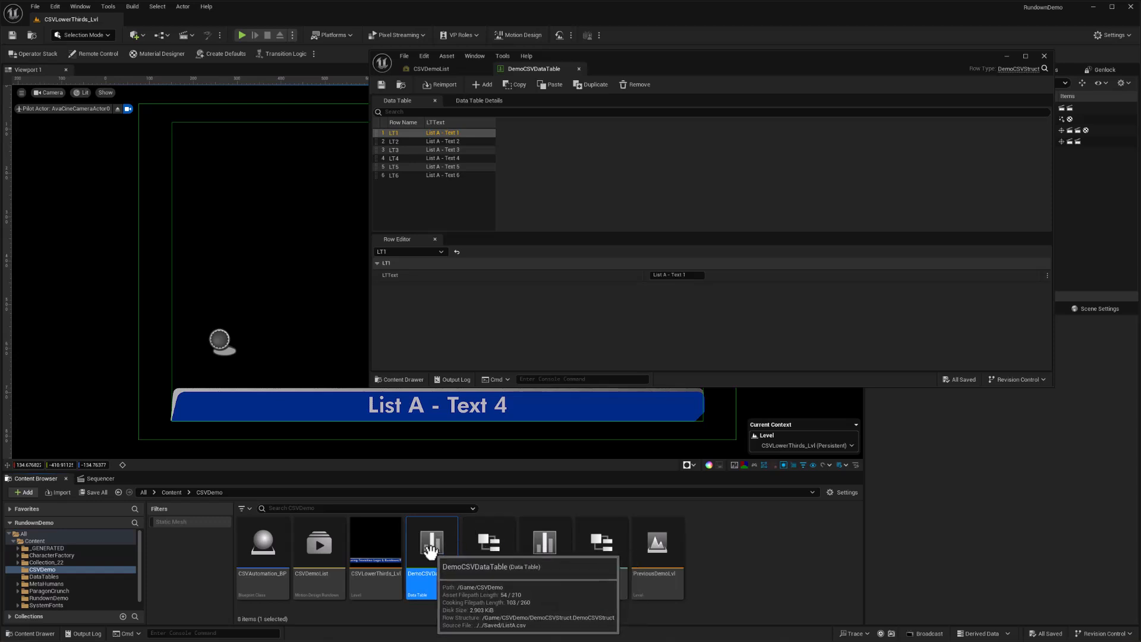
{"action": "left_click", "coordinate": [1045, 56]}
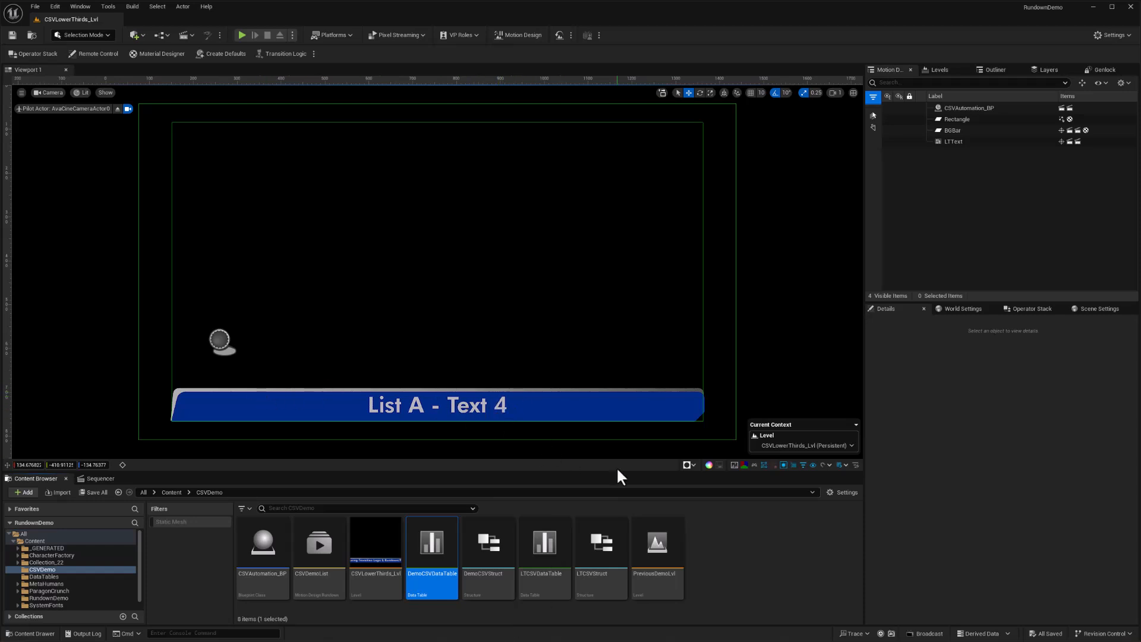
- Load the PreviousDemoLvl level and scrub its In sequence to frame 26 showing the title bar
{"action": "double_click", "coordinate": [658, 545]}
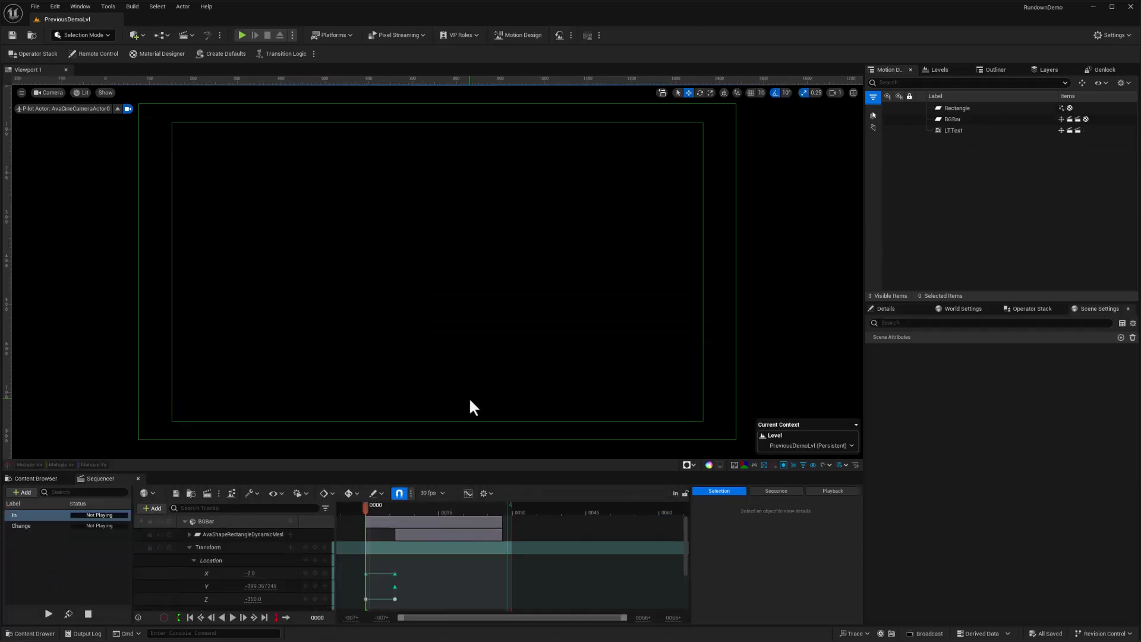
{"action": "left_click_drag", "start_coordinate": [366, 507], "coordinate": [493, 520]}
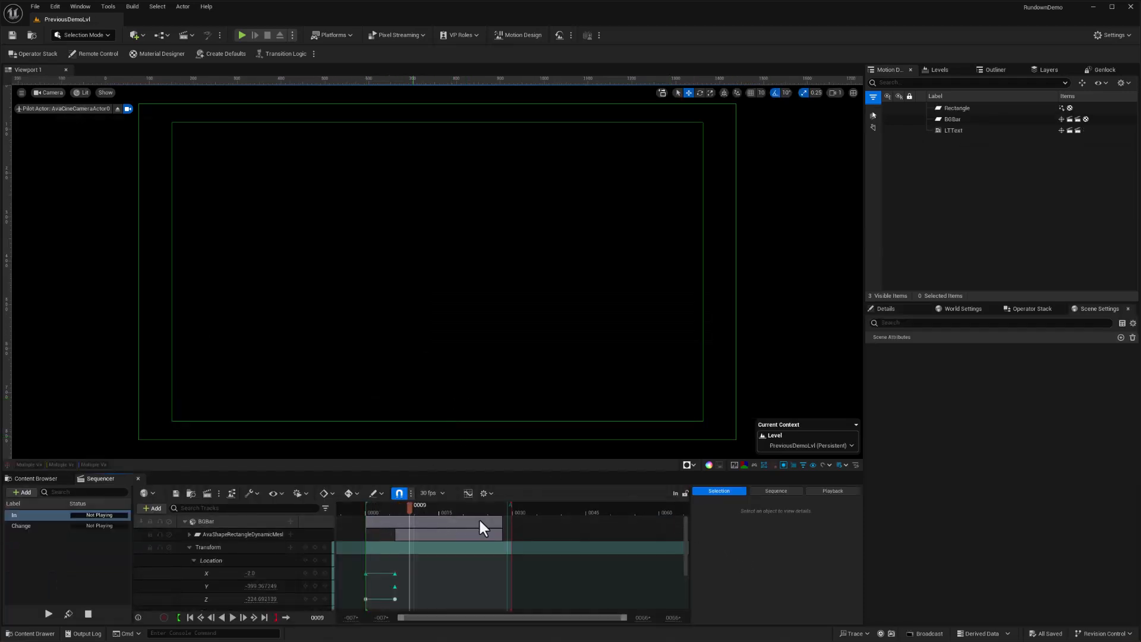
{"action": "left_click", "coordinate": [494, 520]}
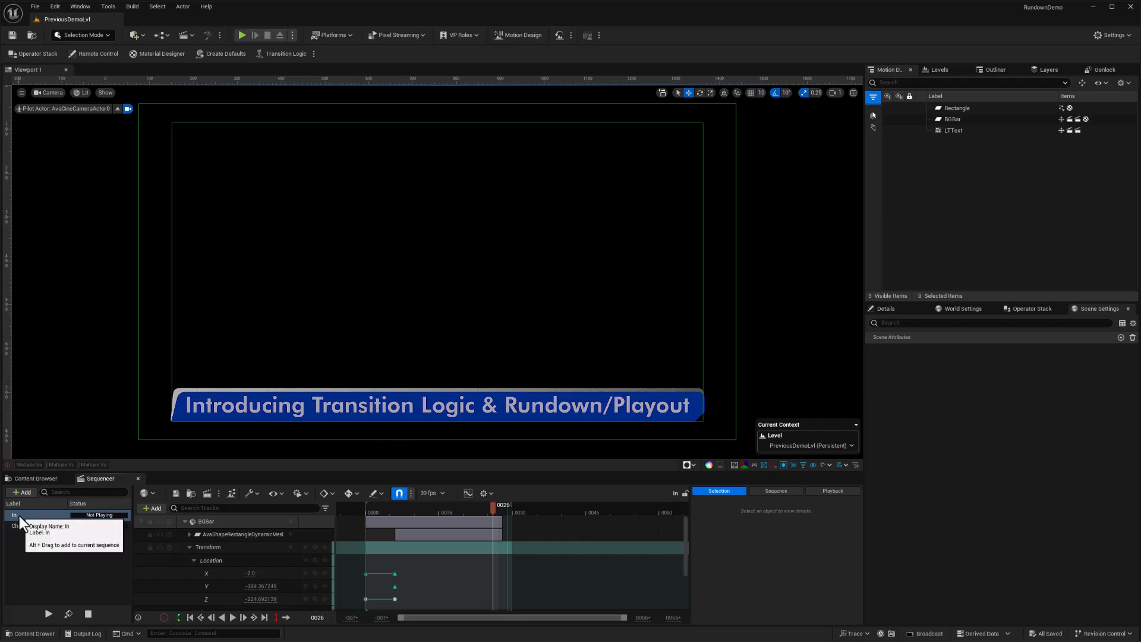
- Compile the level's Transition Logic and close its editor
{"action": "left_click", "coordinate": [287, 54]}
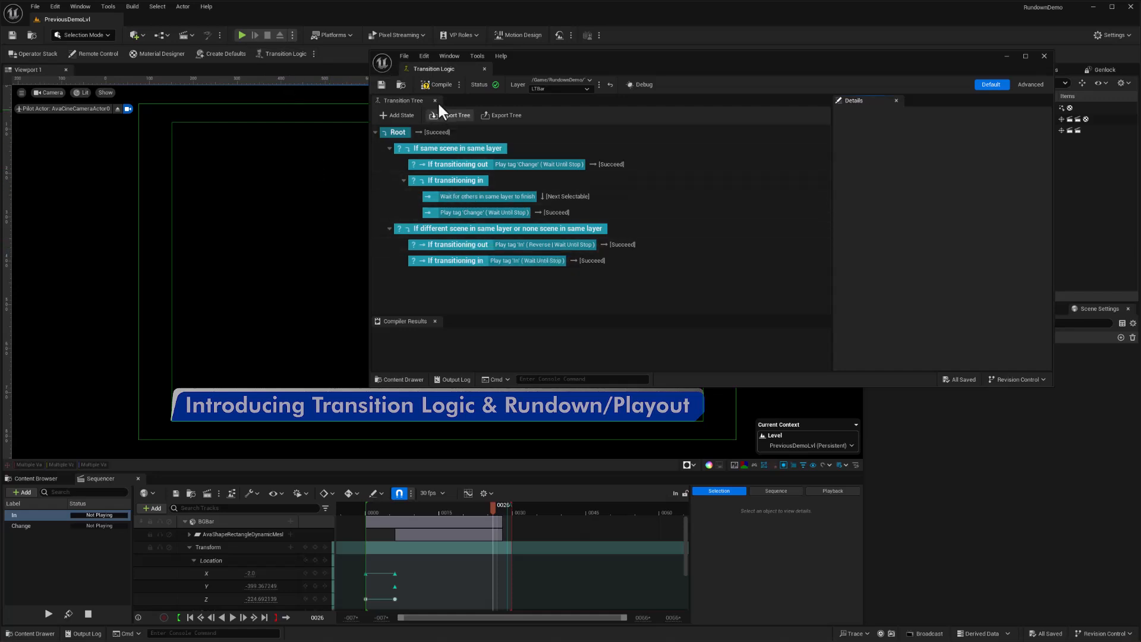
{"action": "left_click", "coordinate": [438, 85]}
{"action": "left_click", "coordinate": [1045, 56]}
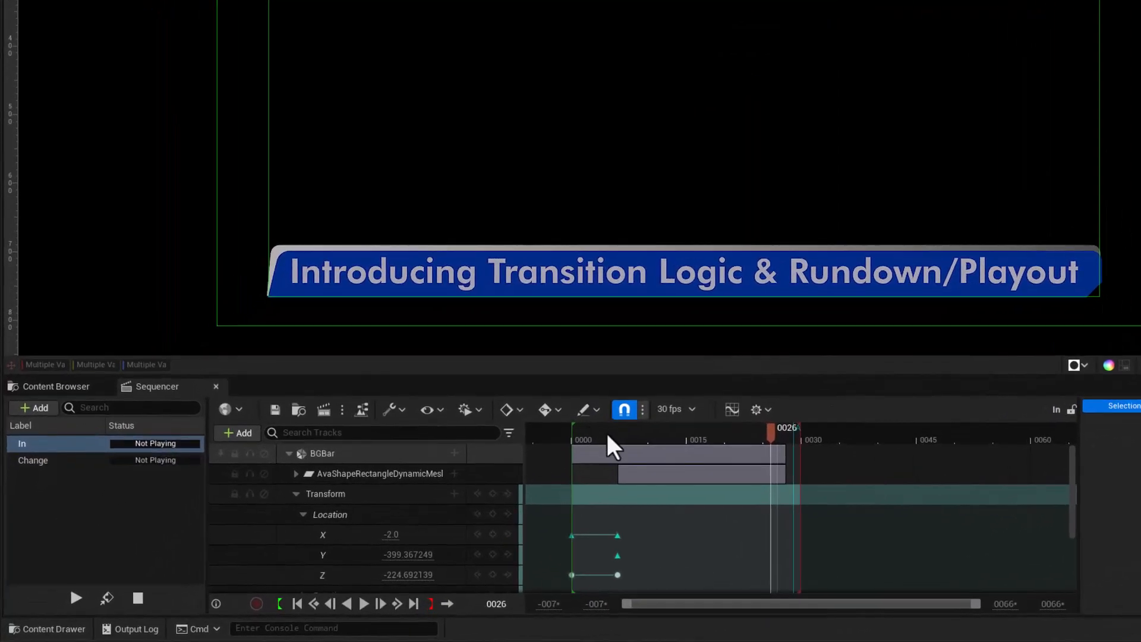
- Play the In animation from its start, then play it in reverse
{"action": "left_click", "coordinate": [298, 603]}
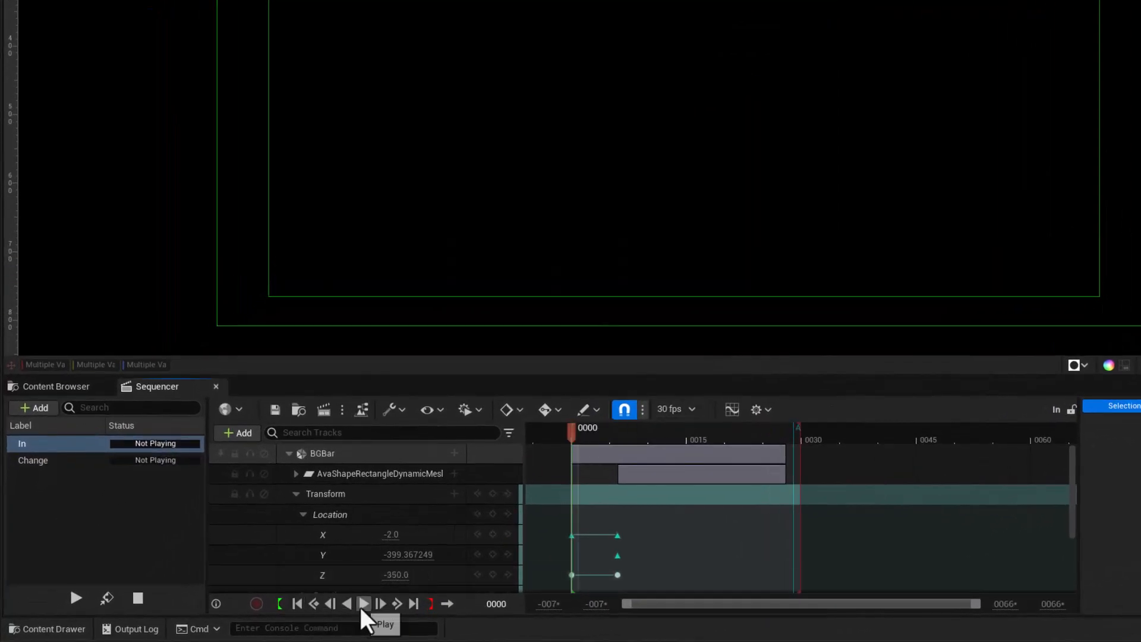
{"action": "left_click", "coordinate": [361, 609]}
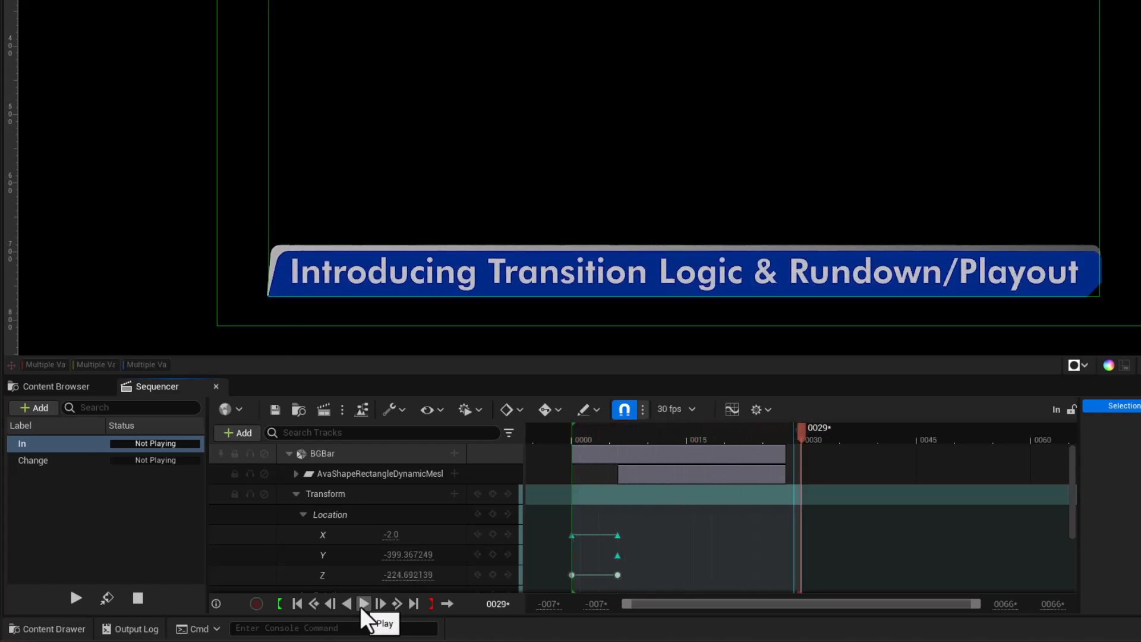
{"action": "left_click", "coordinate": [348, 604]}
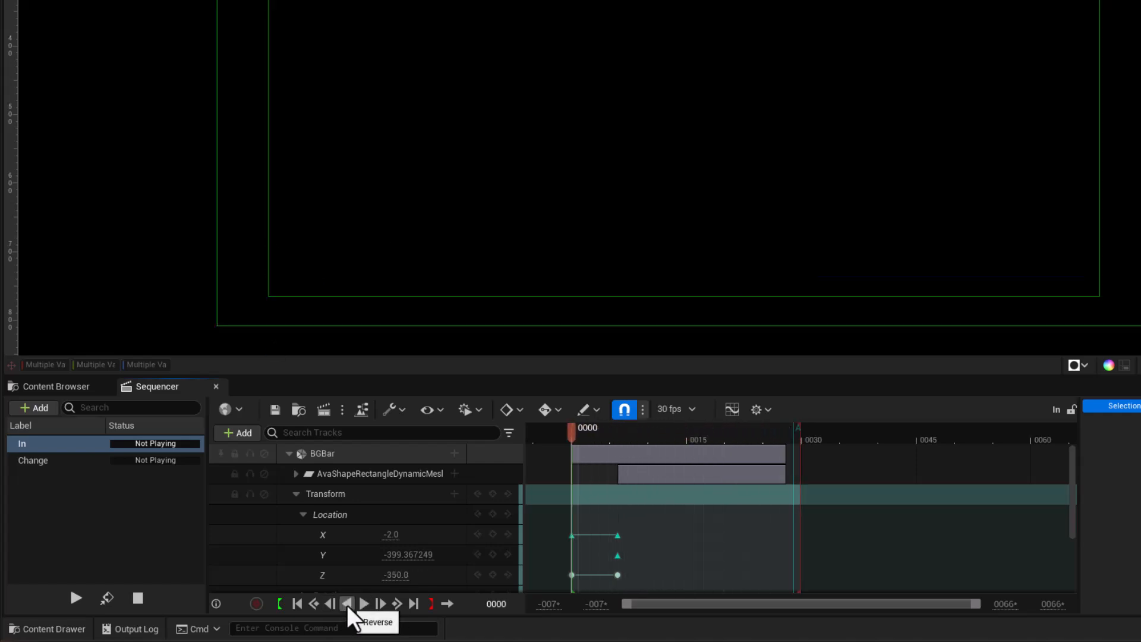
- Preview the Change sequence from frame 2, play it and scrub back to frame 2
{"action": "left_click", "coordinate": [48, 461]}
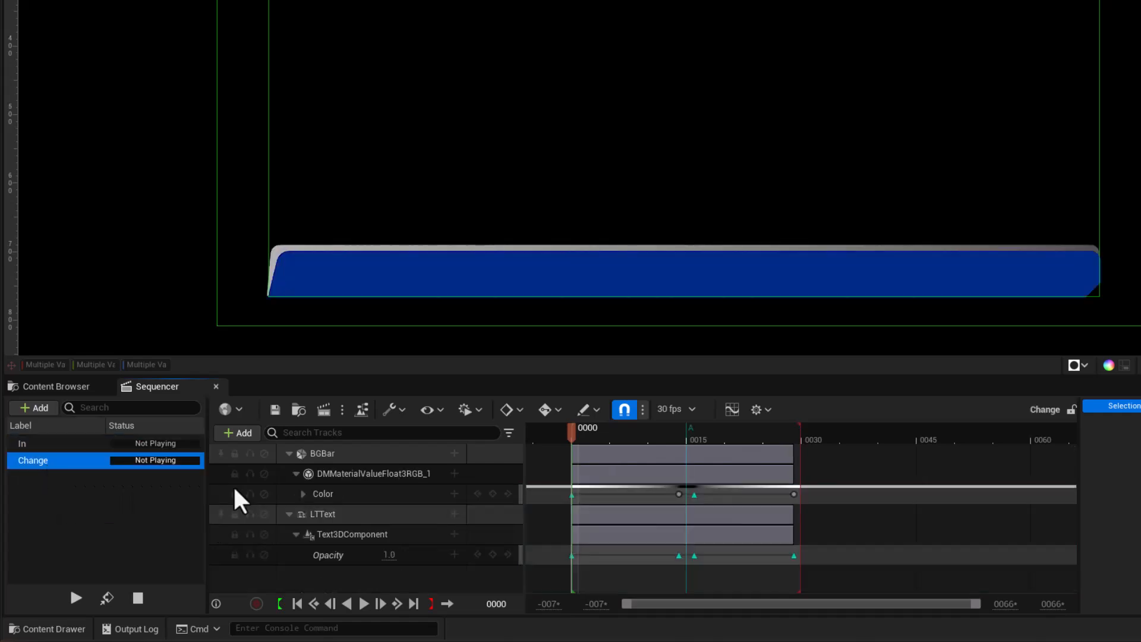
{"action": "left_click_drag", "start_coordinate": [574, 433], "coordinate": [573, 446]}
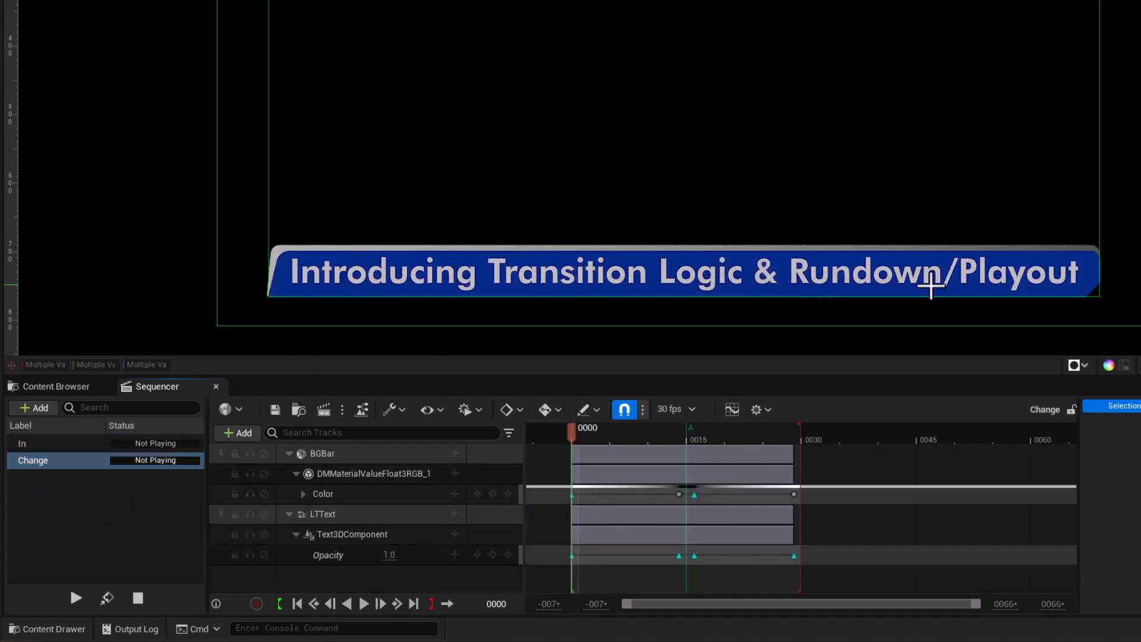
{"action": "left_click", "coordinate": [364, 605]}
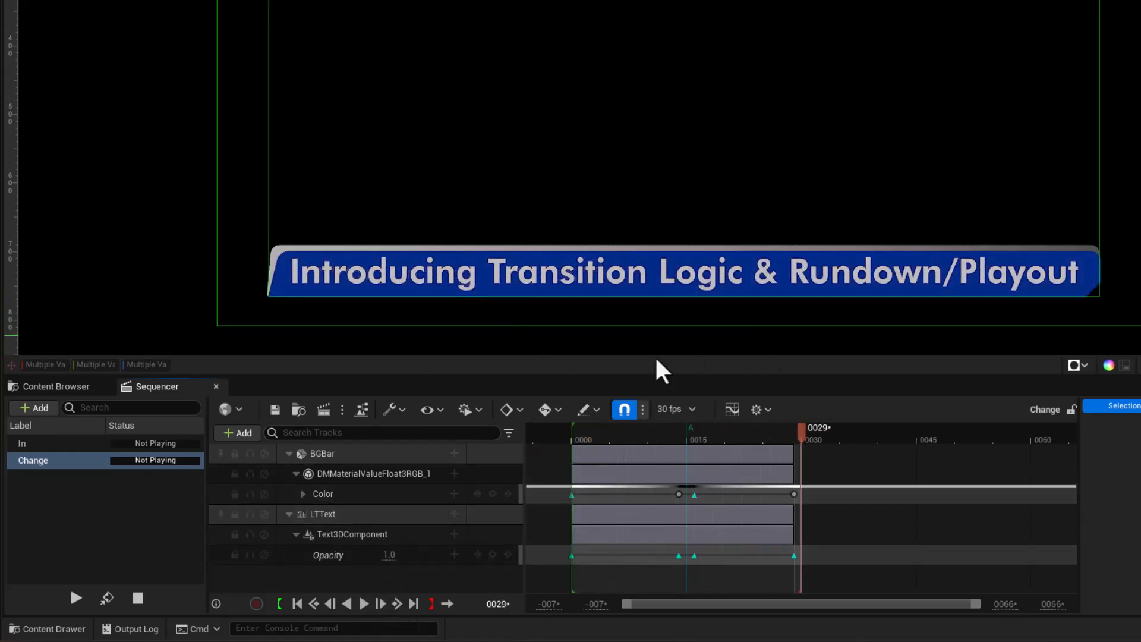
{"action": "mouse_move", "coordinate": [799, 437]}
{"action": "left_mouse_down"}
{"action": "mouse_move", "coordinate": [589, 466]}
{"action": "mouse_move", "coordinate": [576, 454]}
{"action": "left_mouse_up"}
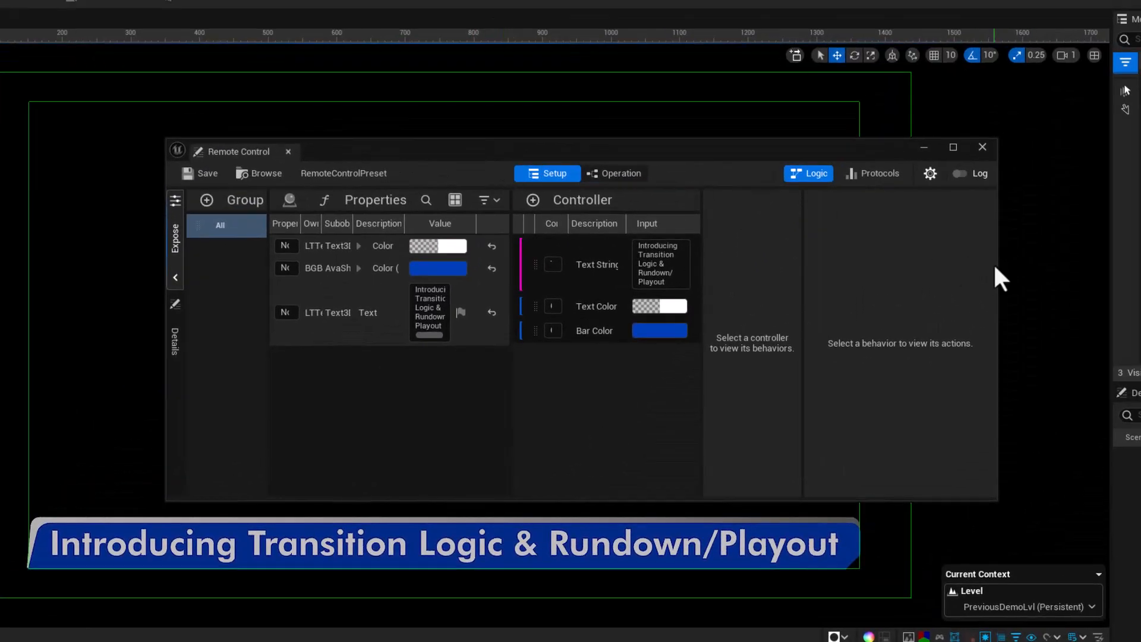
- Delete the Text String, Text Color and Bar Color controllers from the Remote Control preset
{"action": "left_click_drag", "start_coordinate": [998, 268], "coordinate": [1140, 268]}
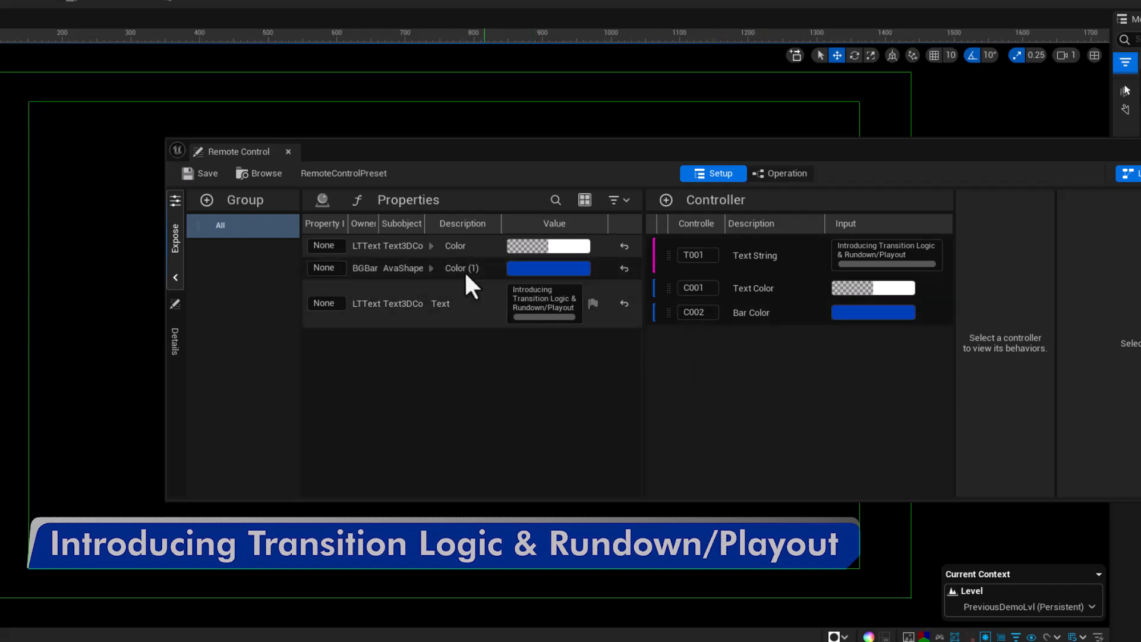
{"action": "left_click", "coordinate": [762, 314]}
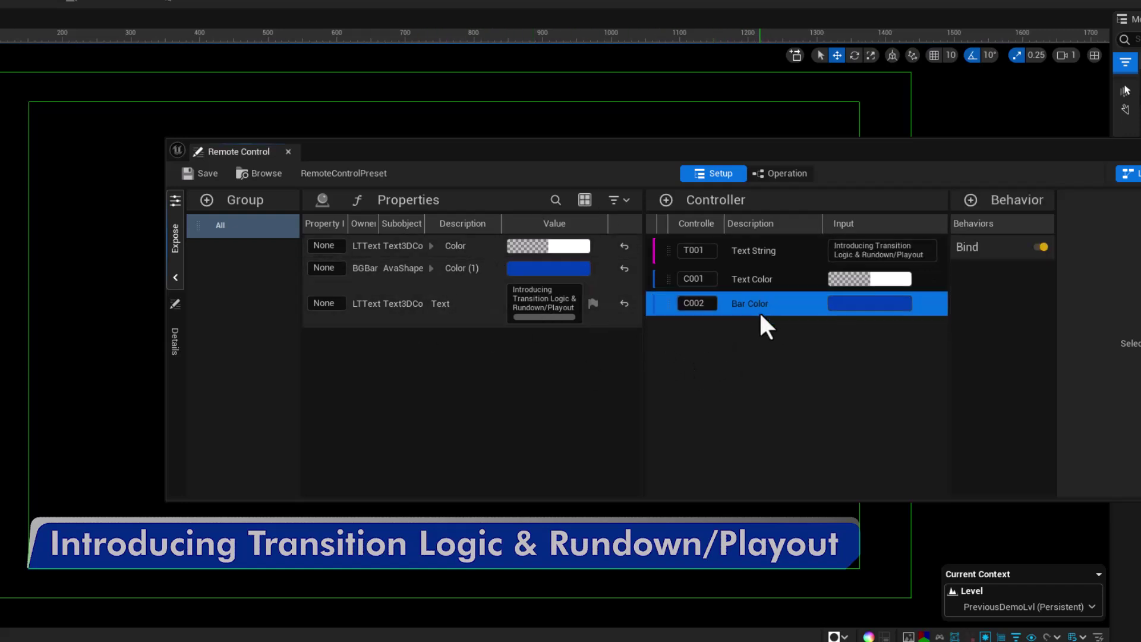
{"action": "left_click", "coordinate": [766, 259]}
{"action": "key", "text": "Delete"}
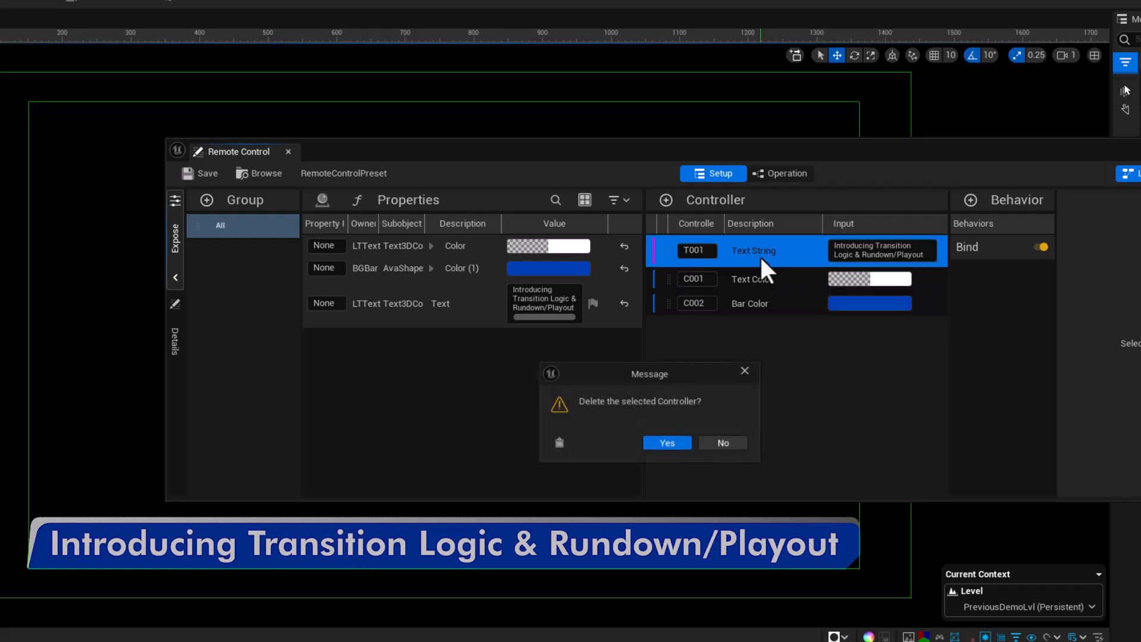
{"action": "left_click", "coordinate": [665, 440]}
{"action": "left_click", "coordinate": [749, 253]}
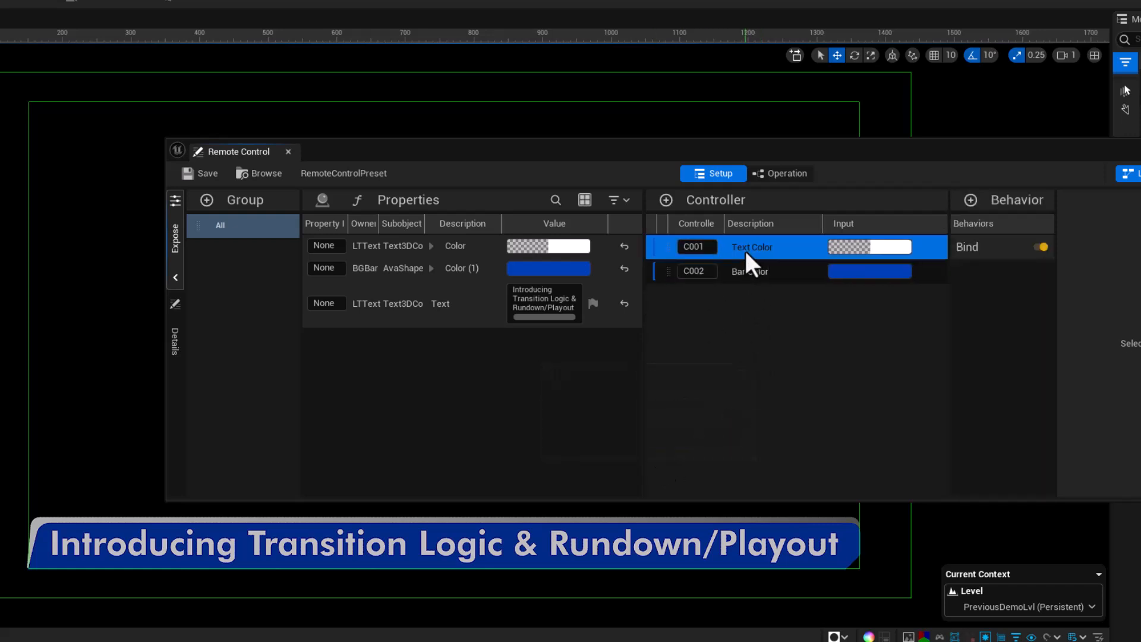
{"action": "key", "text": "Delete"}
{"action": "left_click", "coordinate": [667, 442]}
{"action": "left_click", "coordinate": [744, 253]}
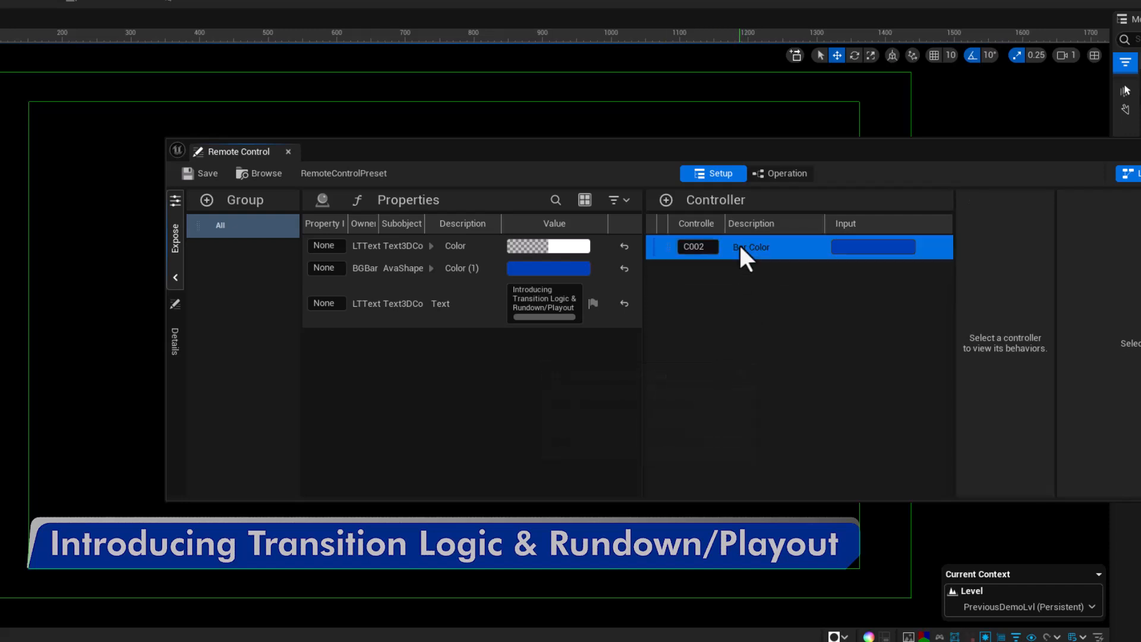
{"action": "key", "text": "Delete"}
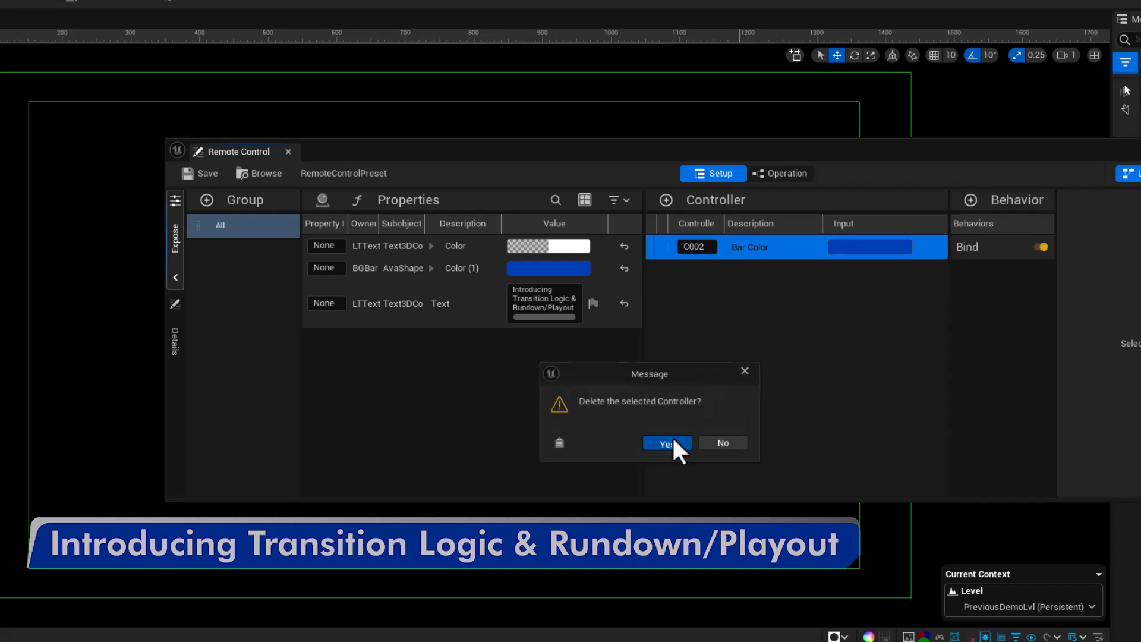
{"action": "left_click", "coordinate": [670, 443]}
- Remove the exposed LTText colour, BGBar colour and LTText text properties, then show the Content Browser
{"action": "left_click", "coordinate": [389, 248]}
{"action": "key", "text": "Delete"}
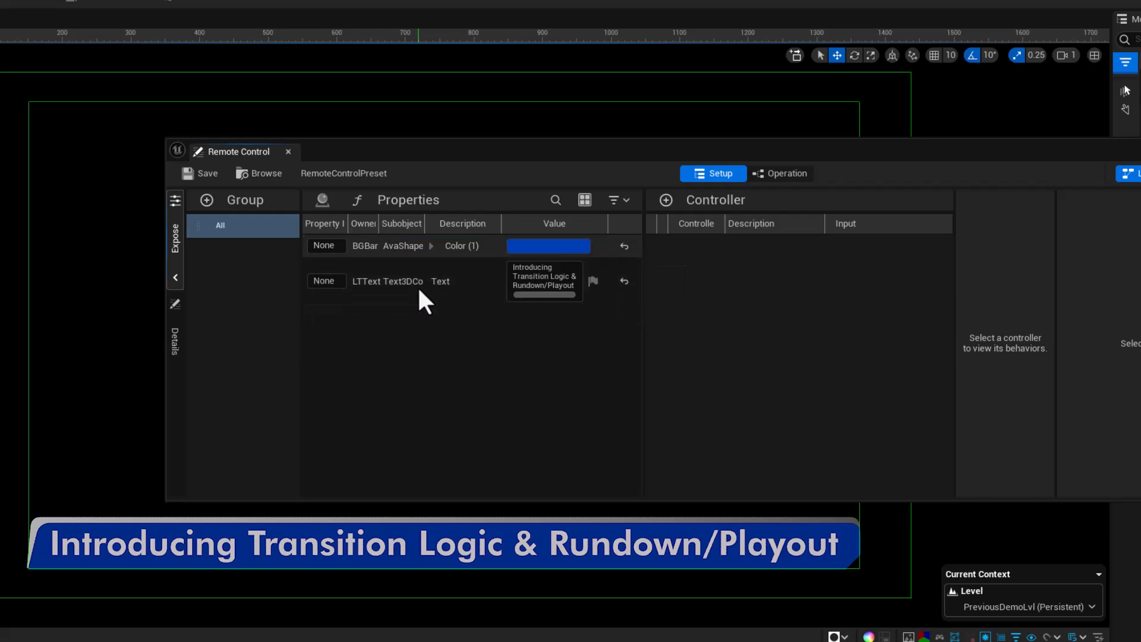
{"action": "left_click", "coordinate": [408, 257]}
{"action": "key", "text": "Delete"}
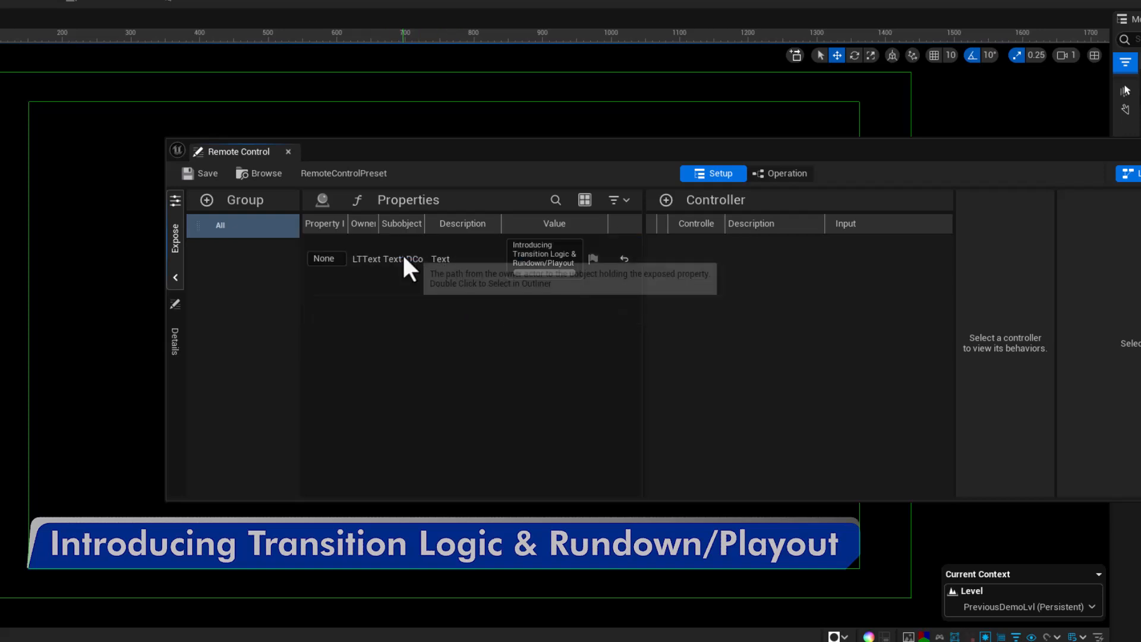
{"action": "left_click", "coordinate": [403, 264]}
{"action": "key", "text": "Delete"}
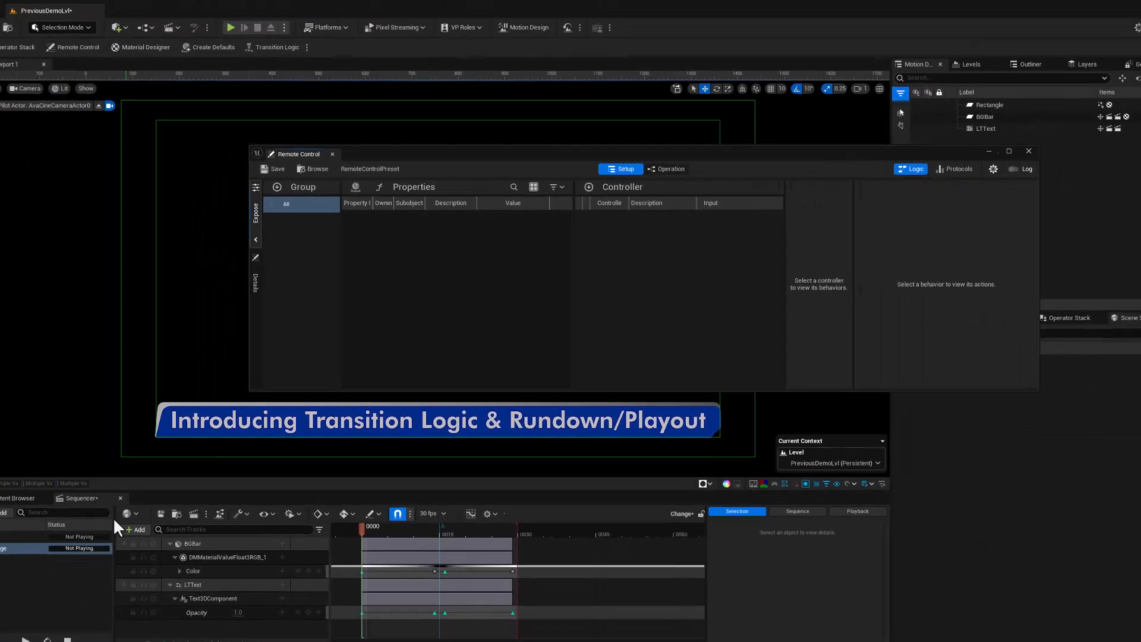
{"action": "left_click", "coordinate": [34, 478]}
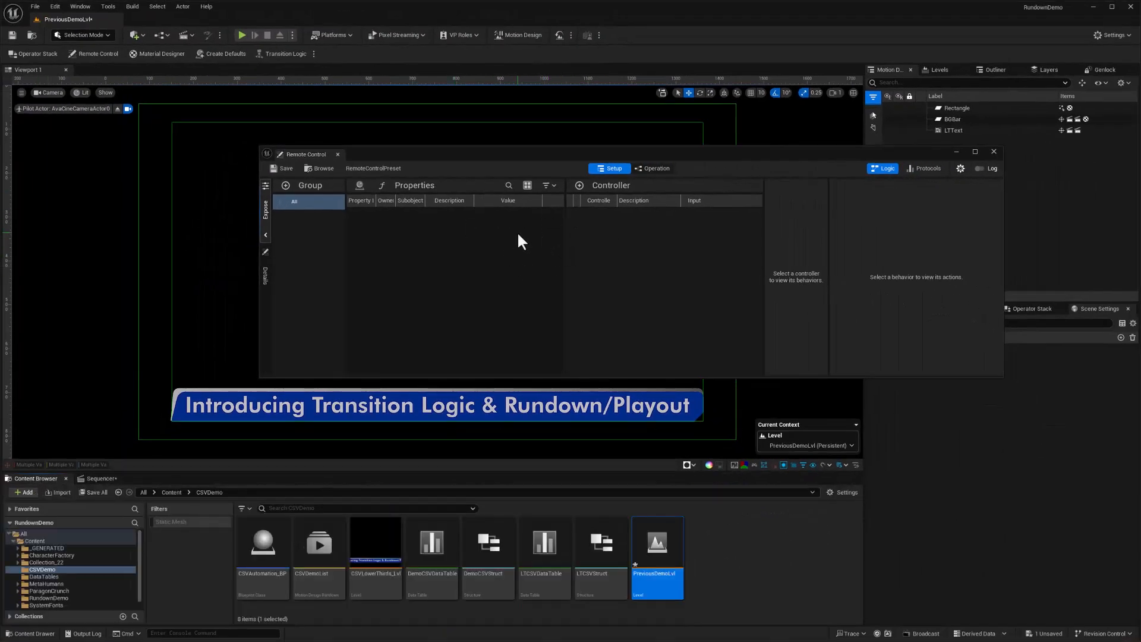
- Save all modified assets, confirming the PreviousDemoLvl level in the Save Content dialog
{"action": "left_click", "coordinate": [94, 493]}
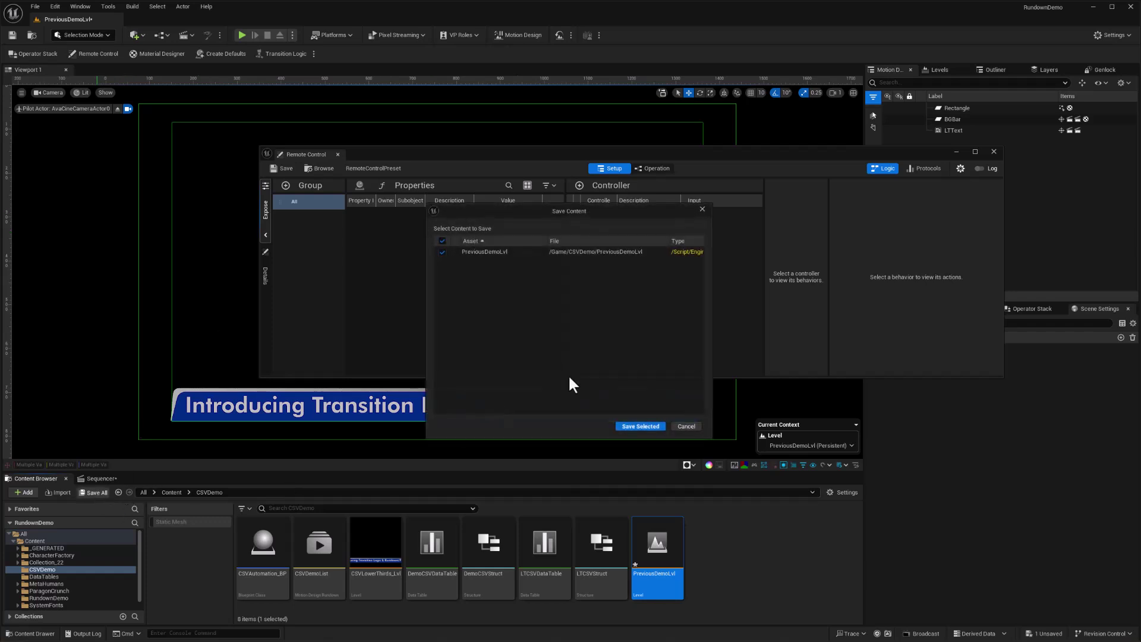
{"action": "left_click", "coordinate": [640, 427]}
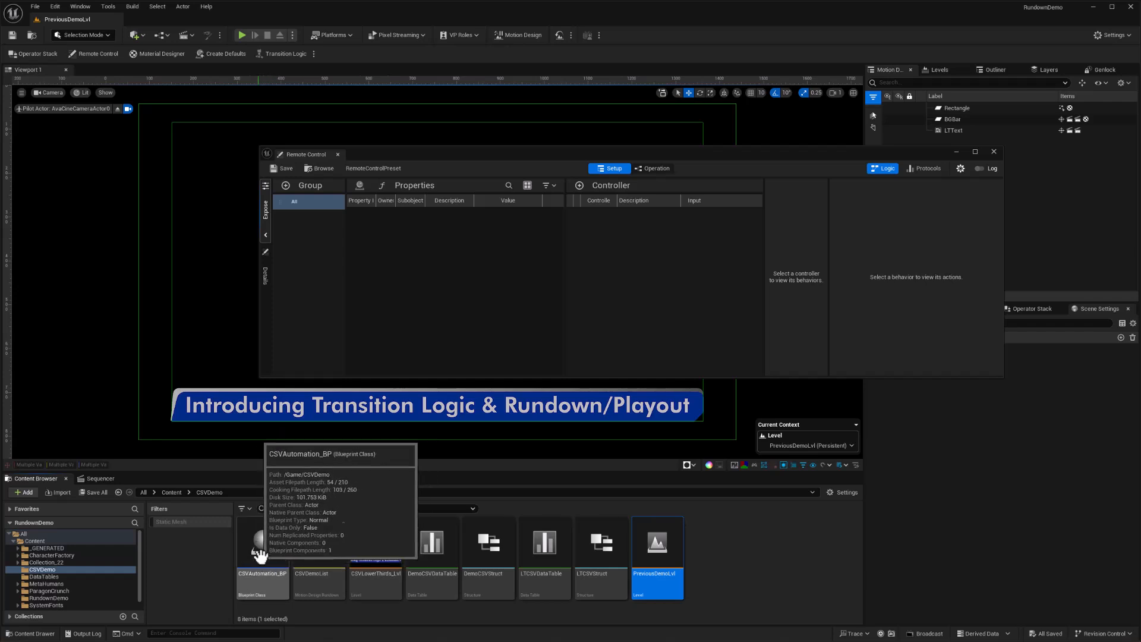
{"action": "mouse_move", "coordinate": [263, 547]}
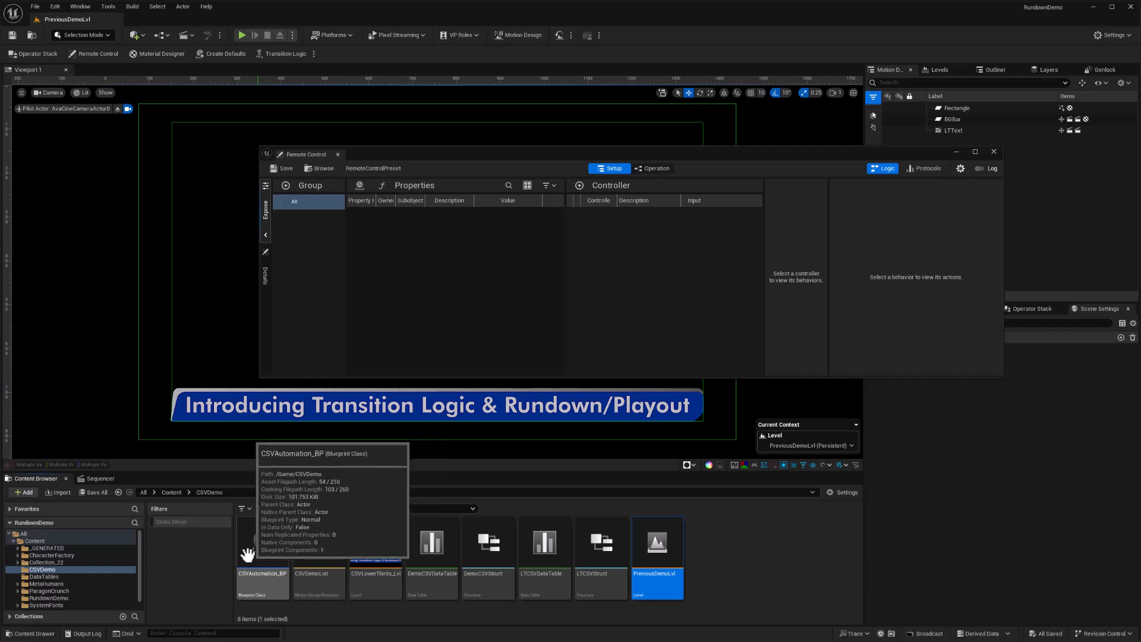
- Create an Actor-based Blueprint Class in CSVDemo and name it DemoCSV_BP
{"action": "right_click", "coordinate": [699, 552]}
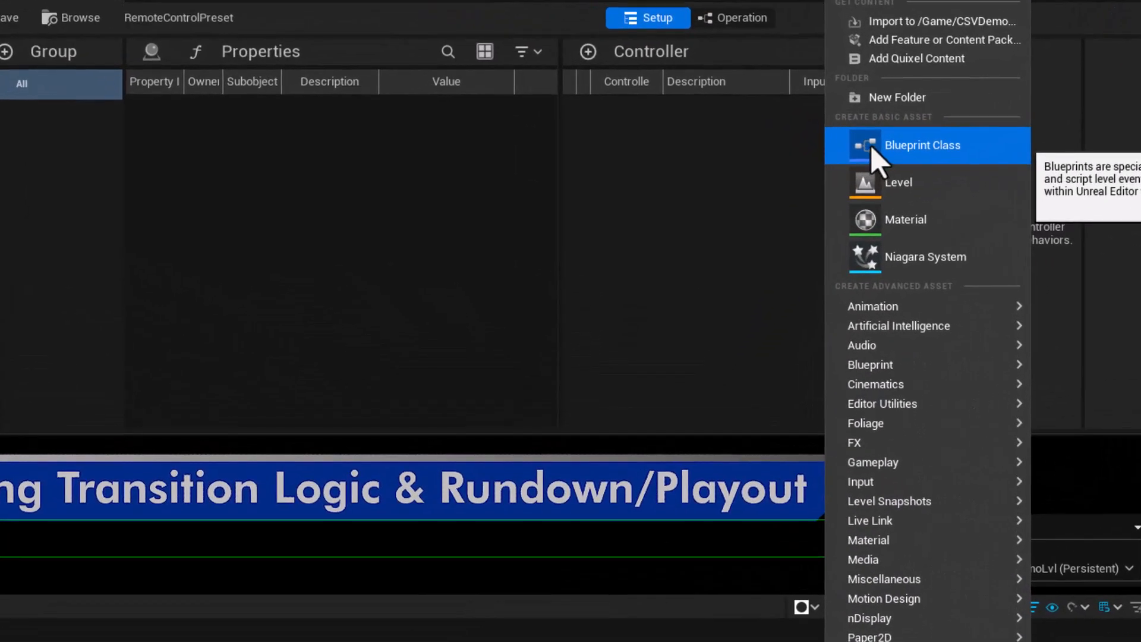
{"action": "left_click", "coordinate": [743, 229]}
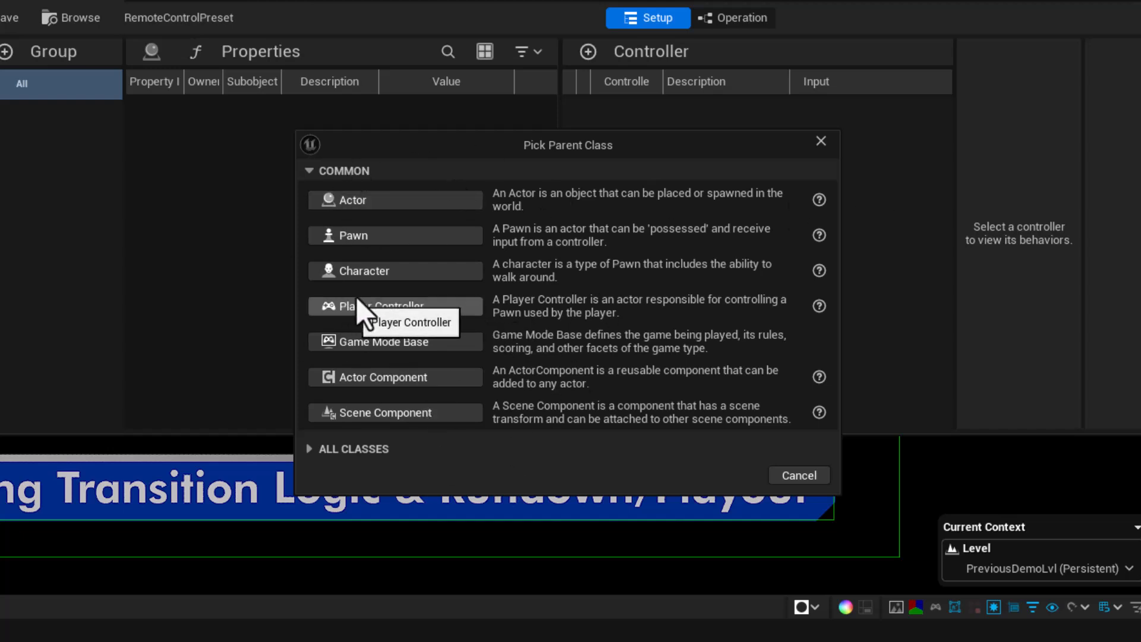
{"action": "left_click", "coordinate": [359, 202]}
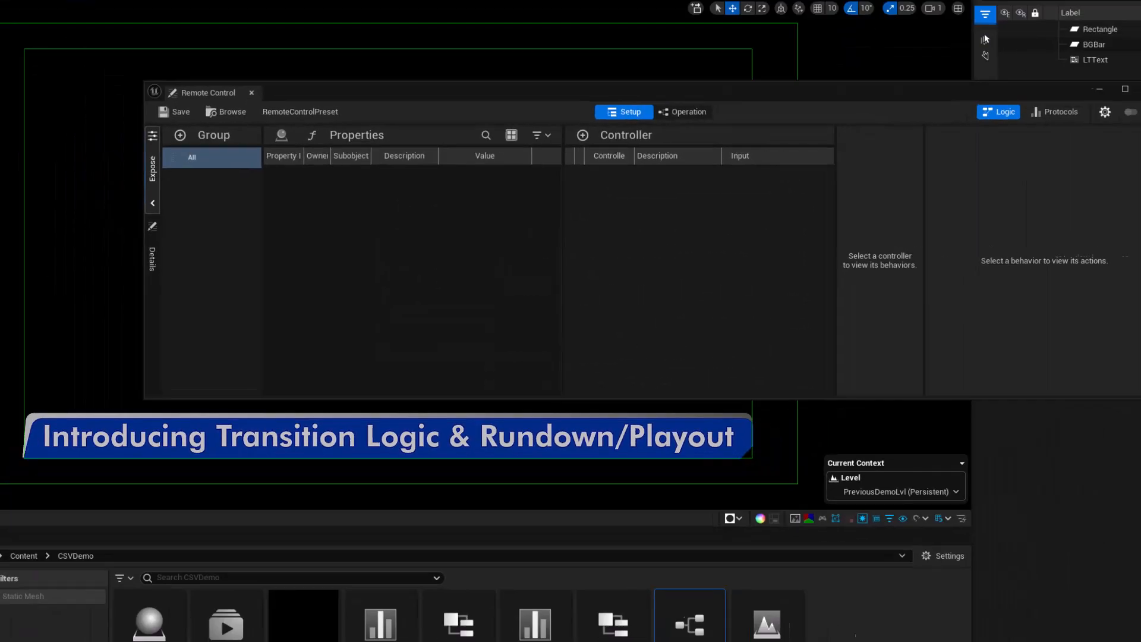
{"action": "type", "text": "emoC"}
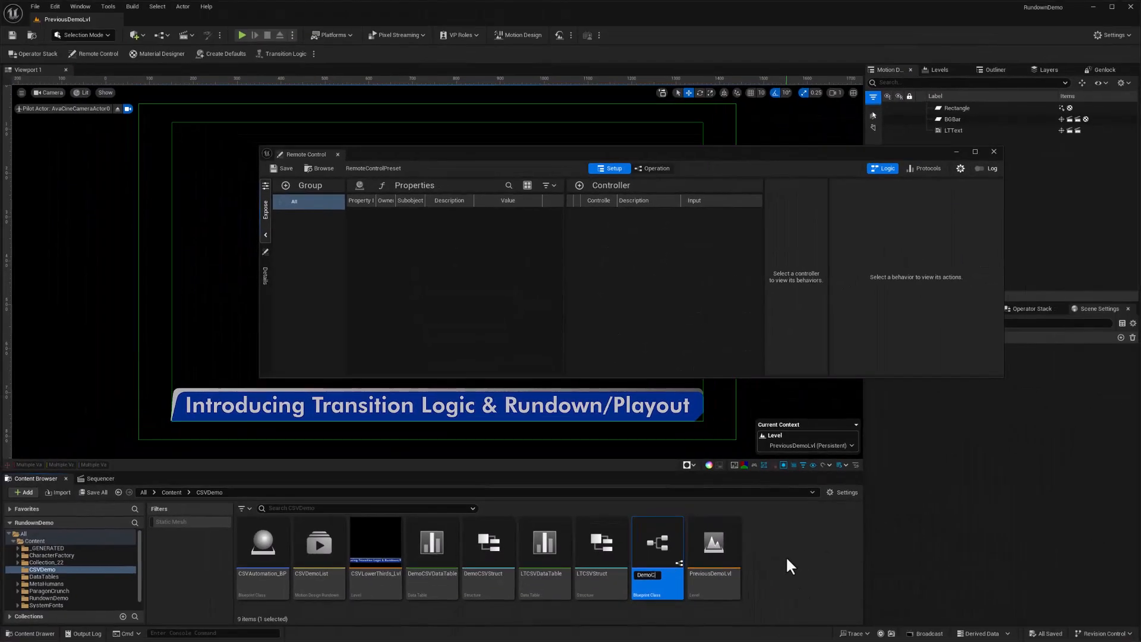
{"action": "type", "text": "SV_"}
{"action": "type", "text": "BP"}
{"action": "key", "text": "Return"}
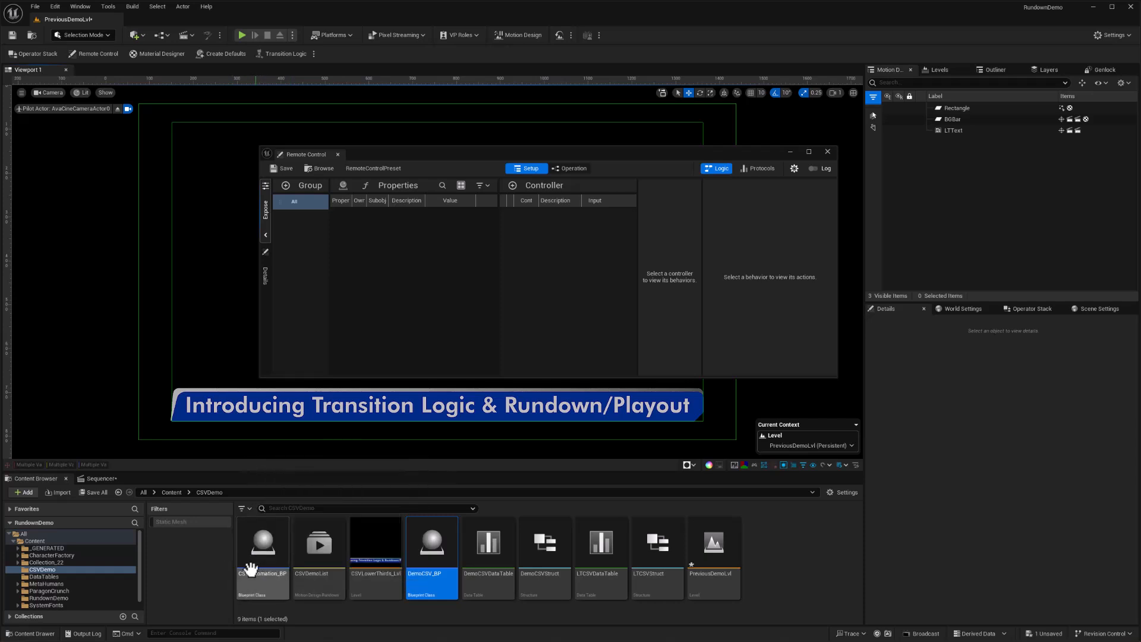
- Drag CSVAutomation_BP from the Content Browser into the level viewport
{"action": "left_click", "coordinate": [258, 549]}
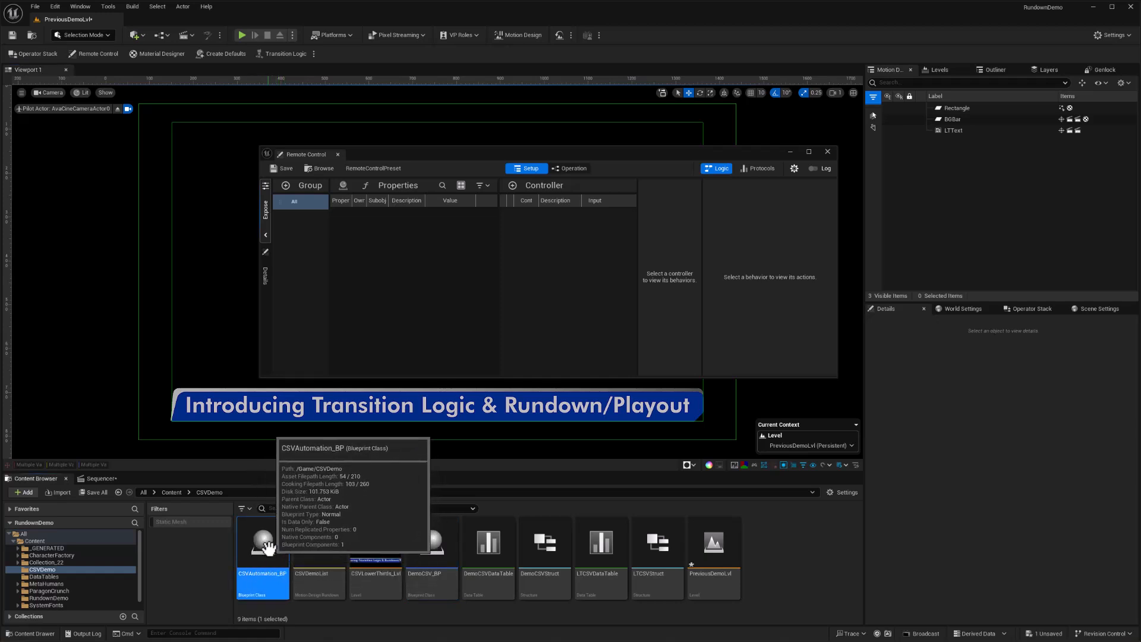
{"action": "left_click_drag", "start_coordinate": [272, 558], "coordinate": [201, 332]}
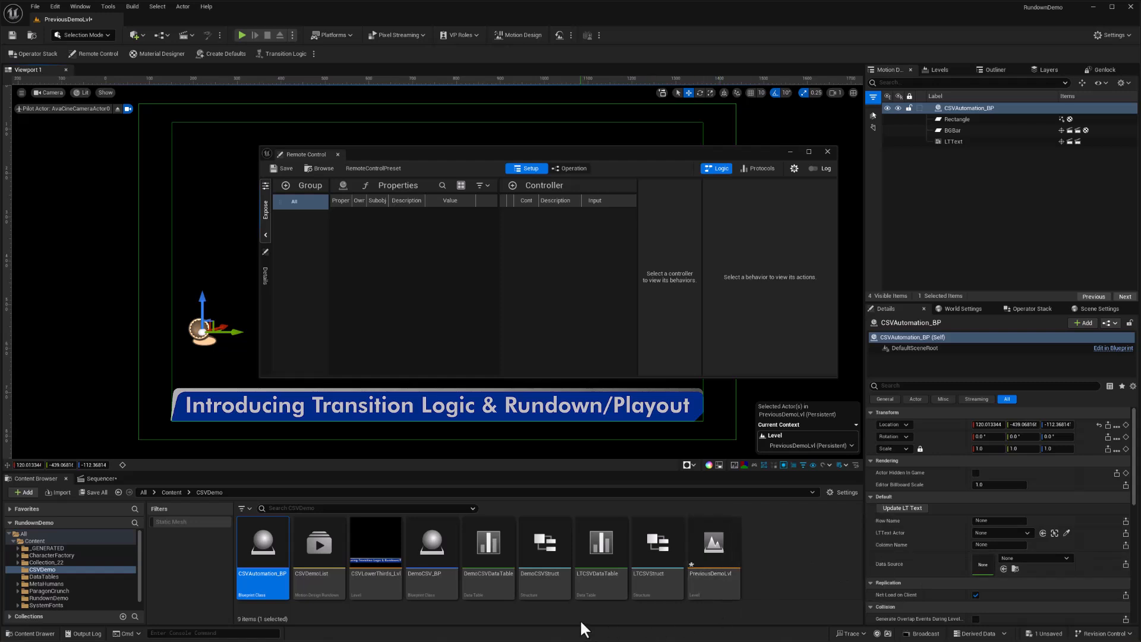
- Assign DemoCSVDataTable as Data Source and set Column Name to LTText after checking ListB.csv headers
{"action": "double_click", "coordinate": [489, 551]}
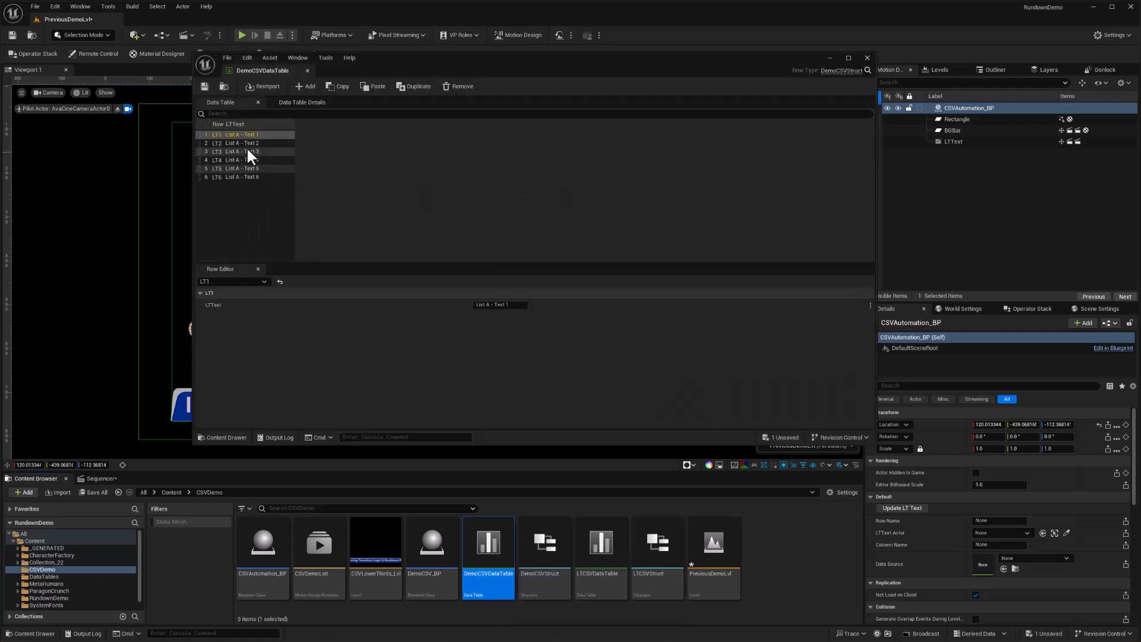
{"action": "left_click", "coordinate": [870, 57]}
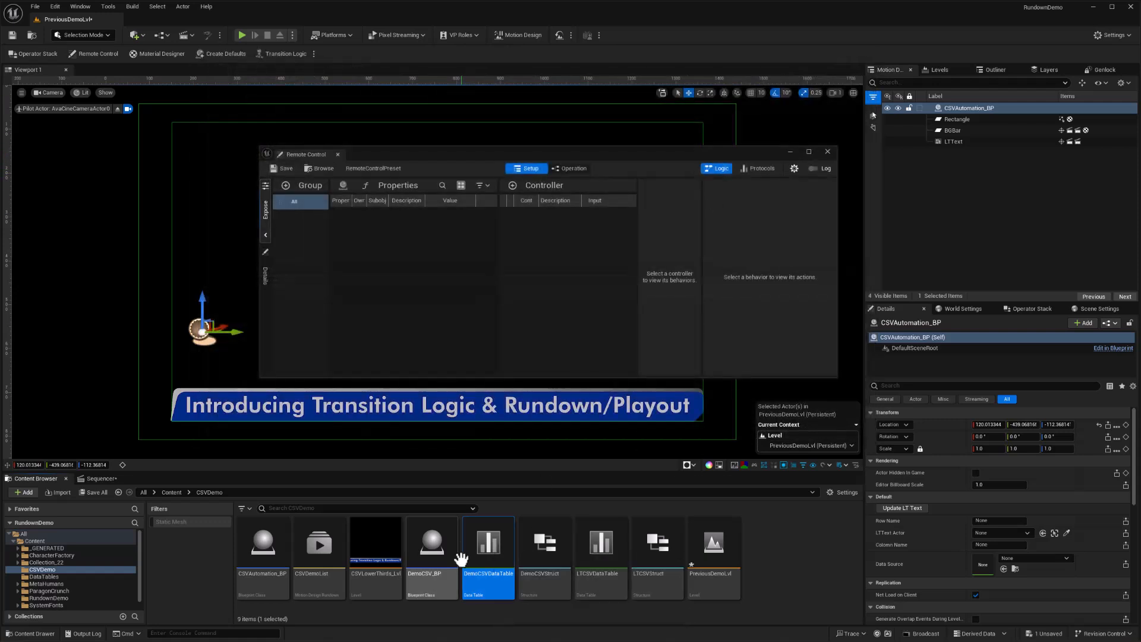
{"action": "mouse_move", "coordinate": [489, 546]}
{"action": "left_mouse_down"}
{"action": "mouse_move", "coordinate": [983, 560]}
{"action": "mouse_move", "coordinate": [906, 565]}
{"action": "left_mouse_up"}
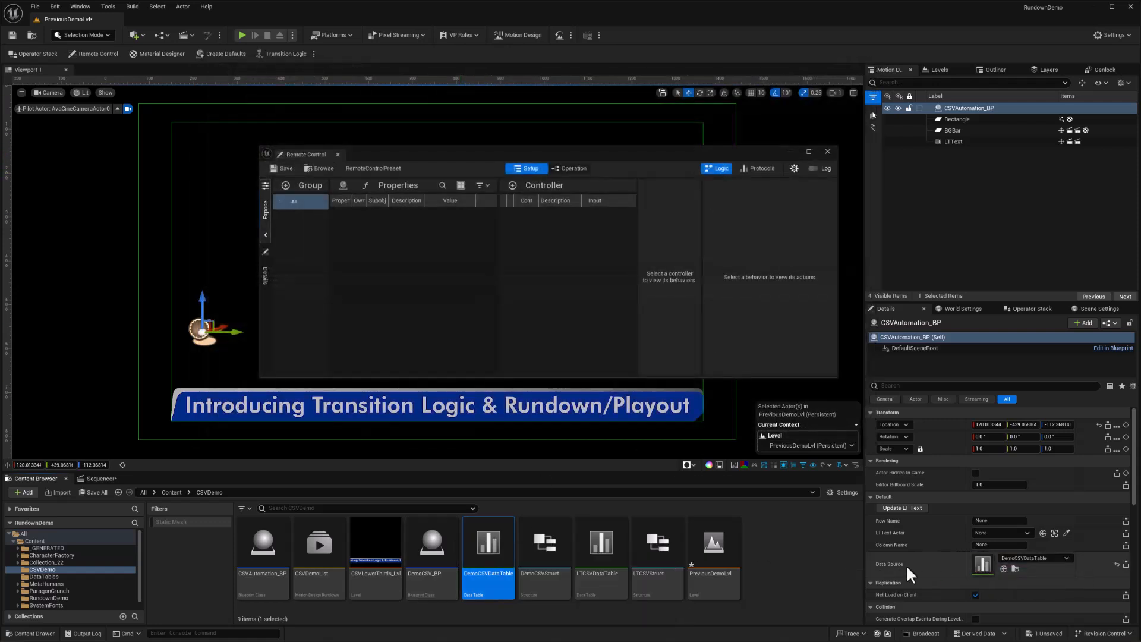
{"action": "left_click", "coordinate": [982, 545]}
{"action": "type", "text": "LTText"}
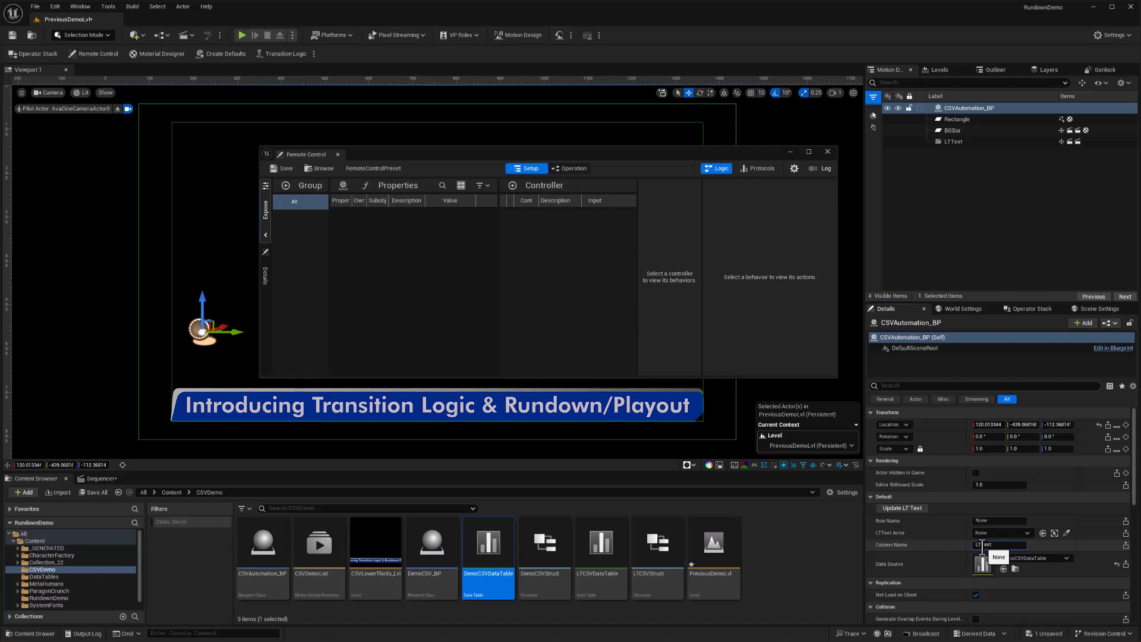
{"action": "key", "text": "alt+Tab"}
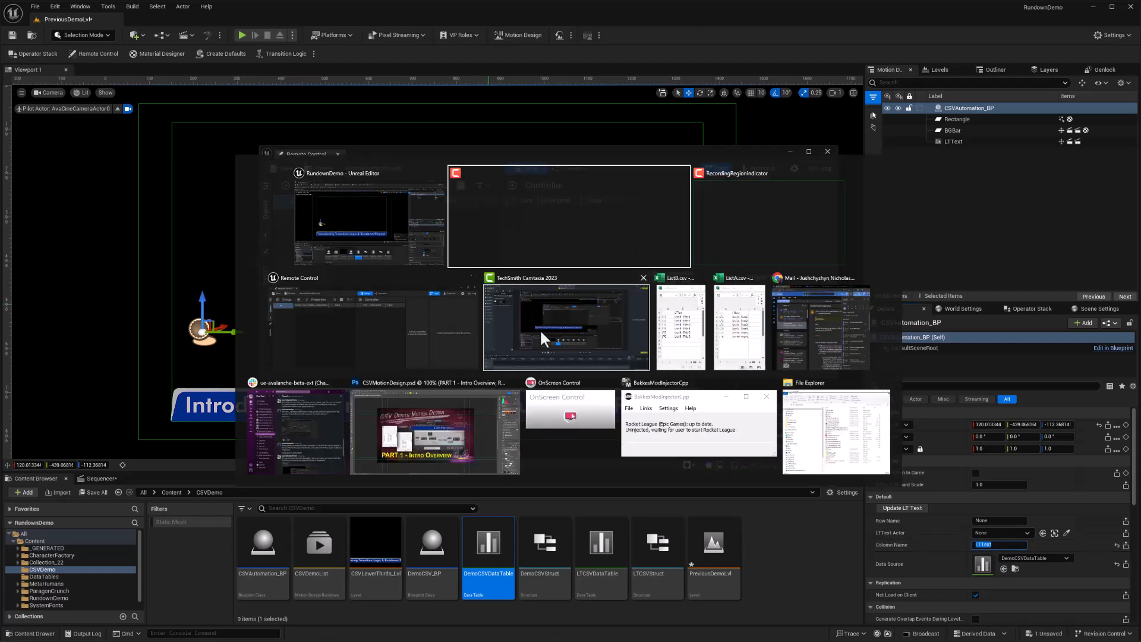
{"action": "left_click", "coordinate": [691, 332]}
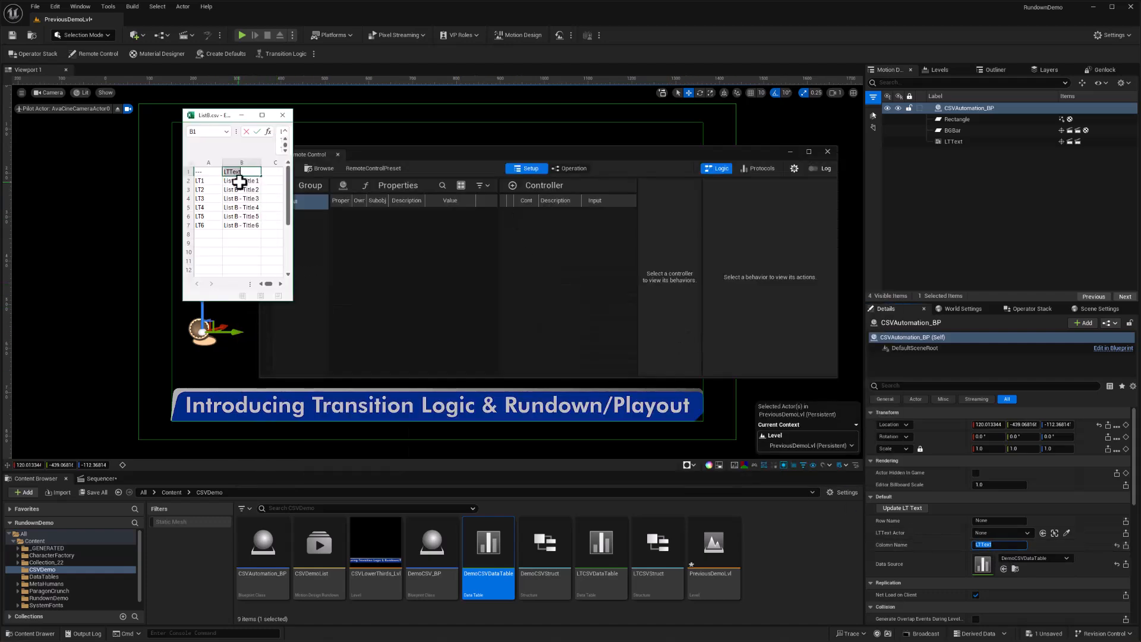
{"action": "left_click", "coordinate": [425, 308]}
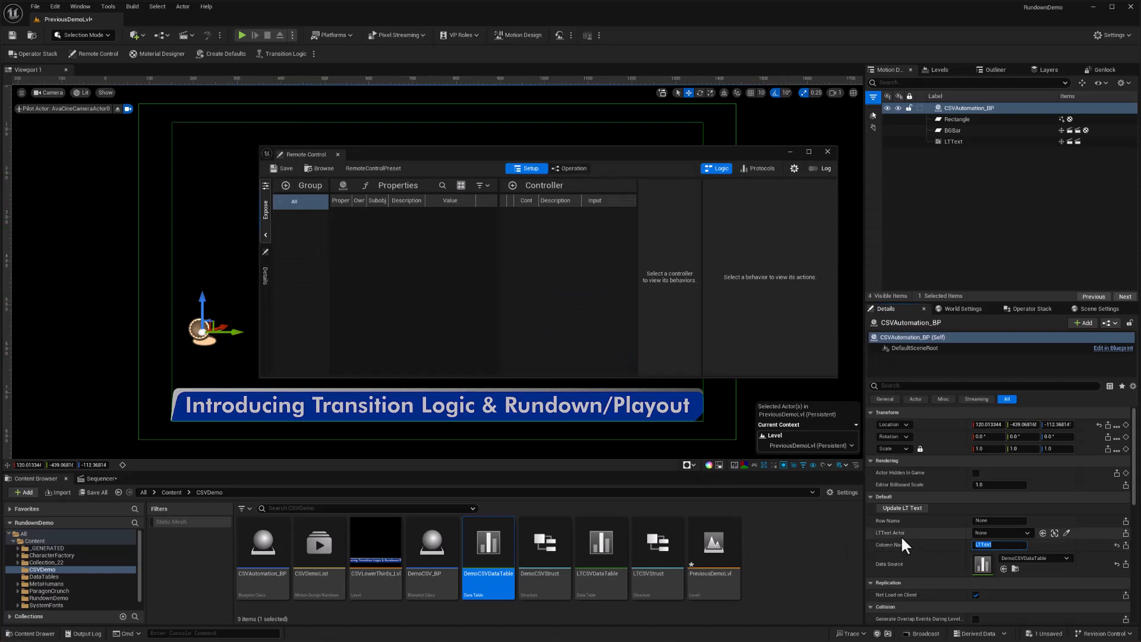
{"action": "mouse_move", "coordinate": [954, 141]}
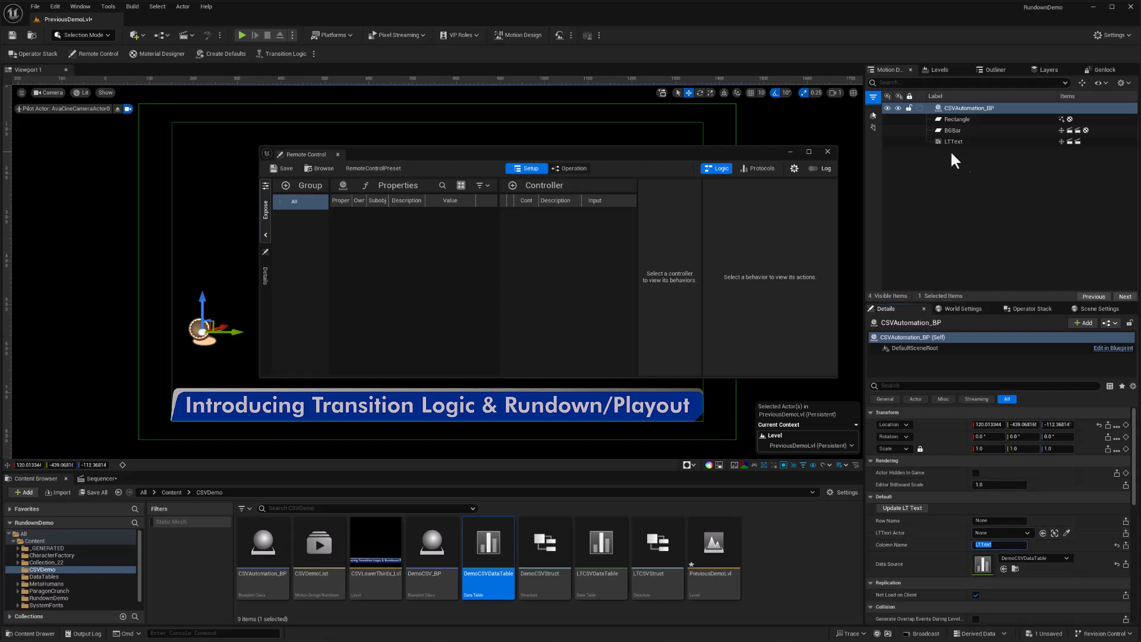
- Set LTText as the LT Text Actor and enter LT1 as the Row Name
{"action": "left_click", "coordinate": [1025, 532]}
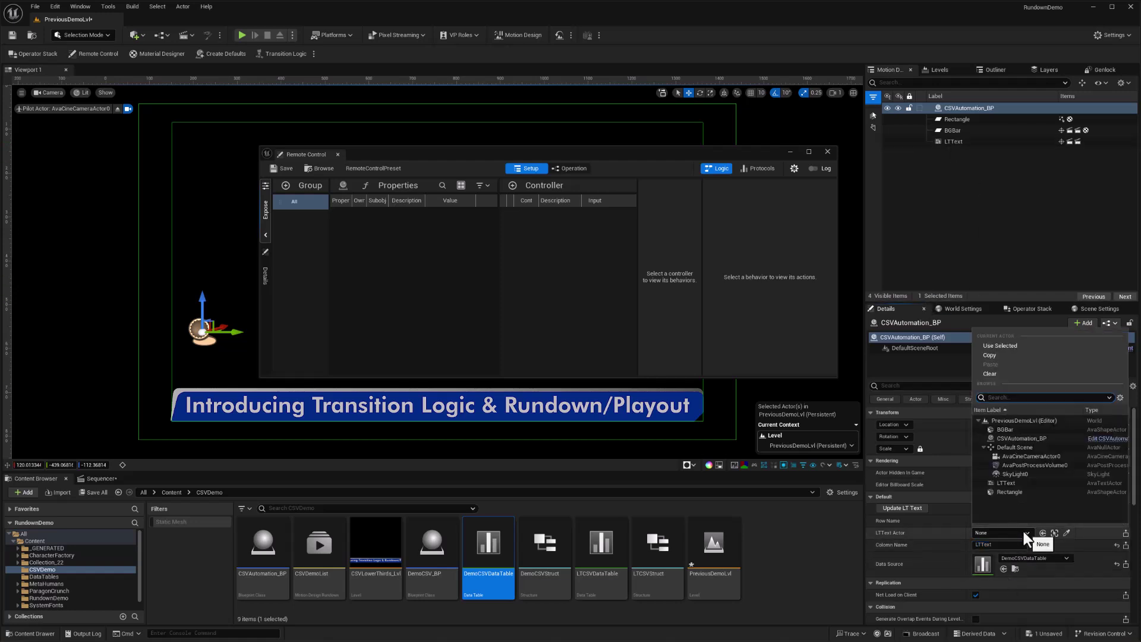
{"action": "left_click", "coordinate": [1007, 483]}
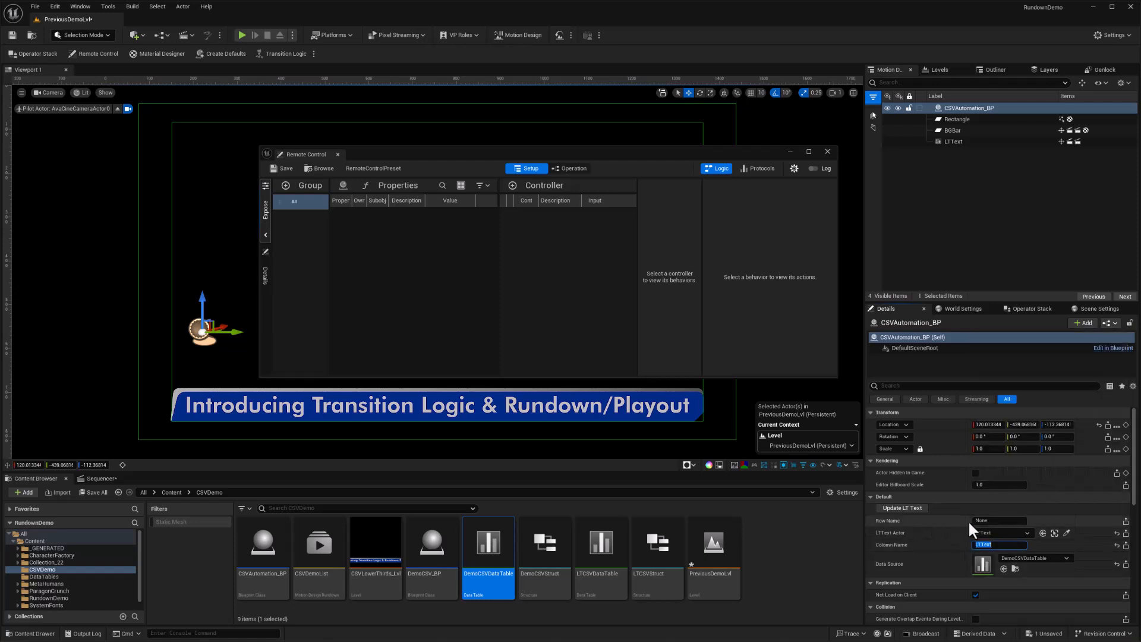
{"action": "left_click", "coordinate": [1008, 521]}
{"action": "type", "text": "LT1"}
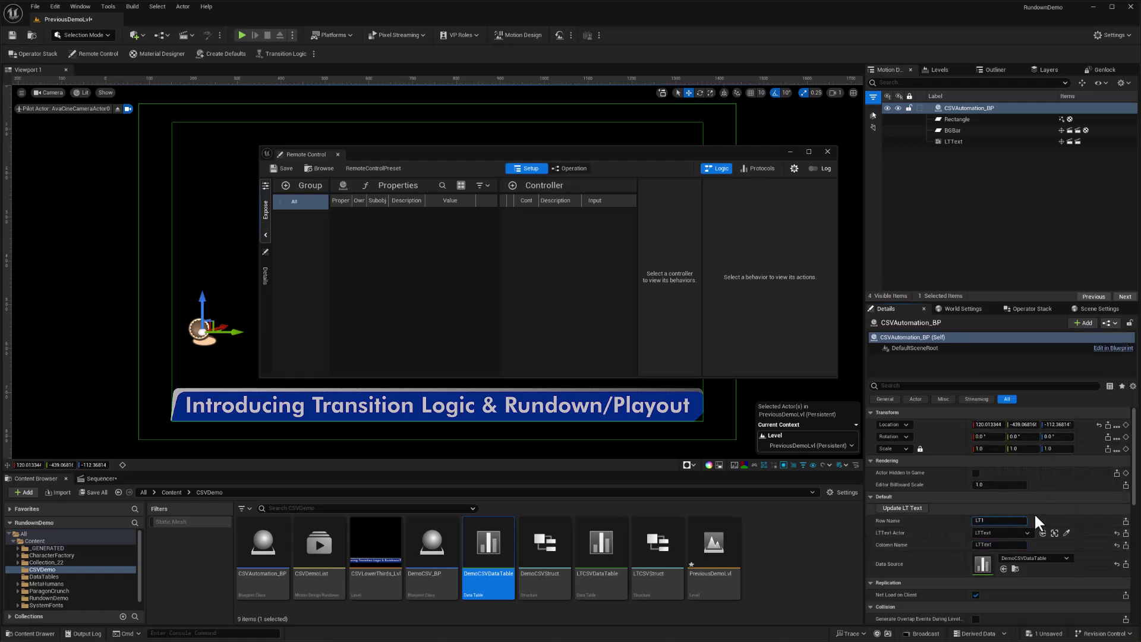
{"action": "key", "text": "Return"}
{"action": "left_click", "coordinate": [806, 577]}
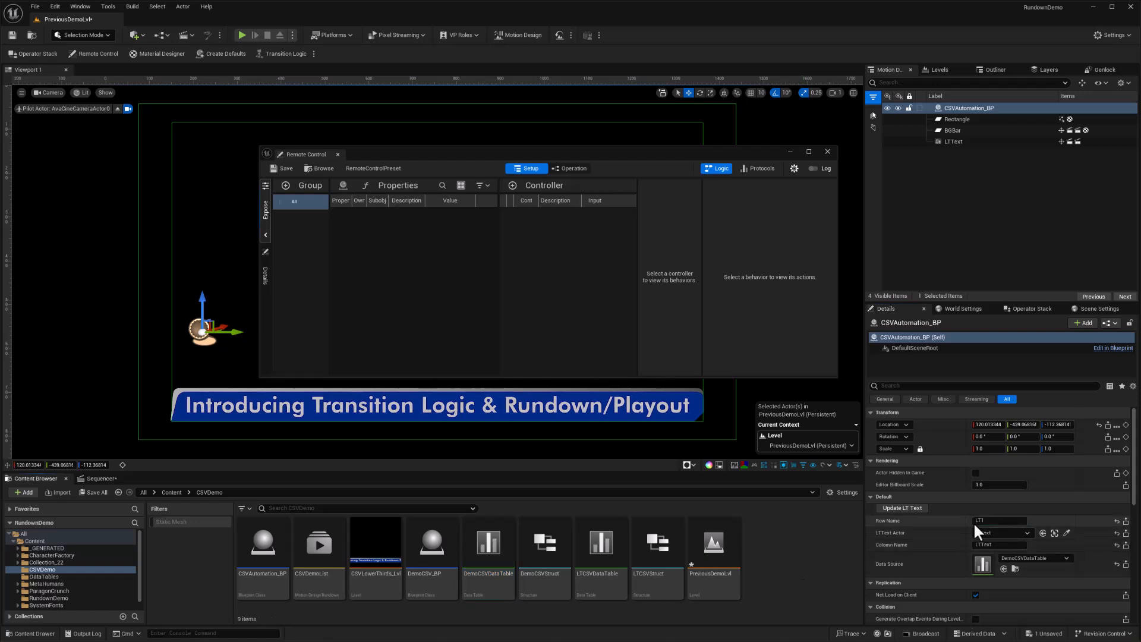
- Save all, confirming PreviousDemoLvl in the Save Content dialog
{"action": "left_click", "coordinate": [95, 493]}
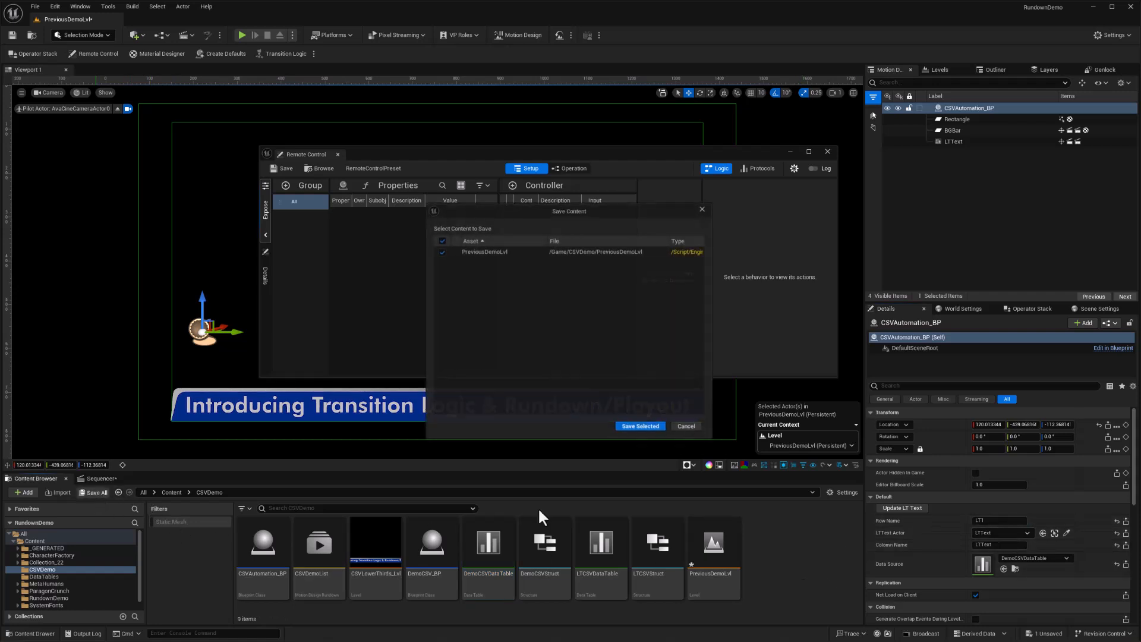
{"action": "left_click", "coordinate": [641, 426]}
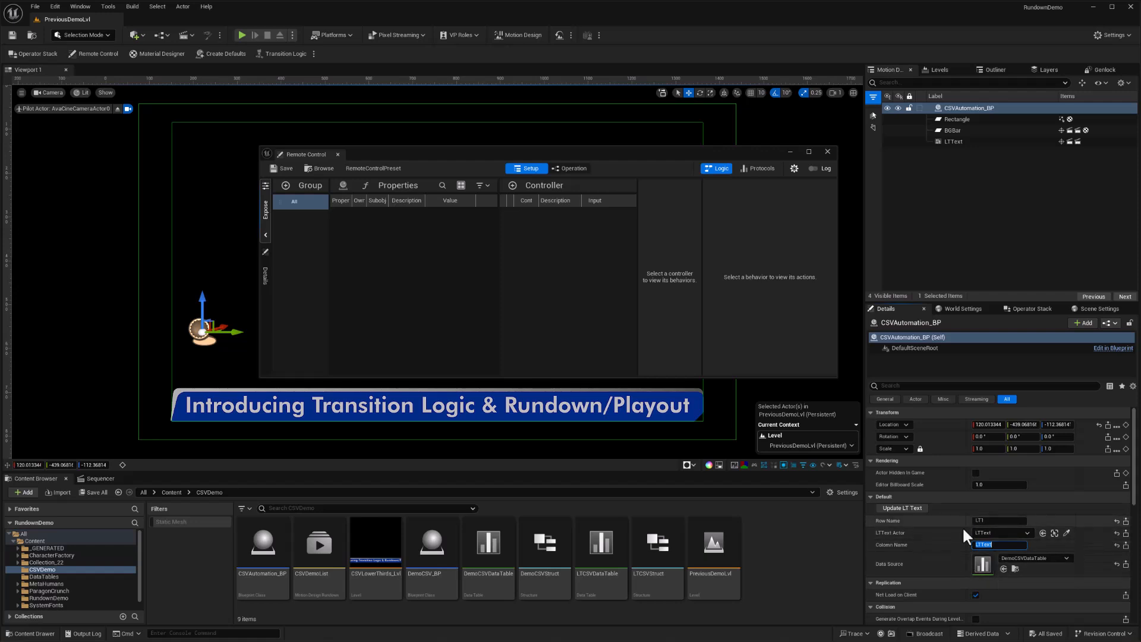
{"action": "double_click", "coordinate": [263, 542]}
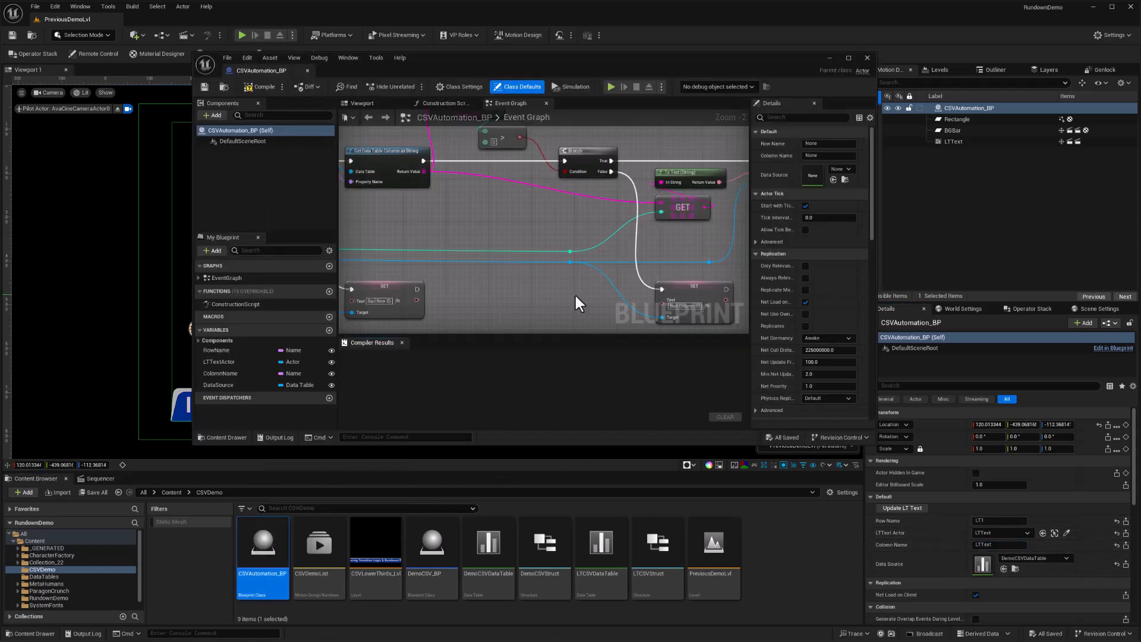
{"action": "scroll", "coordinate": [523, 251], "scroll_direction": "down", "scroll_amount": 4}
{"action": "scroll", "coordinate": [509, 287], "scroll_direction": "up", "scroll_amount": 1}
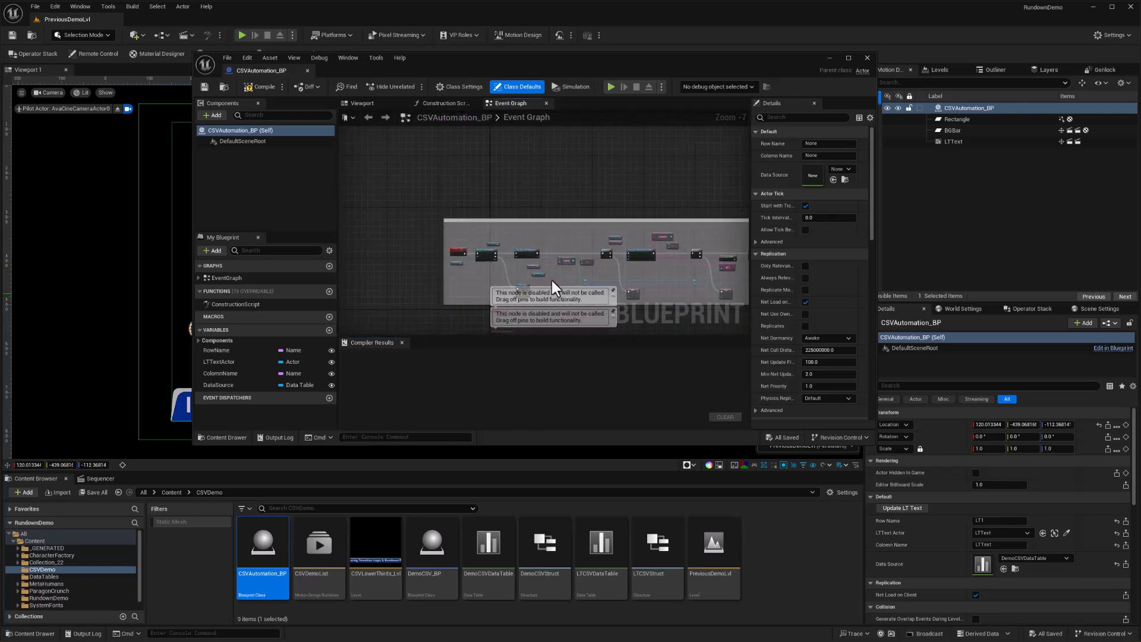
{"action": "scroll", "coordinate": [552, 280], "scroll_direction": "up", "scroll_amount": 1}
{"action": "scroll", "coordinate": [497, 227], "scroll_direction": "up", "scroll_amount": 2}
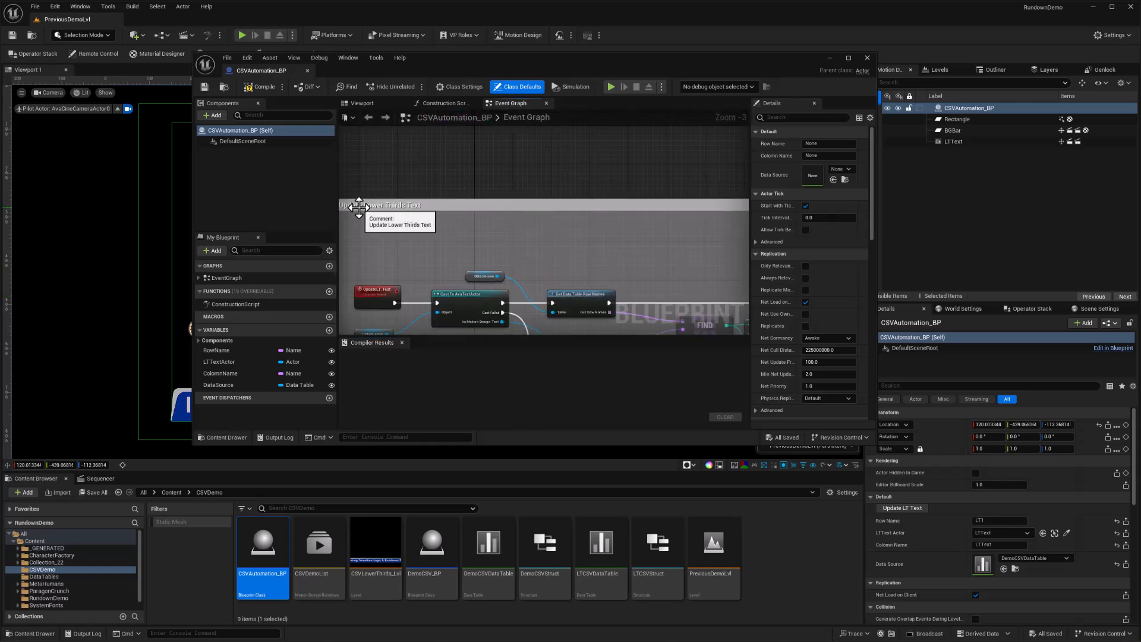
{"action": "right_click_drag", "start_coordinate": [539, 163], "coordinate": [516, 94]}
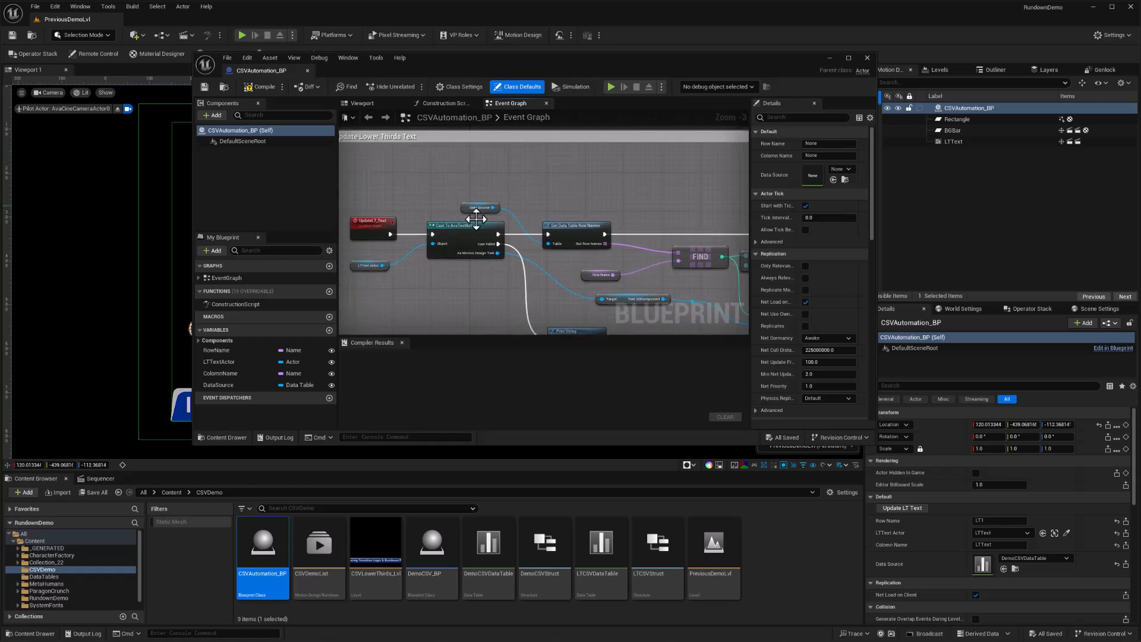
{"action": "scroll", "coordinate": [433, 248], "scroll_direction": "up", "scroll_amount": 1}
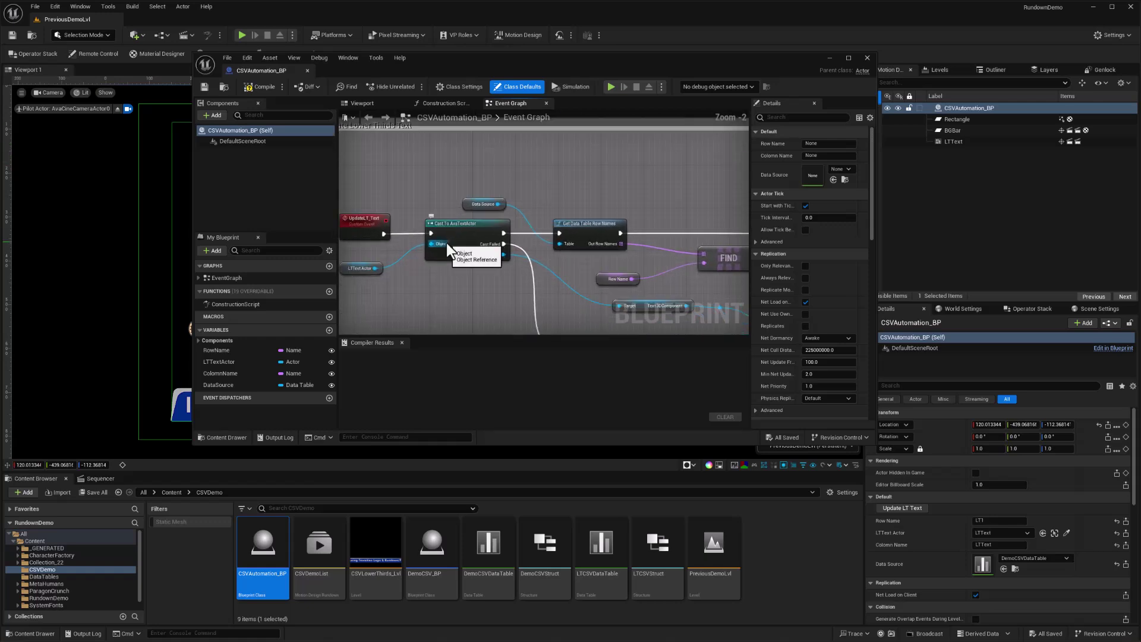
{"action": "left_click", "coordinate": [357, 224]}
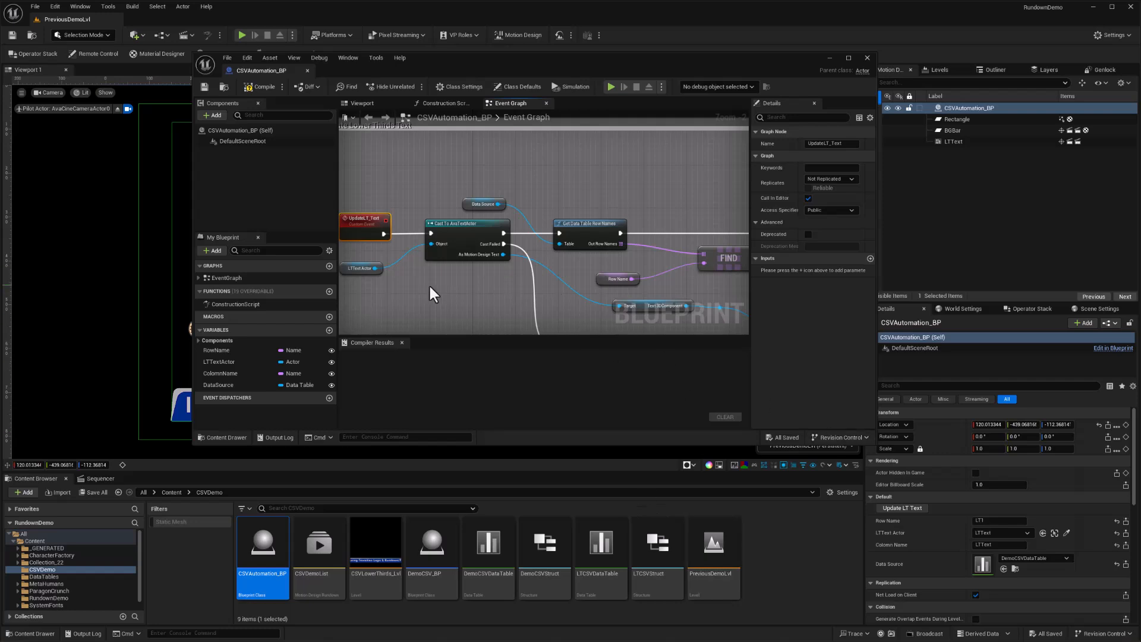
{"action": "left_click", "coordinate": [361, 268]}
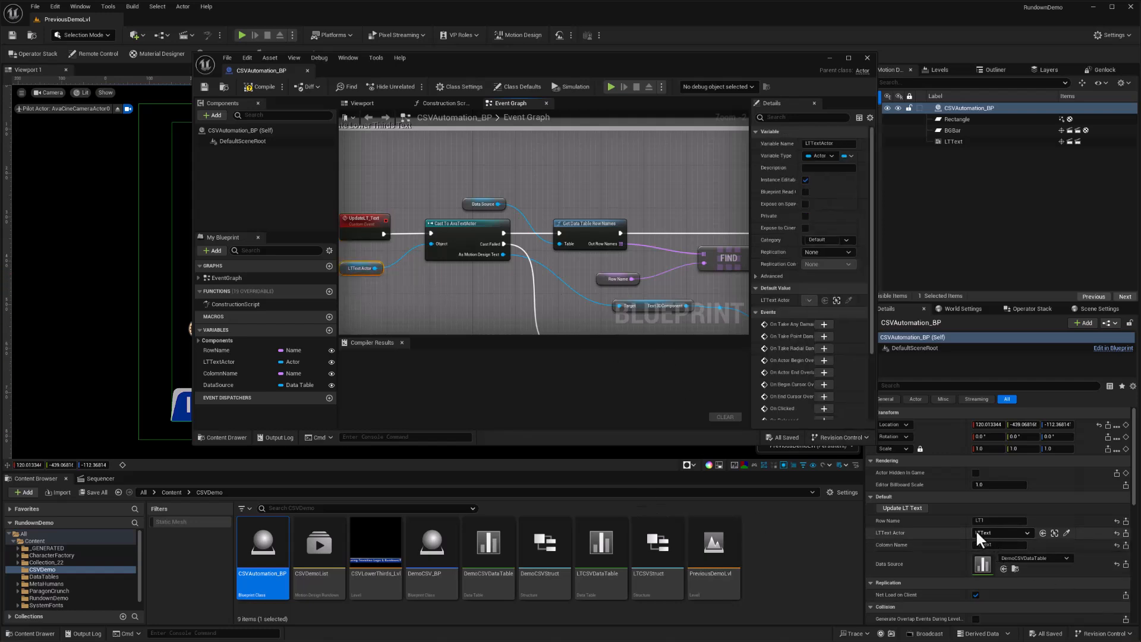
{"action": "left_click", "coordinate": [453, 234]}
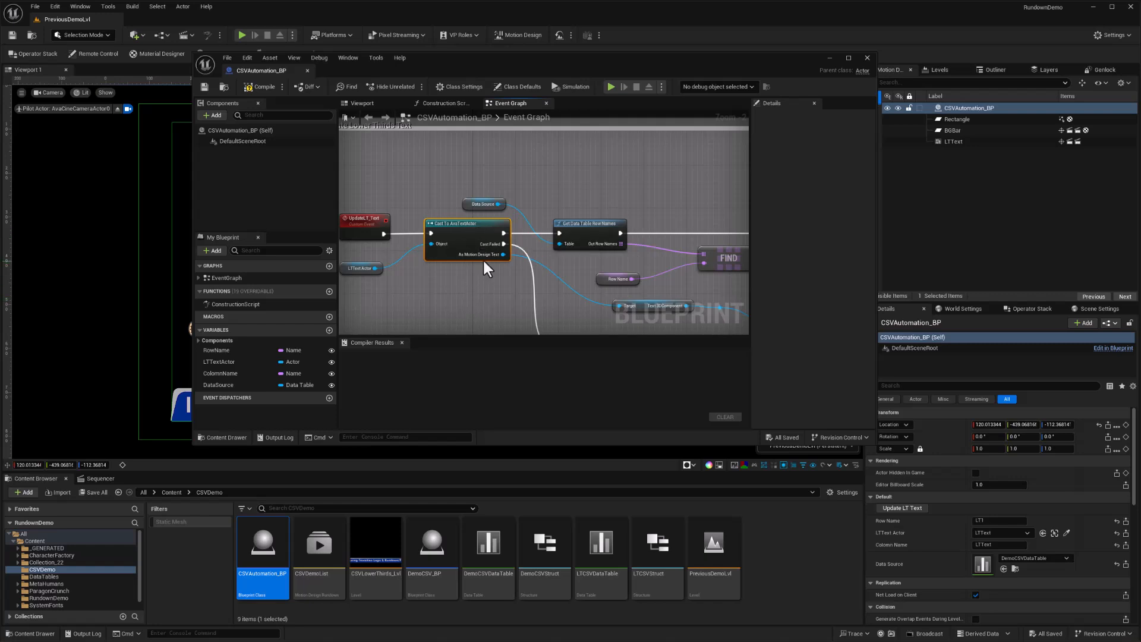
{"action": "right_click_drag", "start_coordinate": [570, 176], "coordinate": [550, 116]}
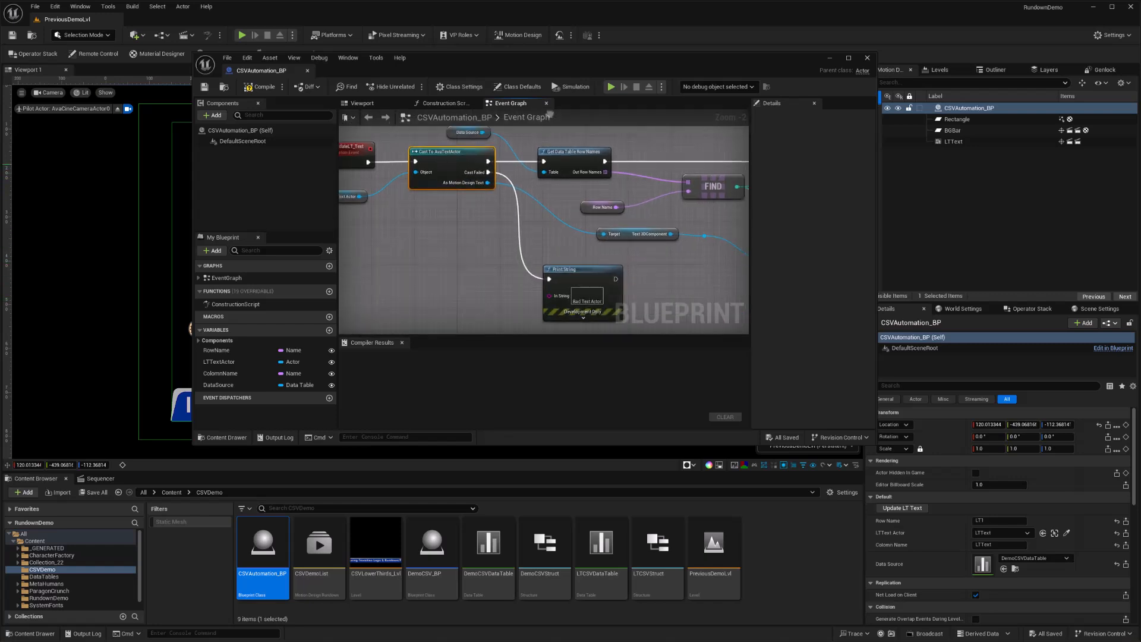
{"action": "right_click_drag", "start_coordinate": [474, 243], "coordinate": [463, 277]}
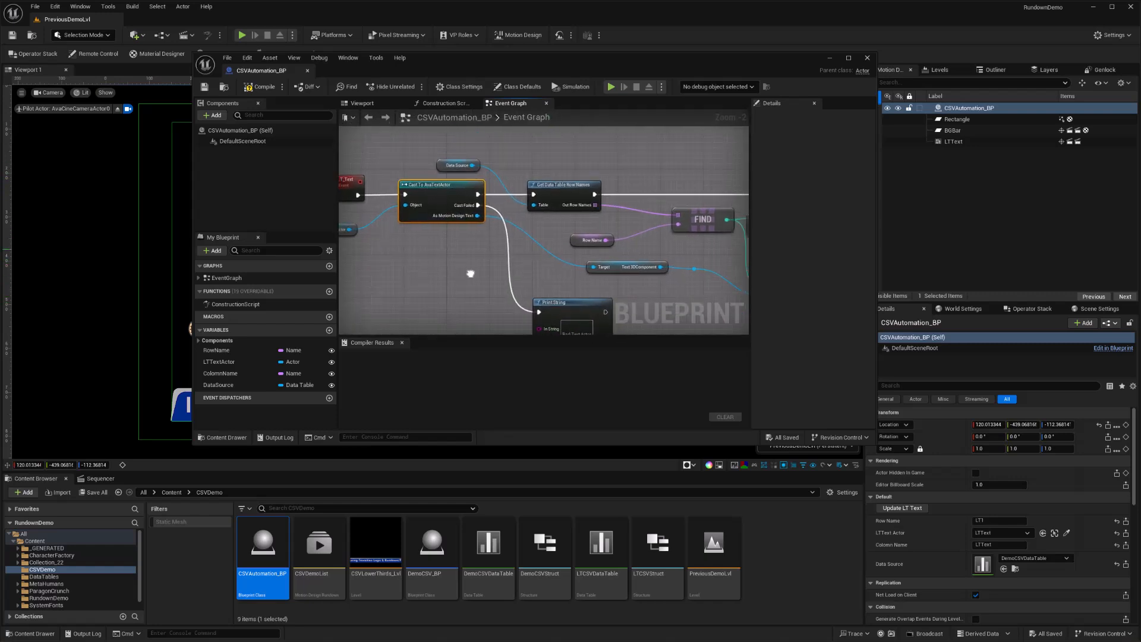
{"action": "left_click", "coordinate": [559, 193]}
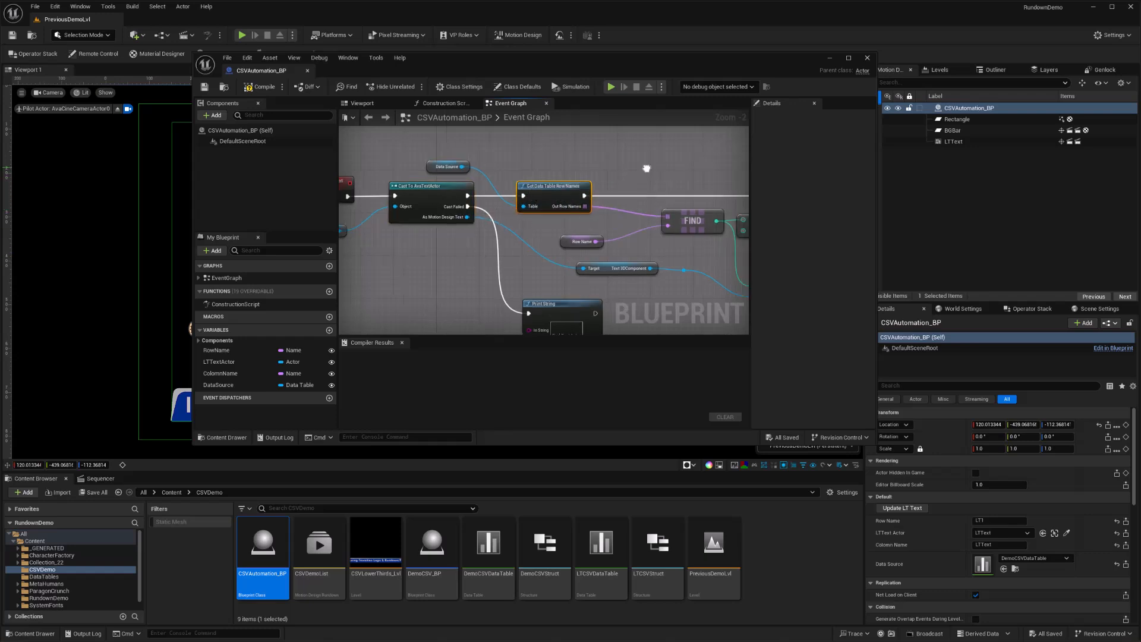
{"action": "right_click_drag", "start_coordinate": [639, 187], "coordinate": [571, 166]}
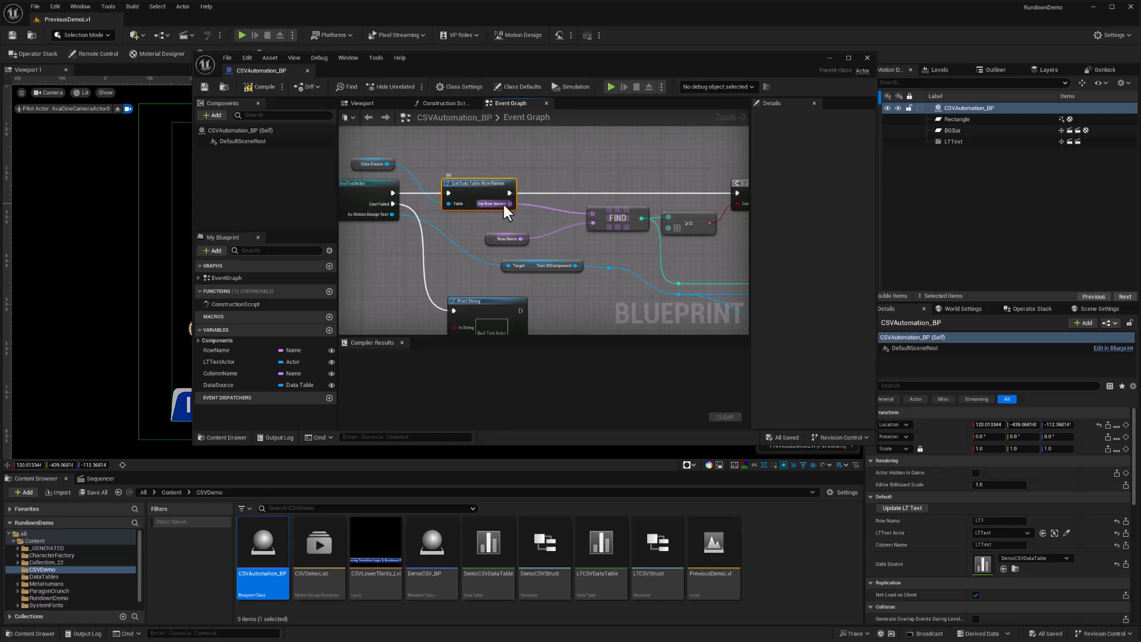
- Review the Event Graph from DataSource through the row/column lookups, branches and SET nodes back to UpdateLT_Text
{"action": "left_click", "coordinate": [365, 165]}
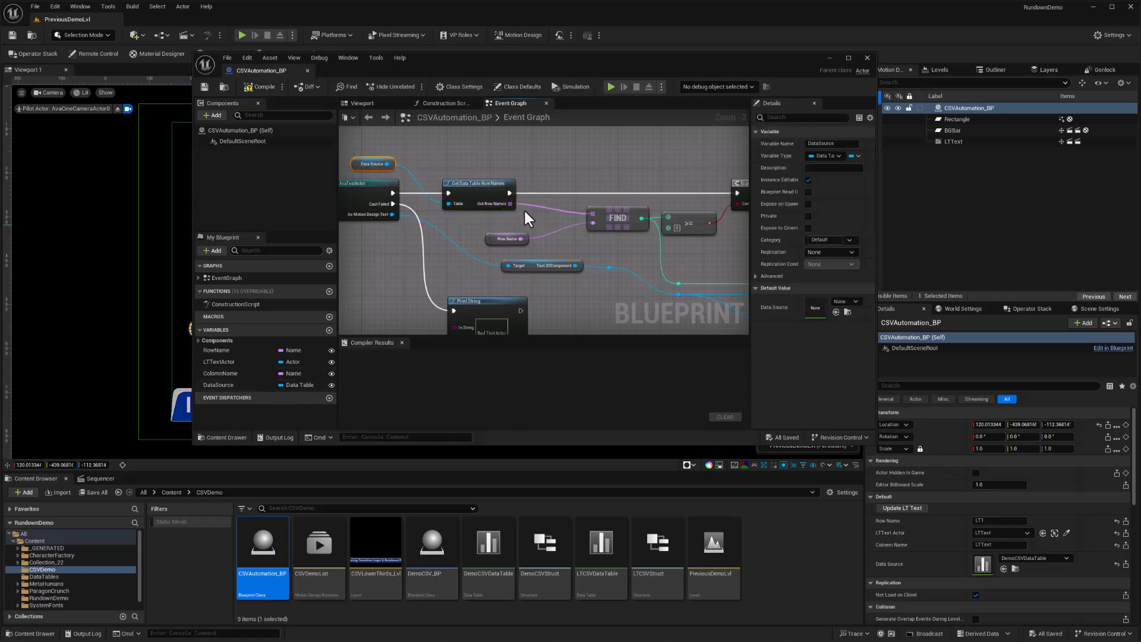
{"action": "right_click_drag", "start_coordinate": [525, 212], "coordinate": [494, 211]}
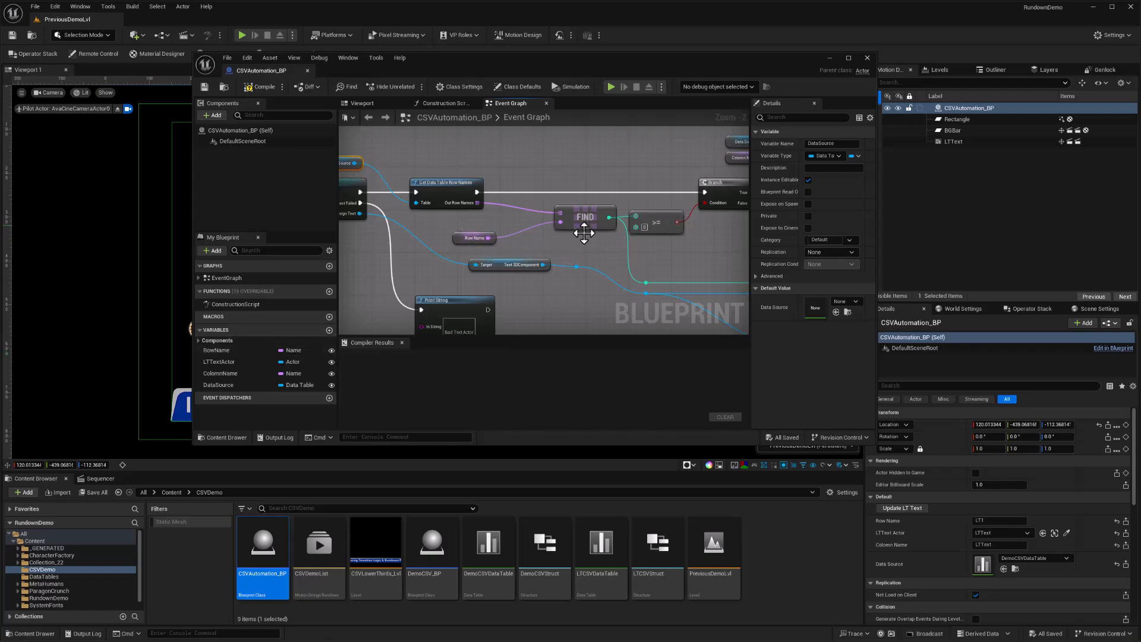
{"action": "right_click_drag", "start_coordinate": [590, 239], "coordinate": [567, 250]}
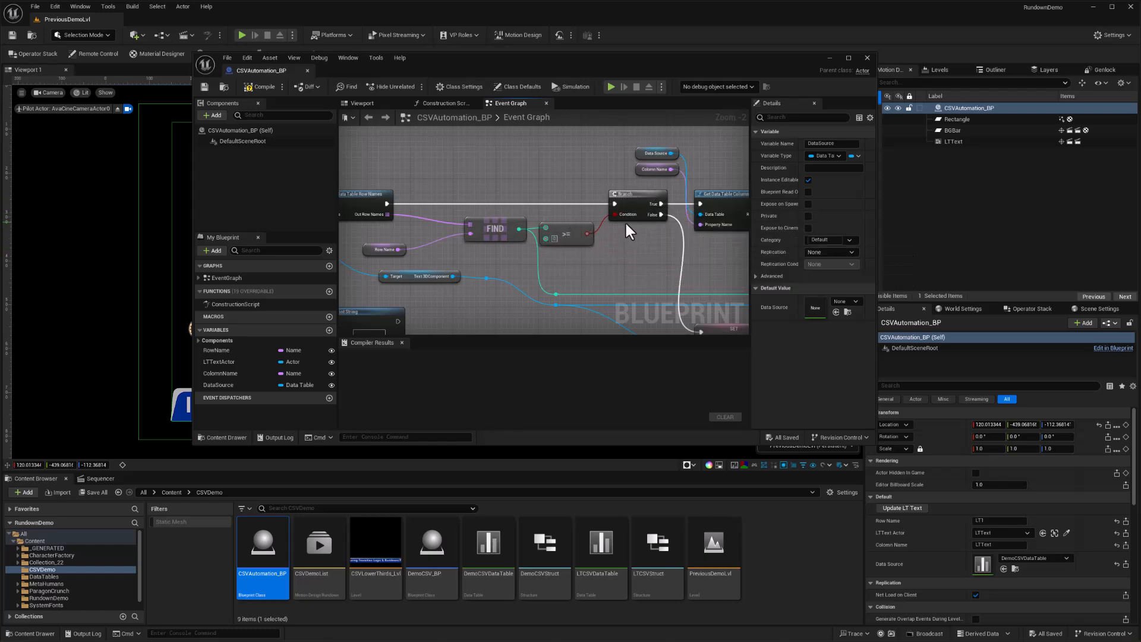
{"action": "right_click_drag", "start_coordinate": [710, 251], "coordinate": [646, 245]}
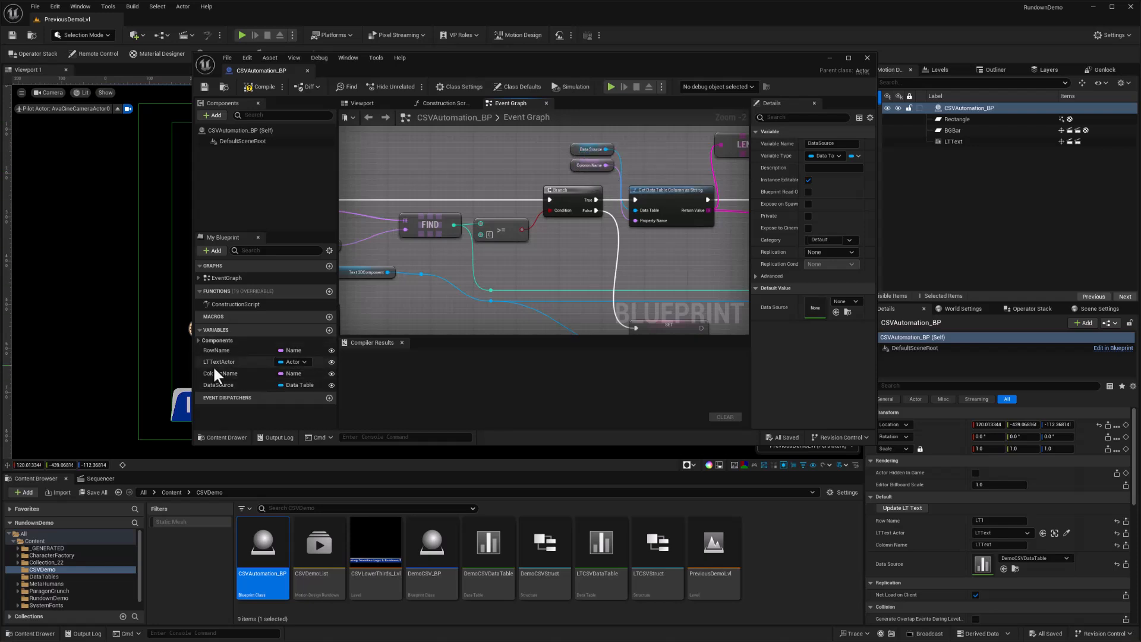
{"action": "right_click_drag", "start_coordinate": [680, 249], "coordinate": [616, 235]}
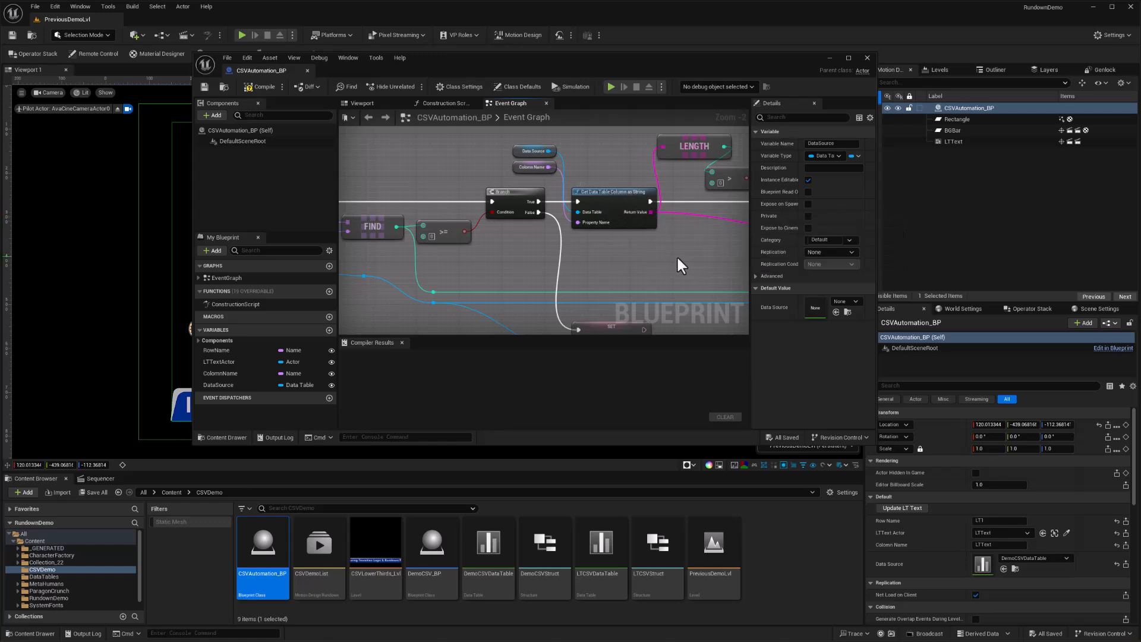
{"action": "right_click_drag", "start_coordinate": [677, 255], "coordinate": [563, 186]}
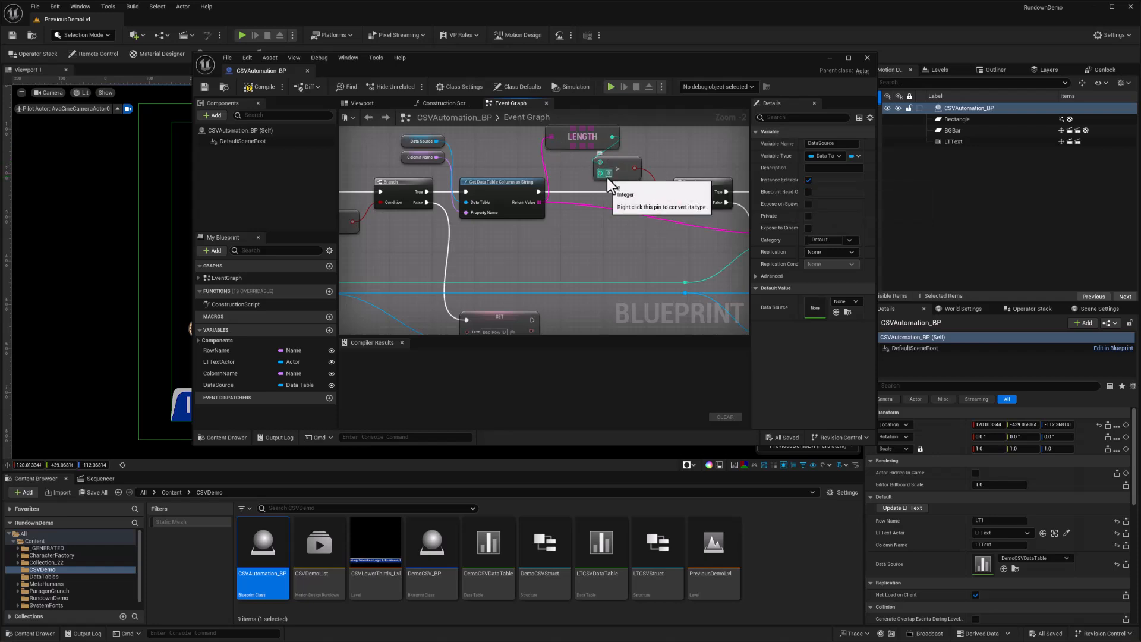
{"action": "mouse_move", "coordinate": [674, 193]}
{"action": "right_mouse_down"}
{"action": "mouse_move", "coordinate": [636, 253]}
{"action": "mouse_move", "coordinate": [653, 202]}
{"action": "right_mouse_up"}
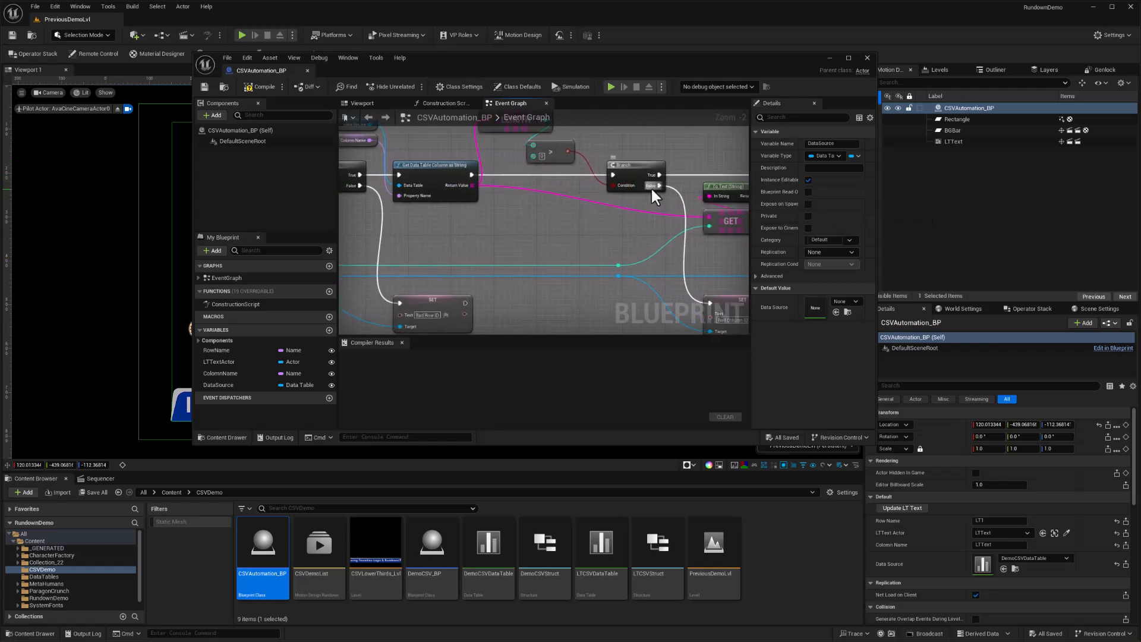
{"action": "right_click_drag", "start_coordinate": [615, 276], "coordinate": [618, 250]}
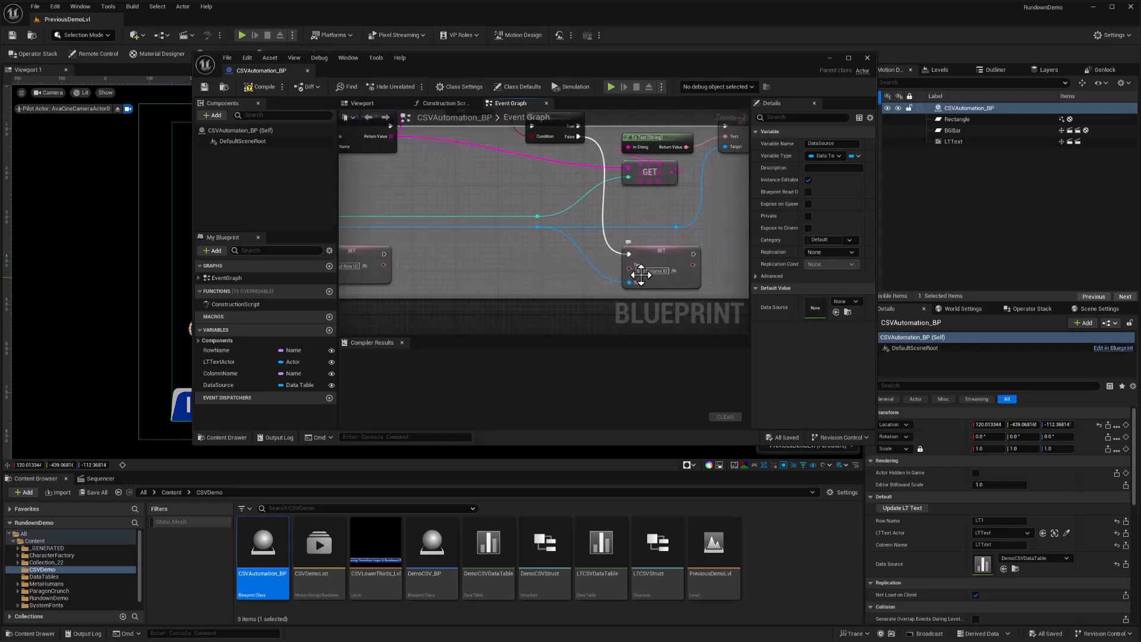
{"action": "right_click_drag", "start_coordinate": [621, 287], "coordinate": [535, 276]}
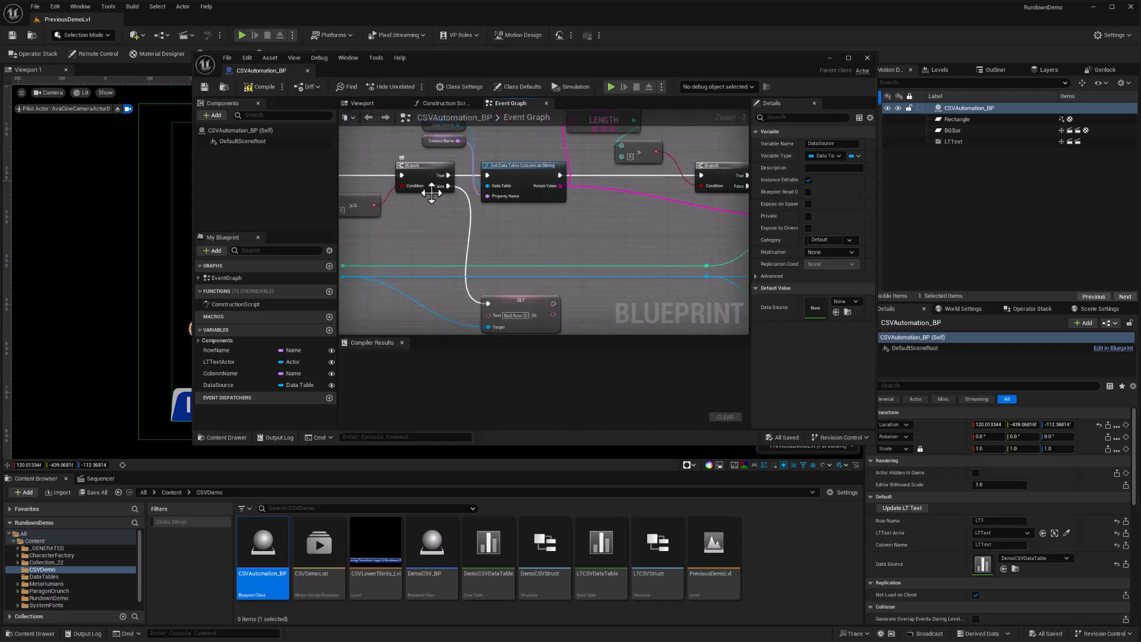
{"action": "mouse_move", "coordinate": [409, 178]}
{"action": "right_mouse_down"}
{"action": "mouse_move", "coordinate": [385, 190]}
{"action": "mouse_move", "coordinate": [401, 226]}
{"action": "right_mouse_up"}
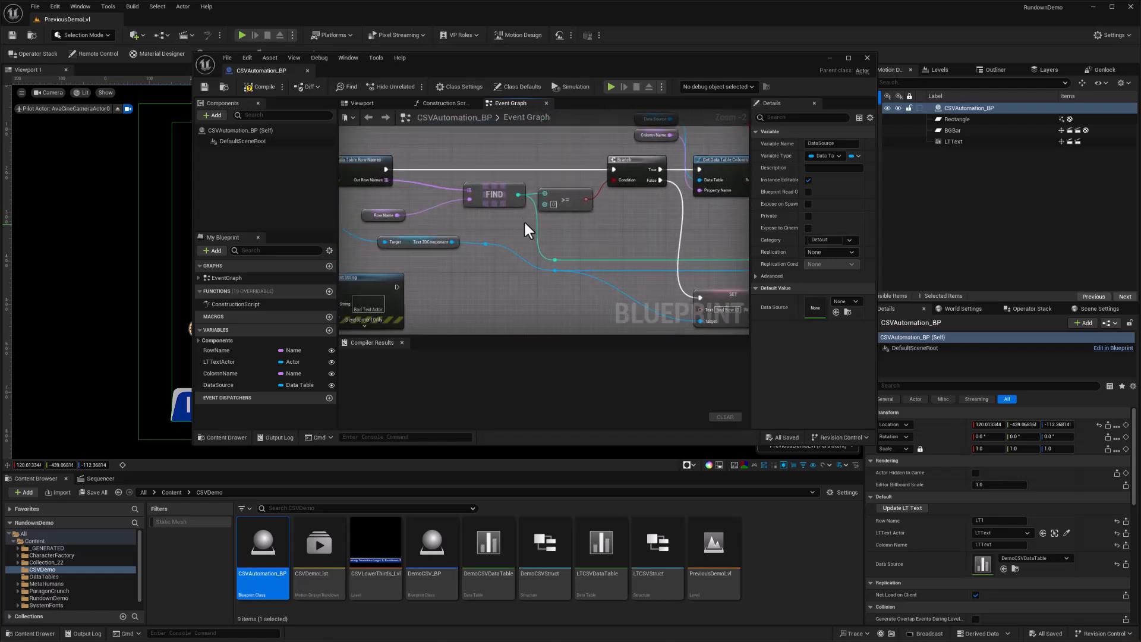
{"action": "right_click_drag", "start_coordinate": [516, 230], "coordinate": [433, 179]}
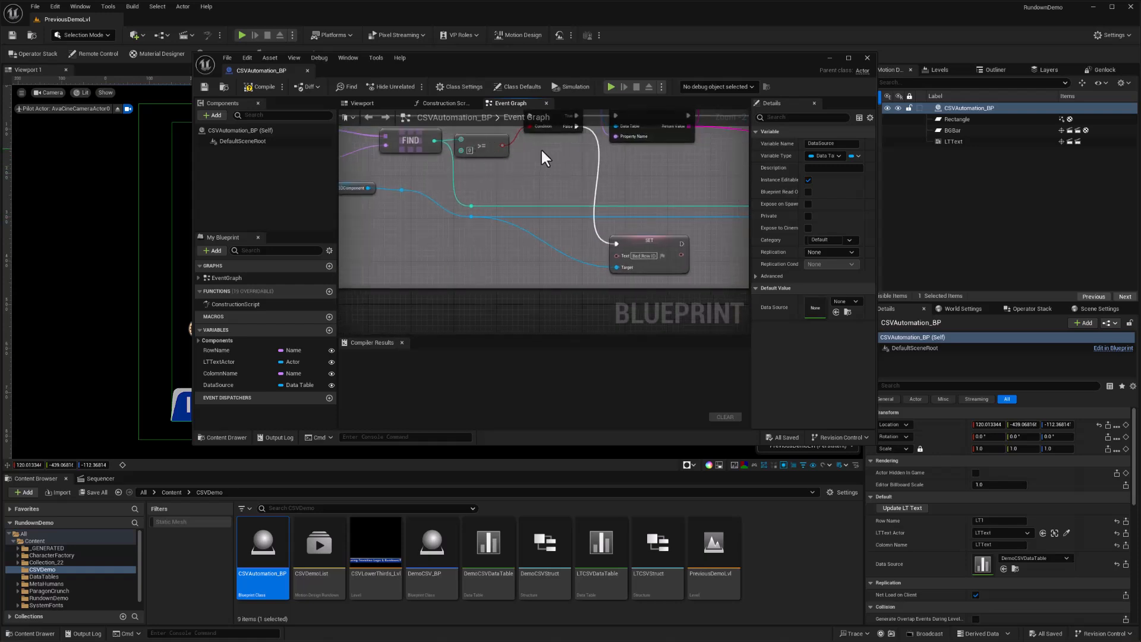
{"action": "right_click_drag", "start_coordinate": [541, 152], "coordinate": [525, 181]}
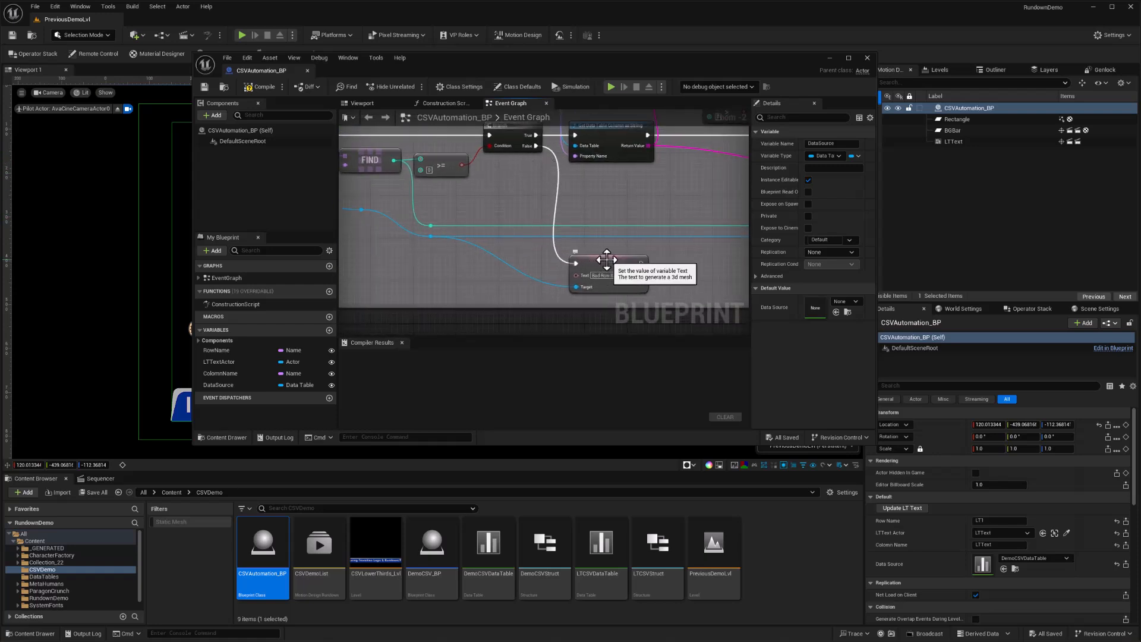
{"action": "mouse_move", "coordinate": [592, 281]}
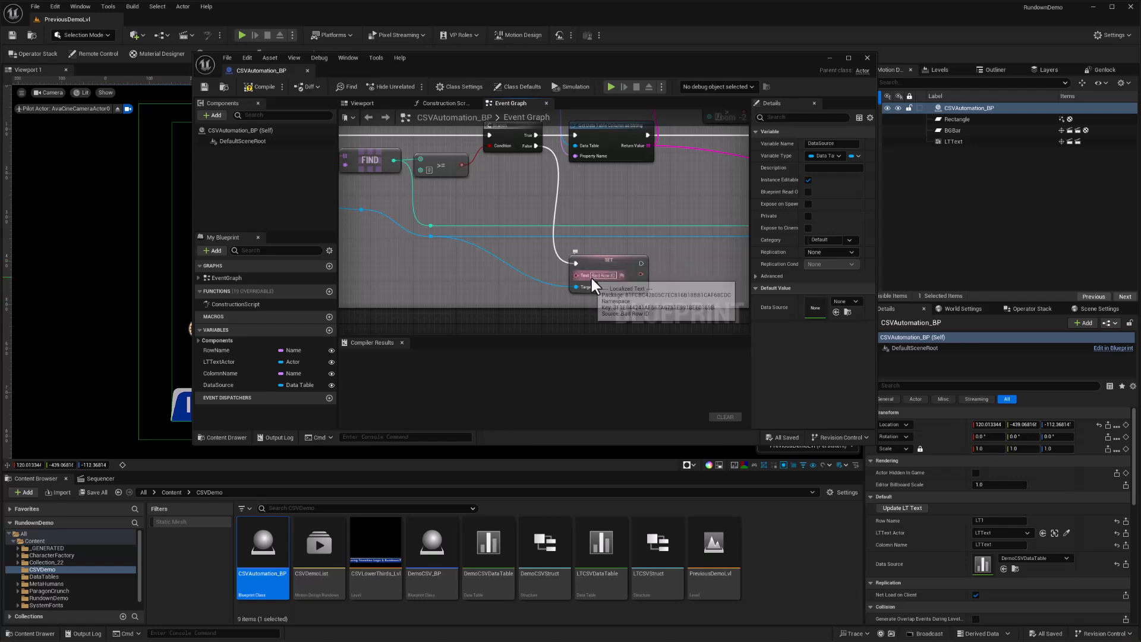
{"action": "right_click_drag", "start_coordinate": [589, 281], "coordinate": [674, 287]}
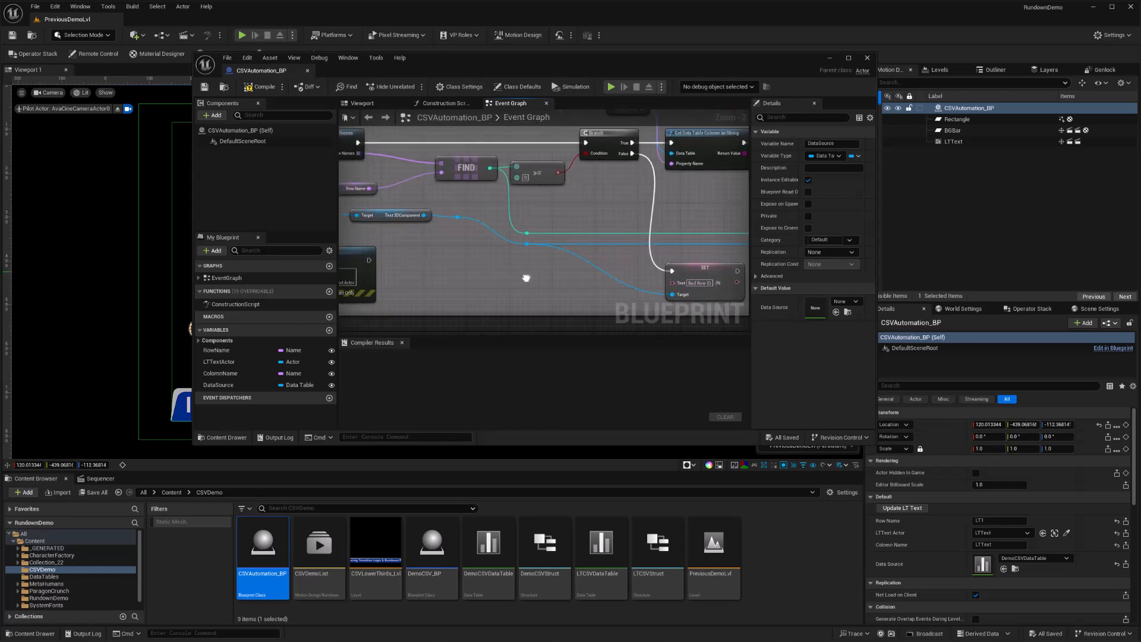
{"action": "right_click_drag", "start_coordinate": [470, 284], "coordinate": [668, 285]}
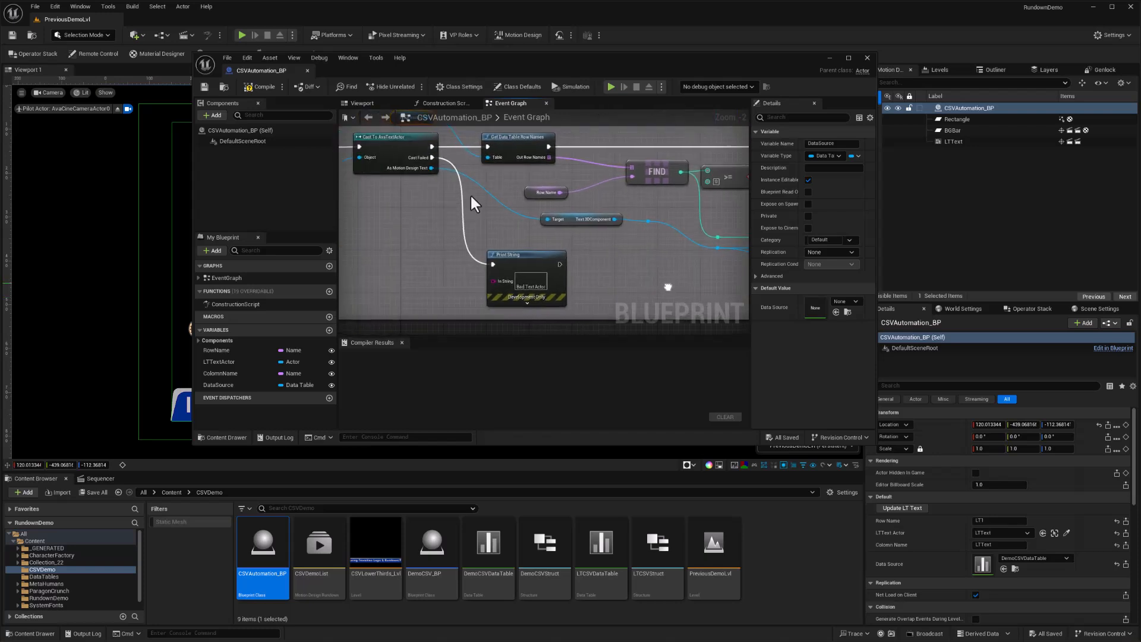
{"action": "right_click_drag", "start_coordinate": [396, 205], "coordinate": [436, 196]}
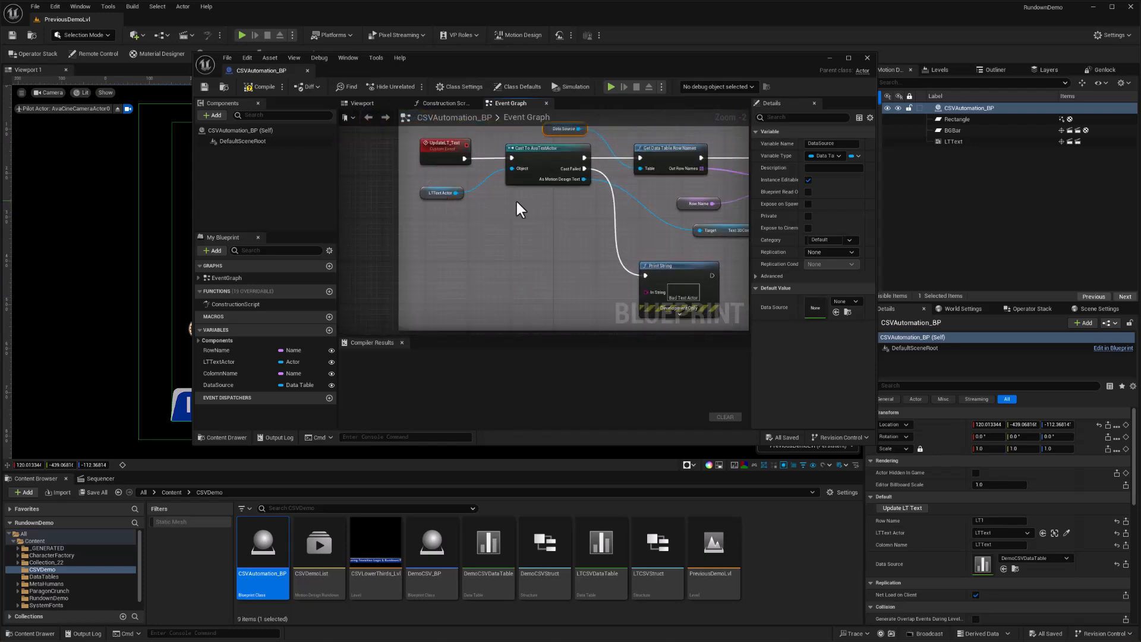
{"action": "right_click_drag", "start_coordinate": [580, 215], "coordinate": [488, 200]}
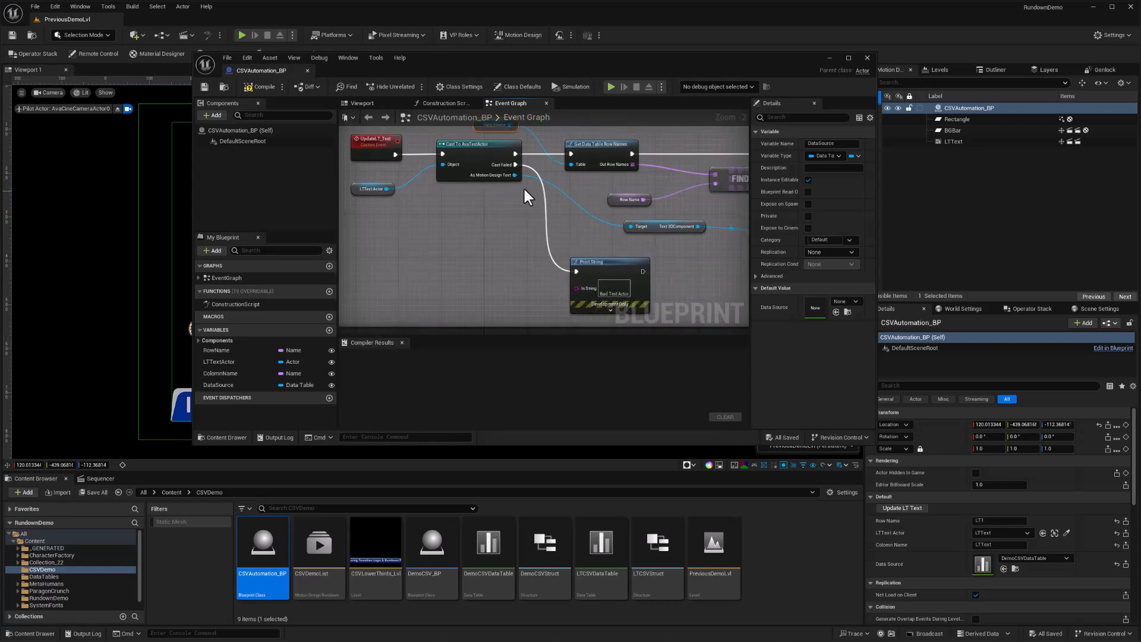
- Inspect the Text3DComponent getter, pull a connection from it to search nodes, then cancel it
{"action": "left_click", "coordinate": [670, 229]}
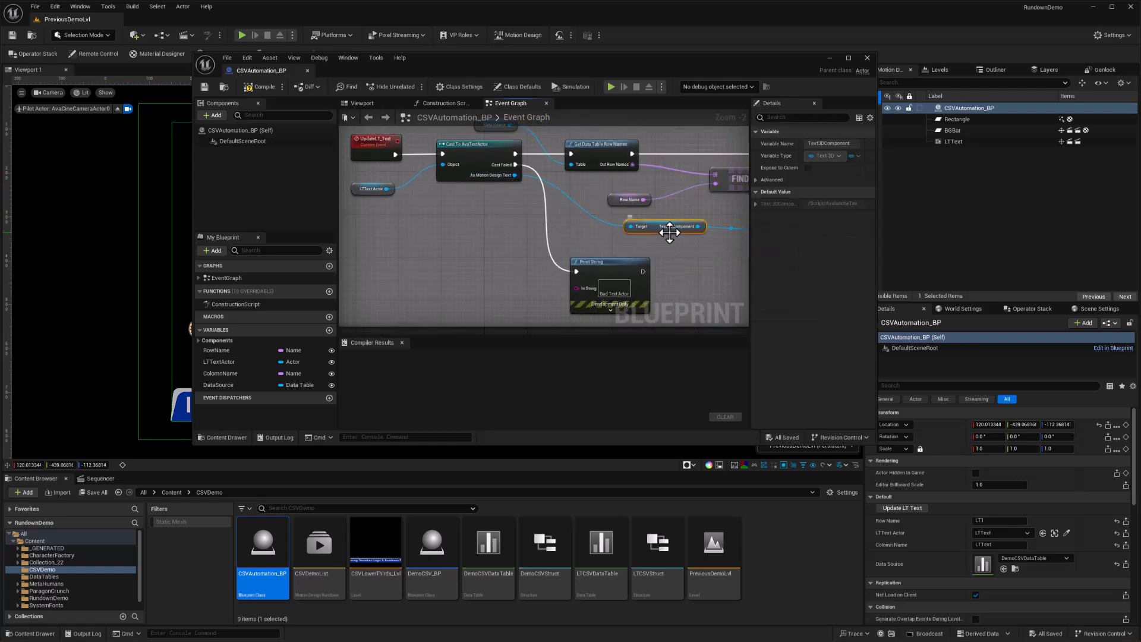
{"action": "left_click", "coordinate": [955, 142]}
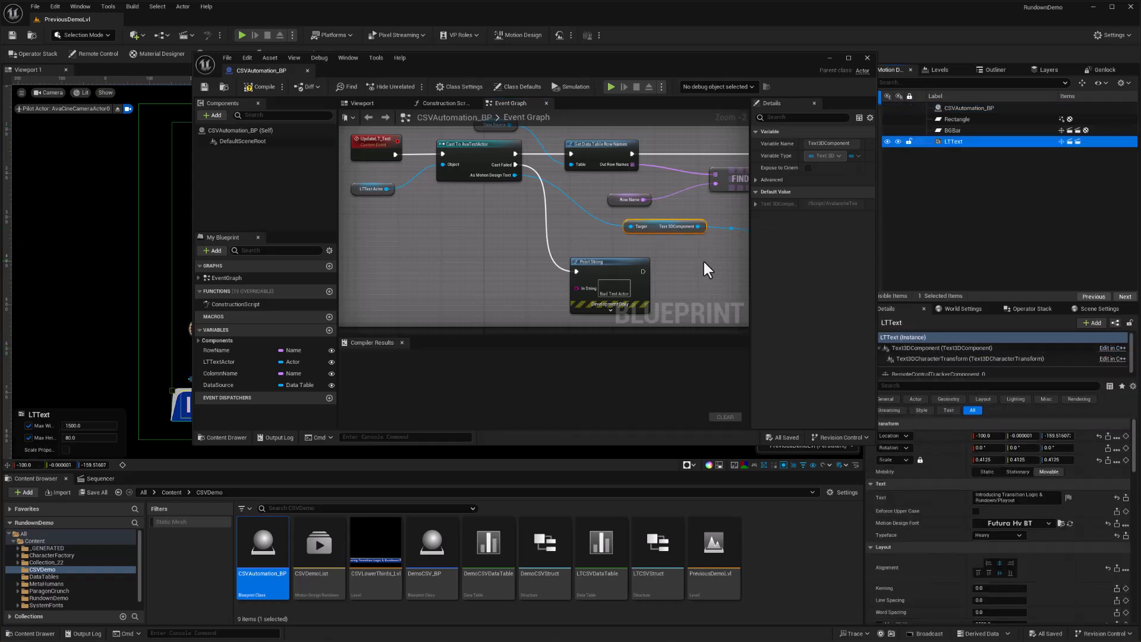
{"action": "mouse_move", "coordinate": [704, 261]}
{"action": "right_mouse_down"}
{"action": "mouse_move", "coordinate": [452, 233]}
{"action": "mouse_move", "coordinate": [410, 216]}
{"action": "right_mouse_up"}
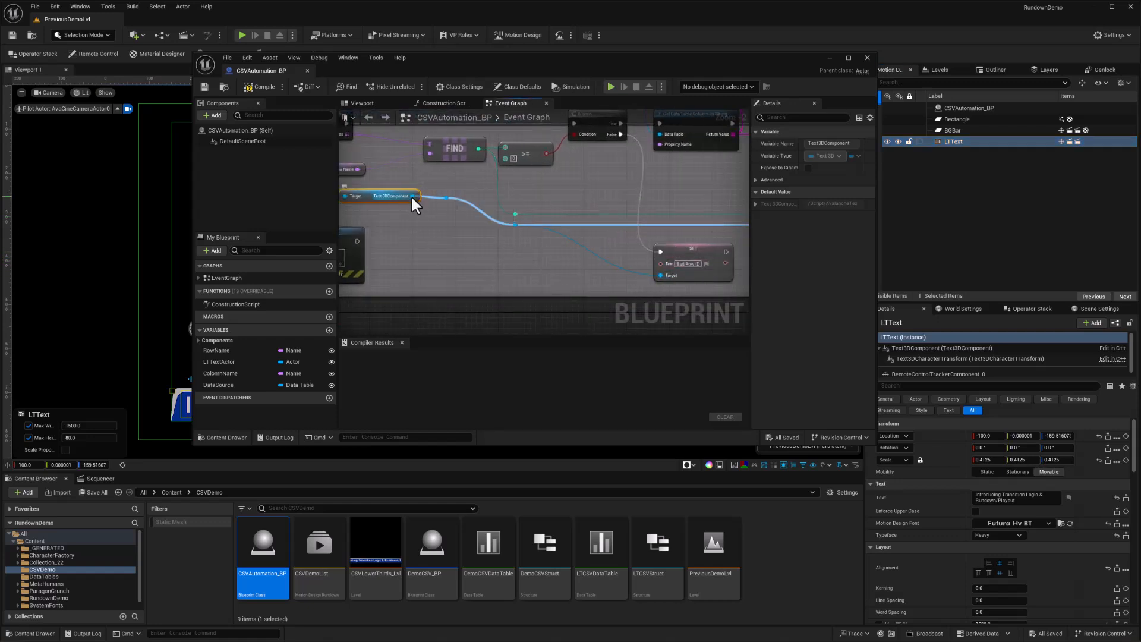
{"action": "left_click_drag", "start_coordinate": [412, 196], "coordinate": [476, 268]}
{"action": "type", "text": "S"}
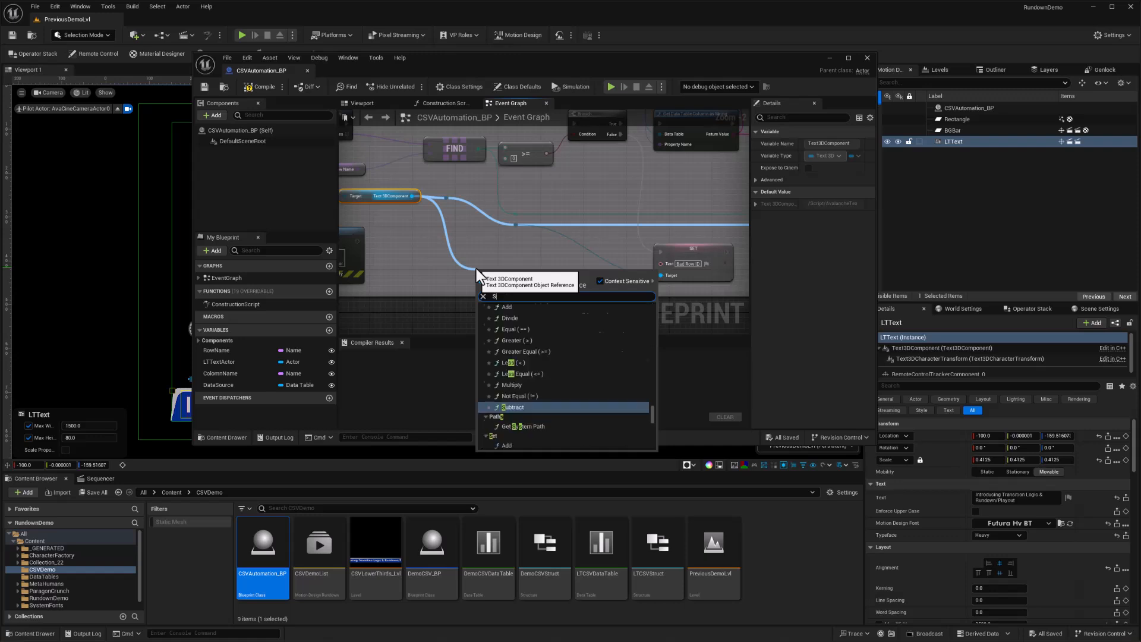
{"action": "type", "text": "et tte"}
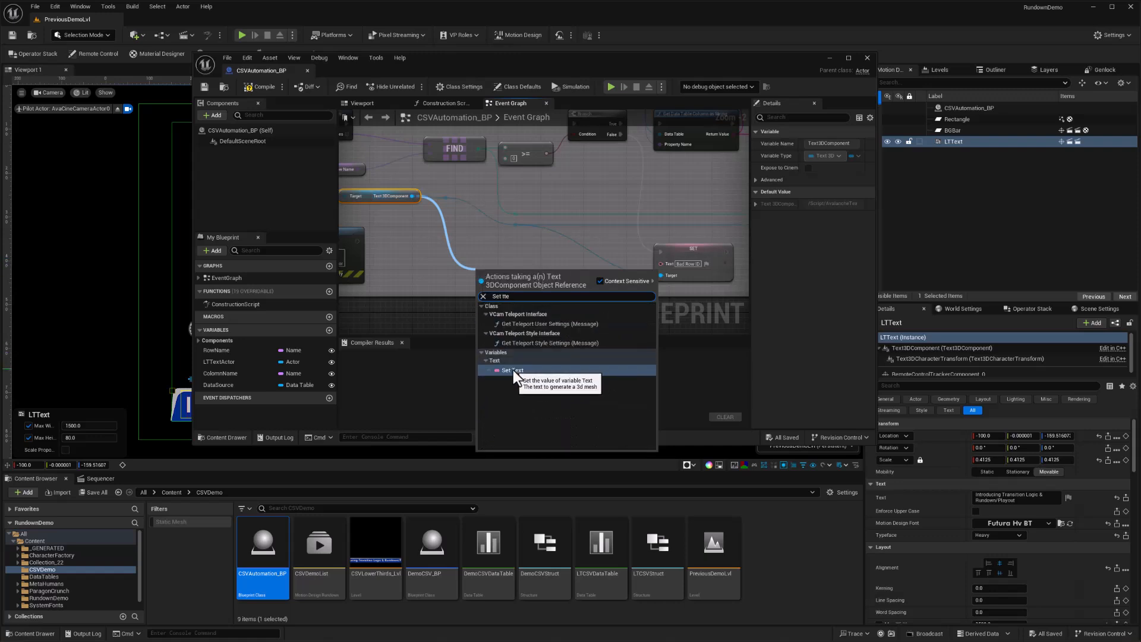
{"action": "left_click", "coordinate": [447, 254]}
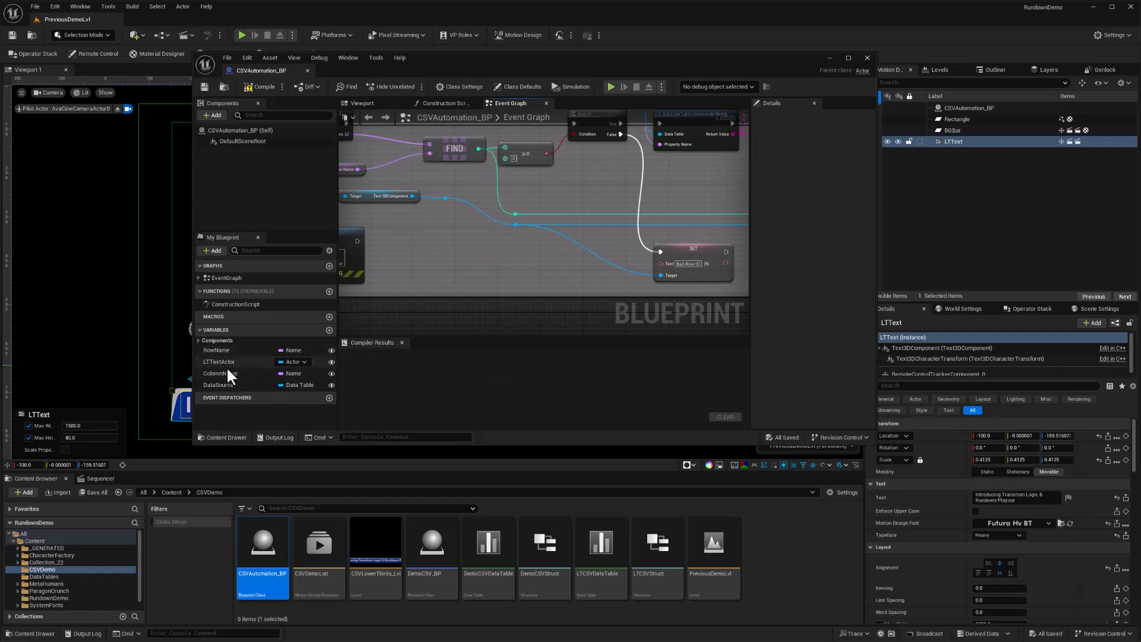
{"action": "scroll", "coordinate": [492, 274], "scroll_direction": "down", "scroll_amount": 3}
{"action": "scroll", "coordinate": [536, 281], "scroll_direction": "down", "scroll_amount": 2}
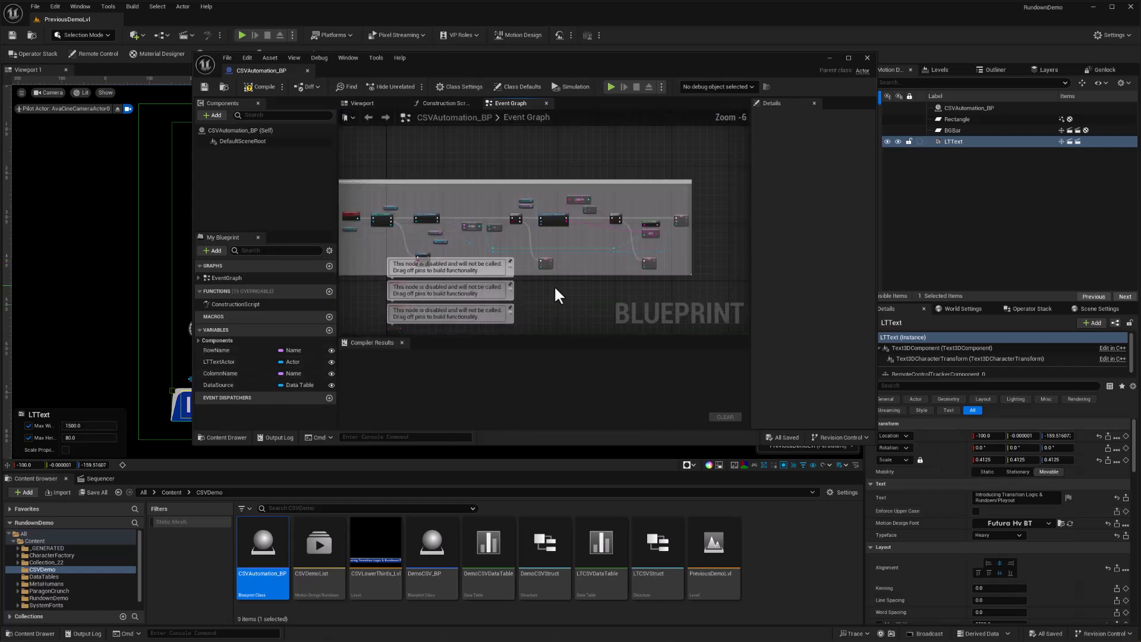
{"action": "scroll", "coordinate": [556, 287], "scroll_direction": "up", "scroll_amount": 1}
{"action": "right_click_drag", "start_coordinate": [523, 297], "coordinate": [612, 298]}
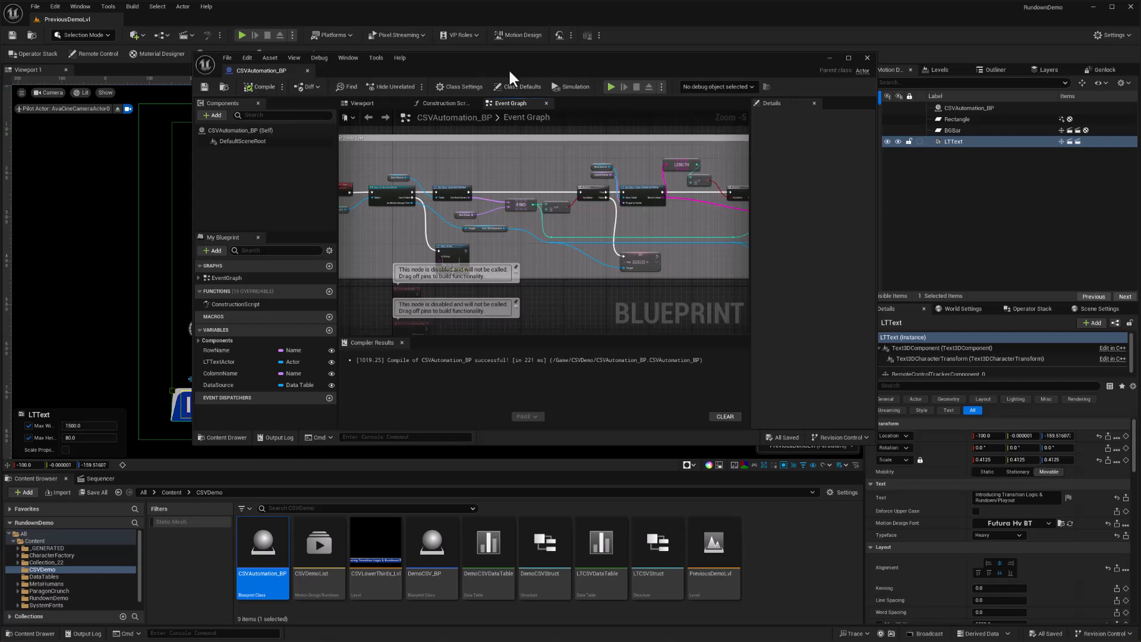
- Select CSVAutomation_BP in the Outliner and run Update LT Text so the banner reads List A - Text 1
{"action": "left_click", "coordinate": [862, 56]}
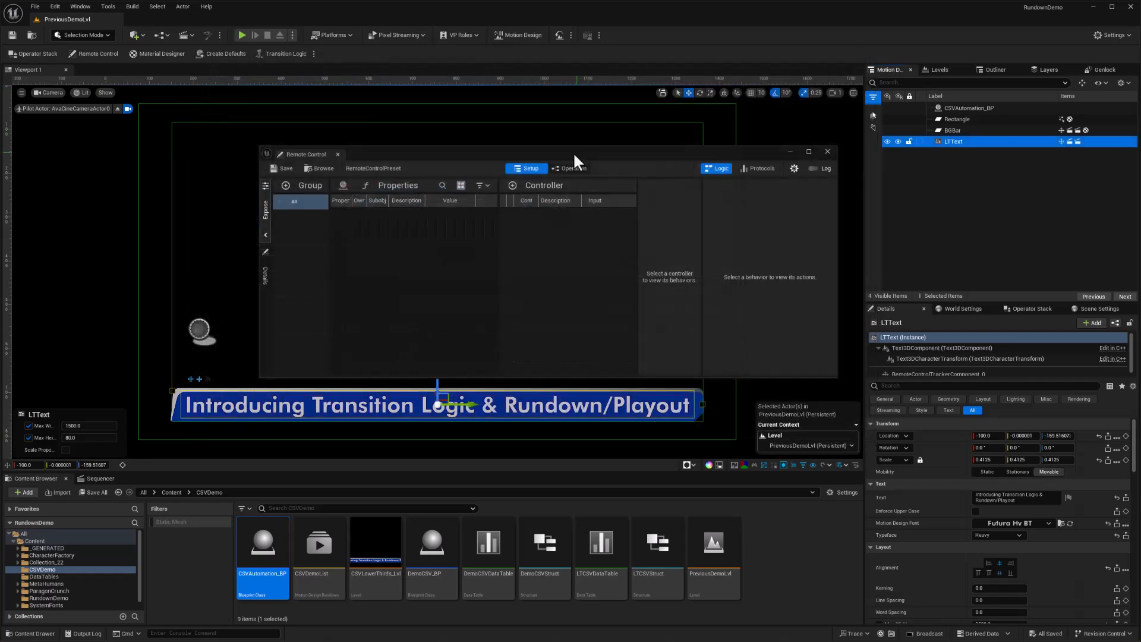
{"action": "left_click_drag", "start_coordinate": [575, 157], "coordinate": [1140, 175]}
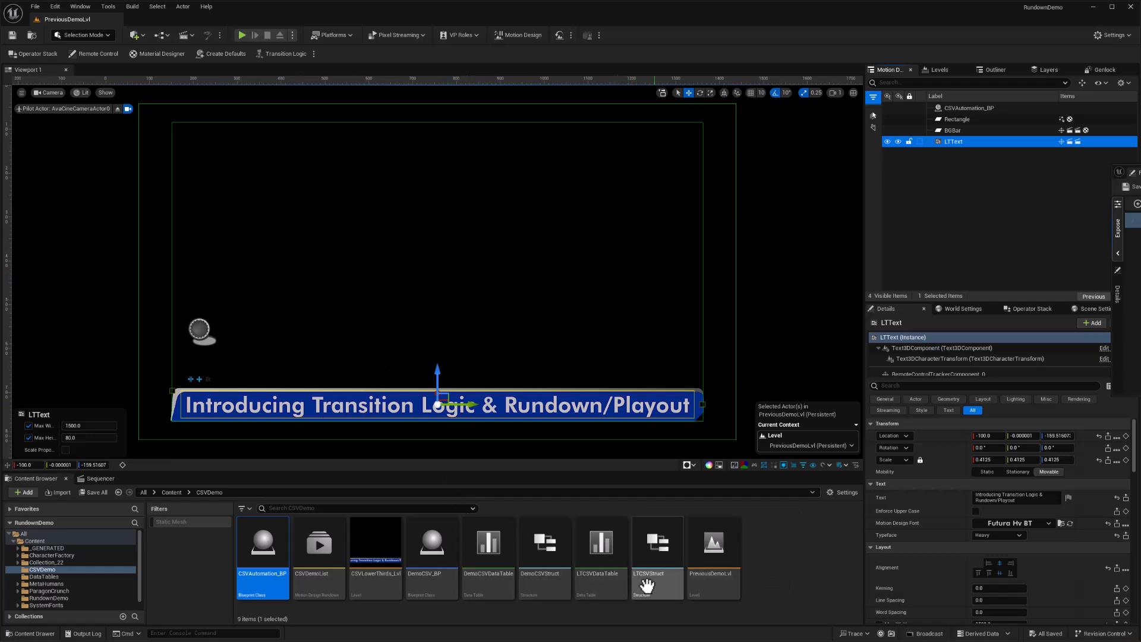
{"action": "left_click", "coordinate": [199, 333]}
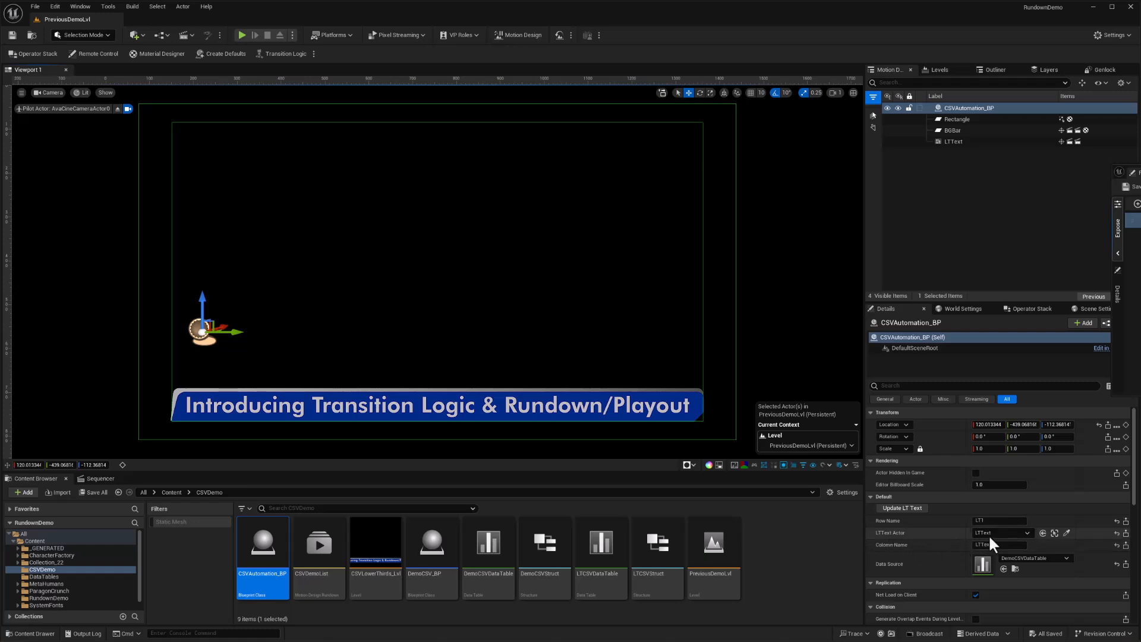
{"action": "left_click", "coordinate": [898, 509]}
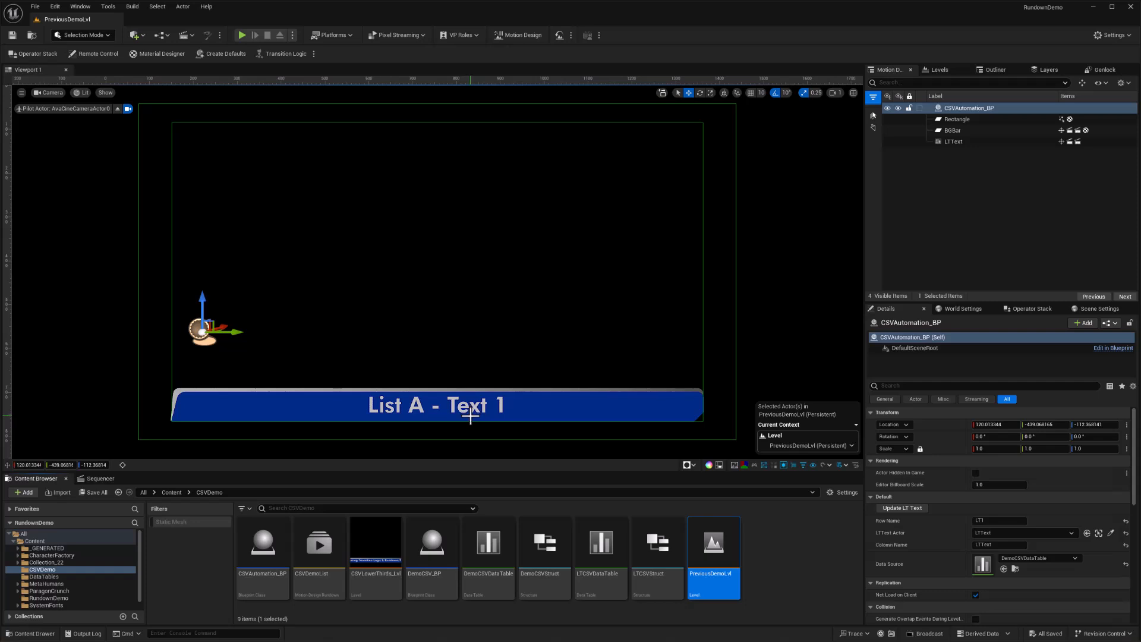
- Show the Sequencer, select the In sequence, collapse the BGBar tracks and select CSVAutomation_BP
{"action": "left_click", "coordinate": [102, 478]}
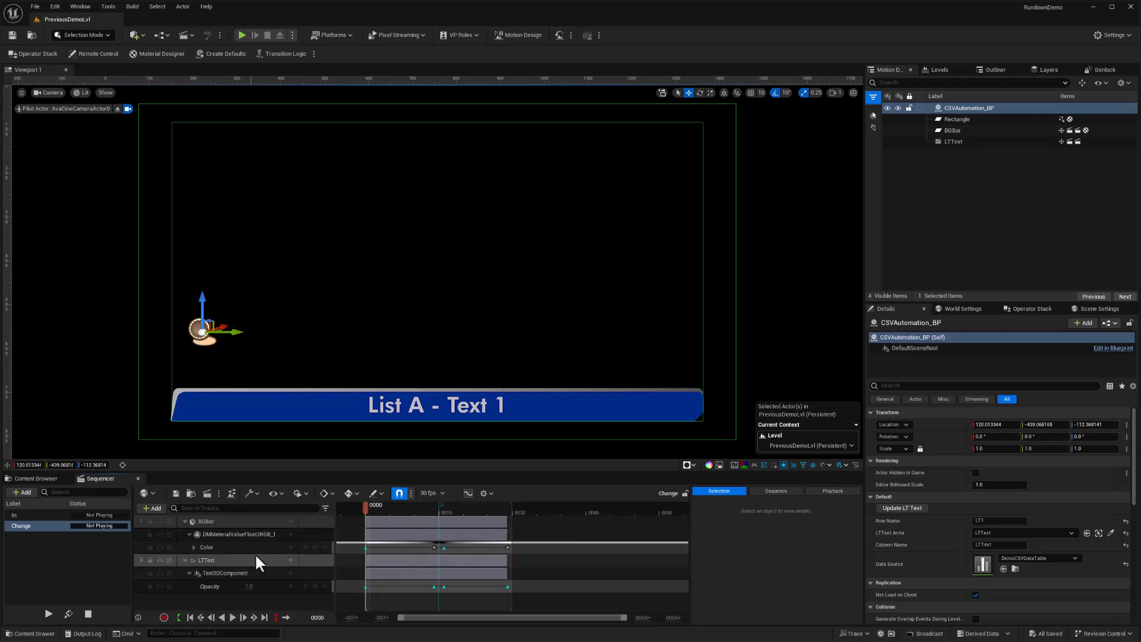
{"action": "left_click", "coordinate": [32, 515]}
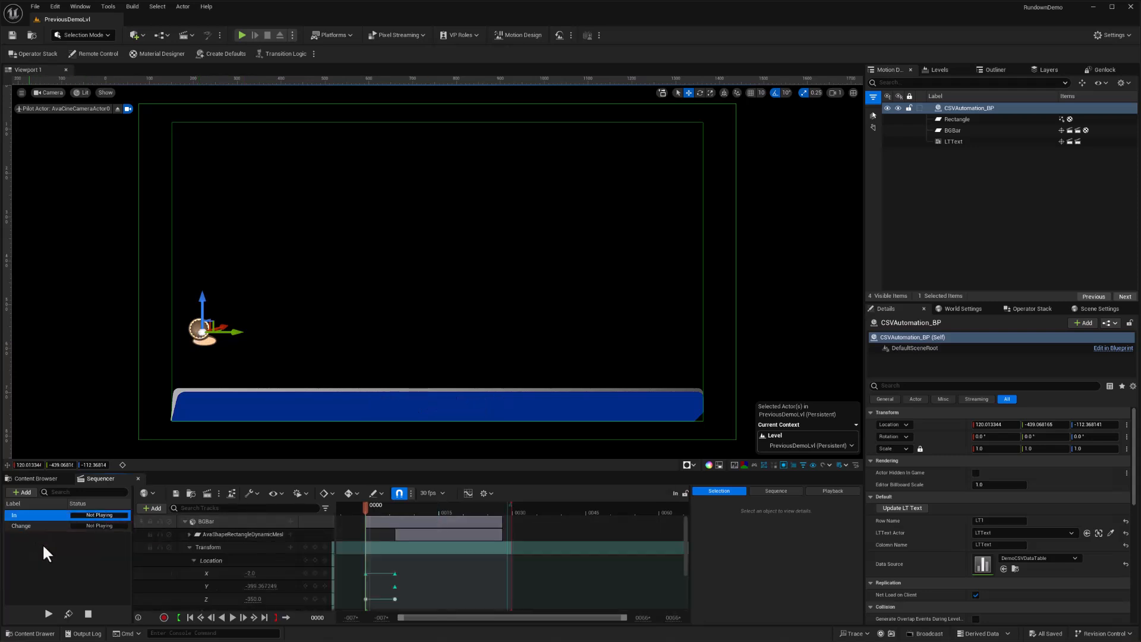
{"action": "left_click", "coordinate": [189, 618]}
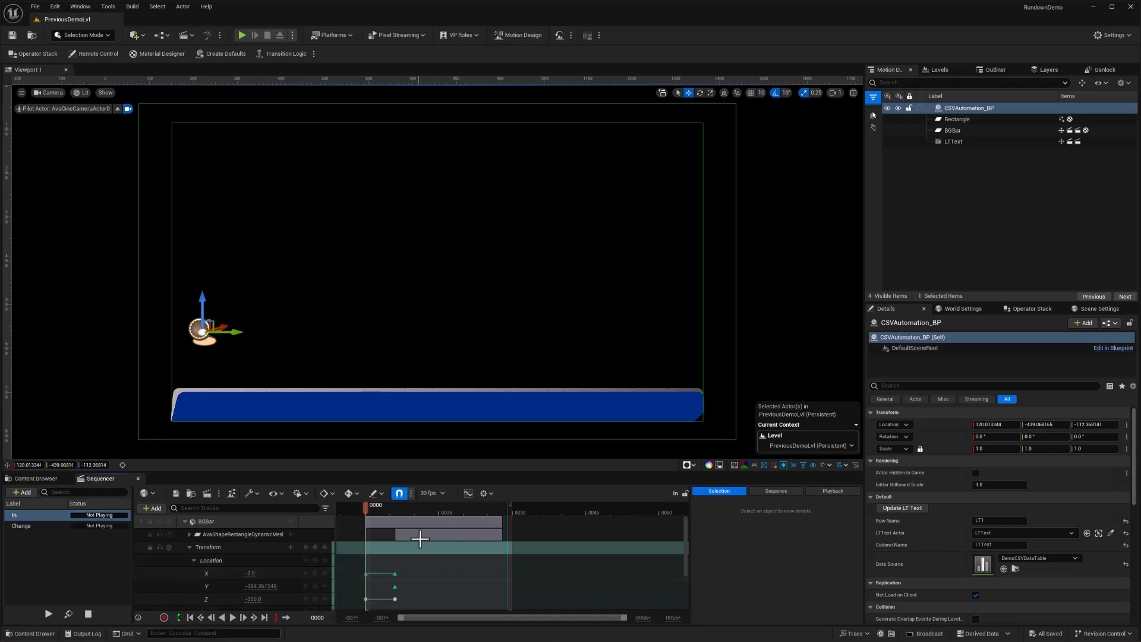
{"action": "left_click", "coordinate": [184, 521]}
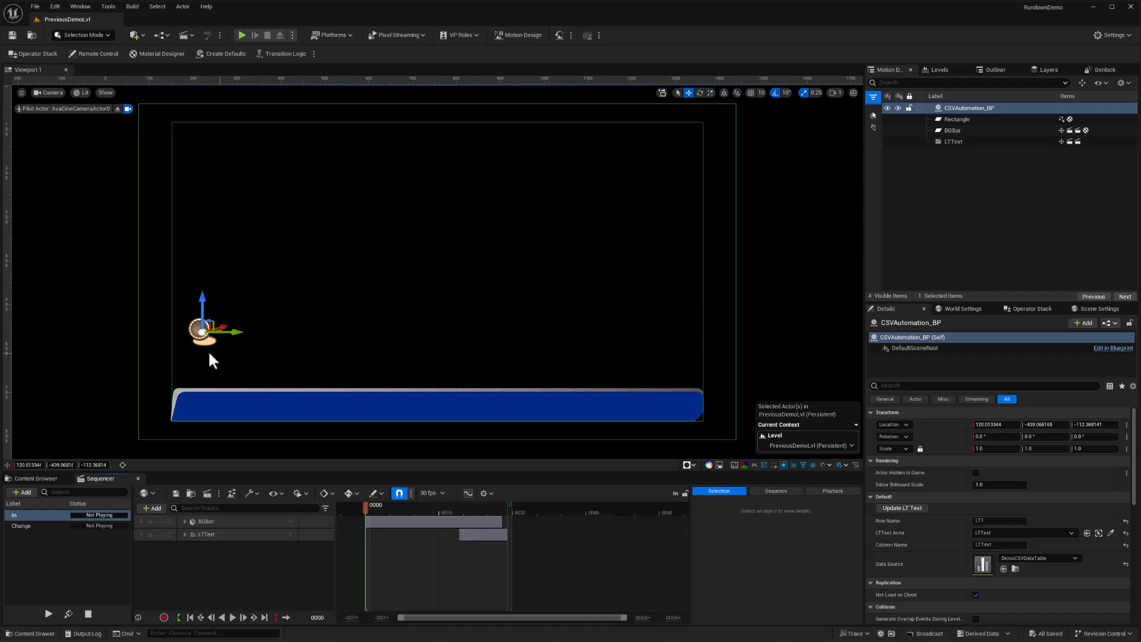
{"action": "left_click", "coordinate": [198, 328]}
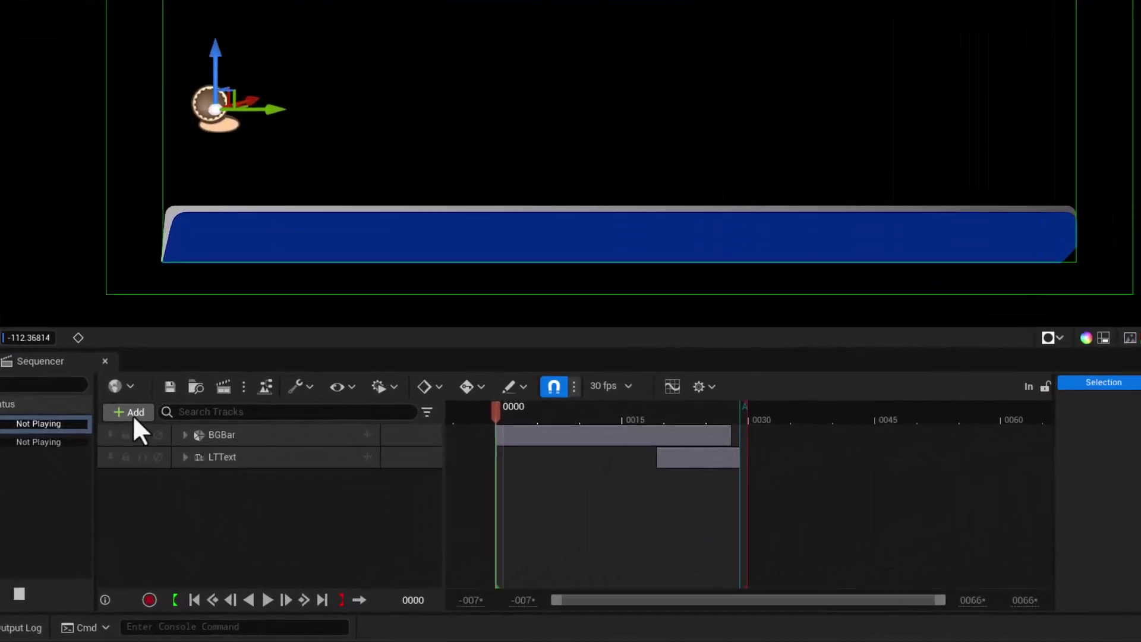
- Add a CSVAutomation_BP actor track to In with an Event Trigger track beneath it
{"action": "left_click", "coordinate": [152, 508]}
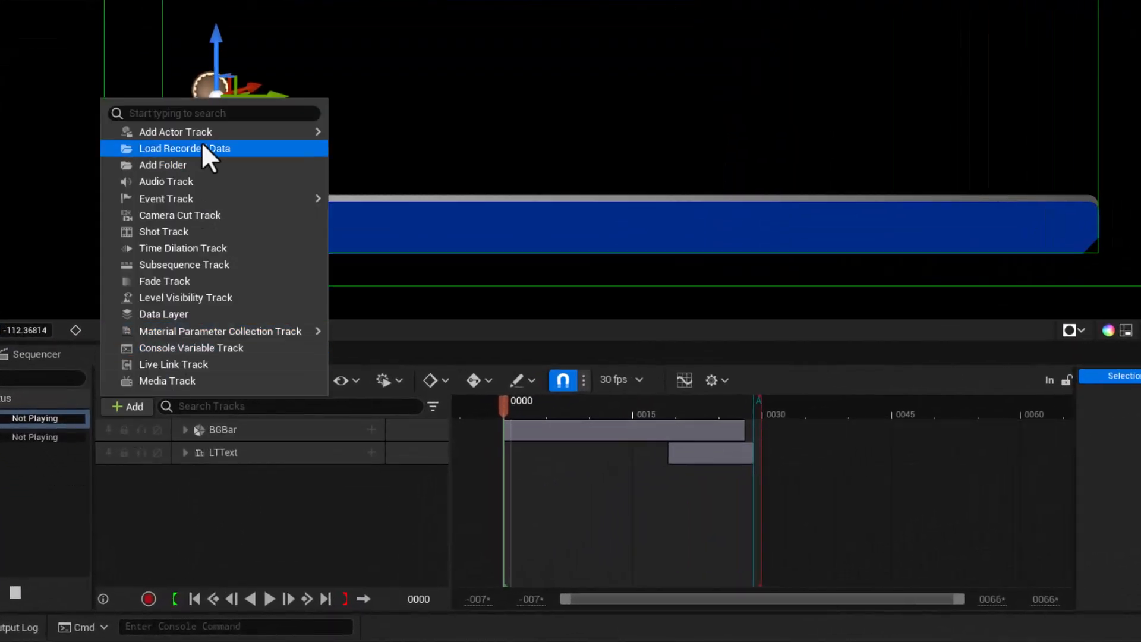
{"action": "mouse_move", "coordinate": [176, 132]}
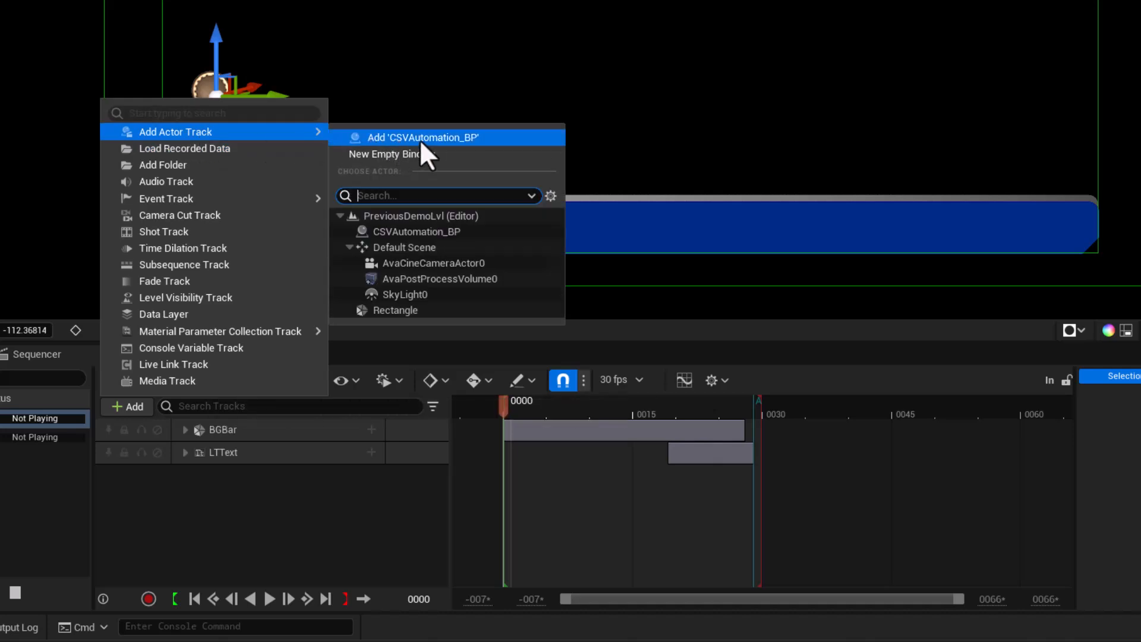
{"action": "left_click", "coordinate": [420, 139]}
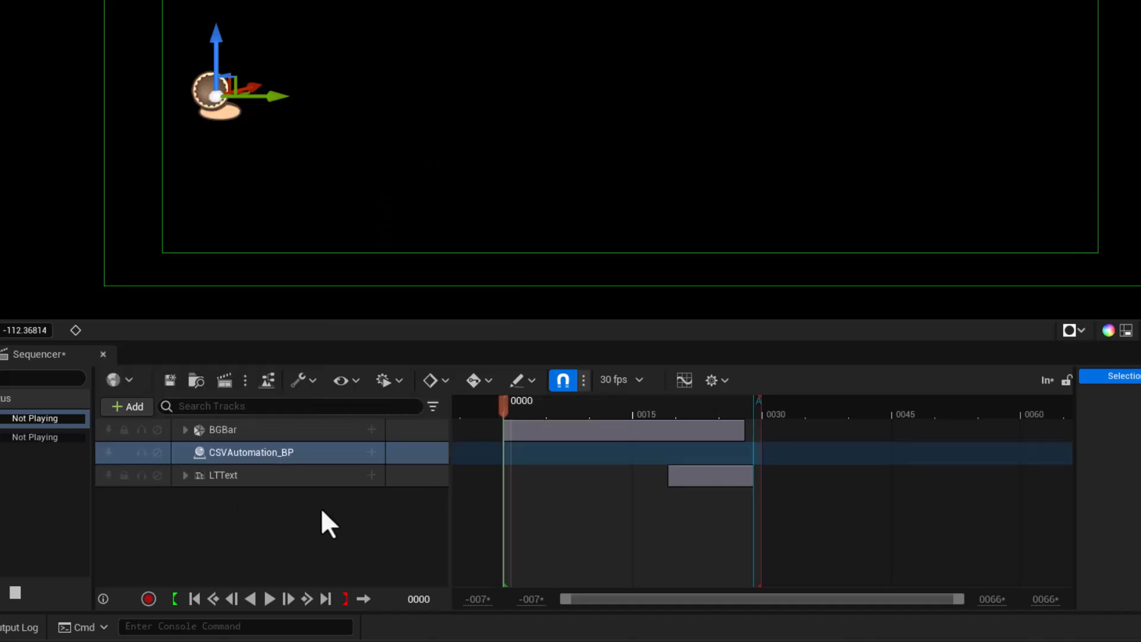
{"action": "left_click", "coordinate": [371, 454]}
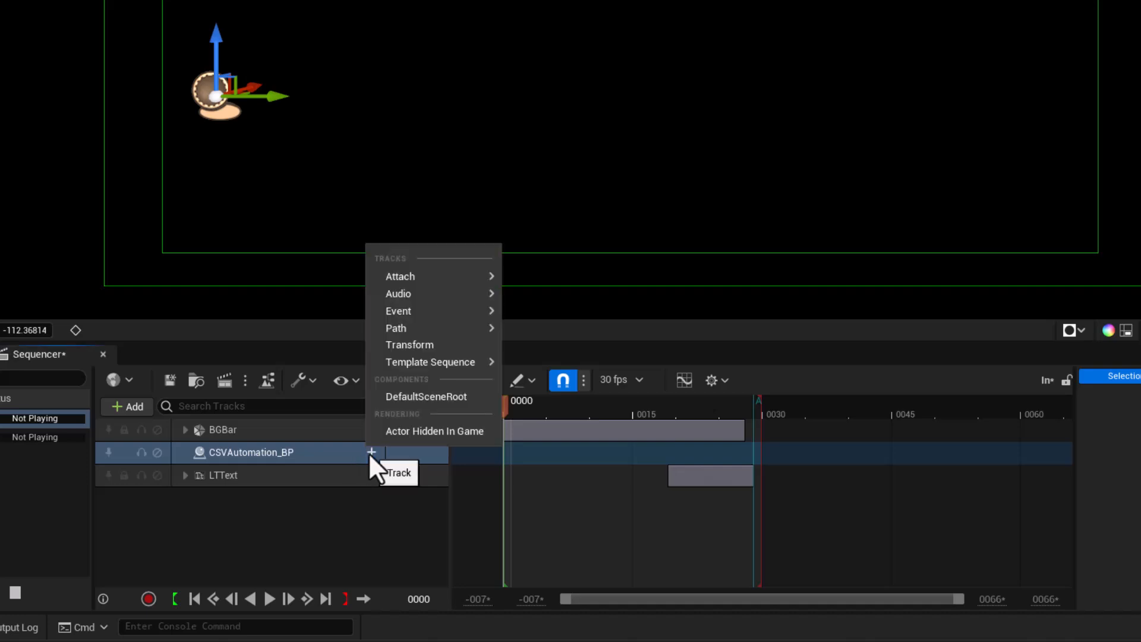
{"action": "mouse_move", "coordinate": [419, 310]}
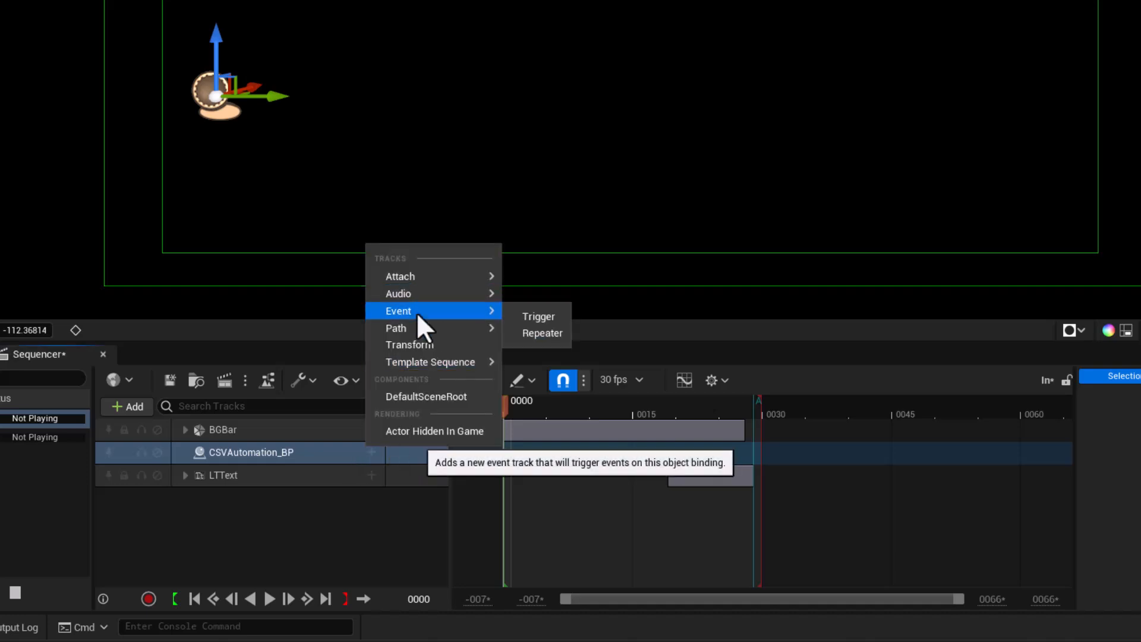
{"action": "left_click", "coordinate": [529, 319]}
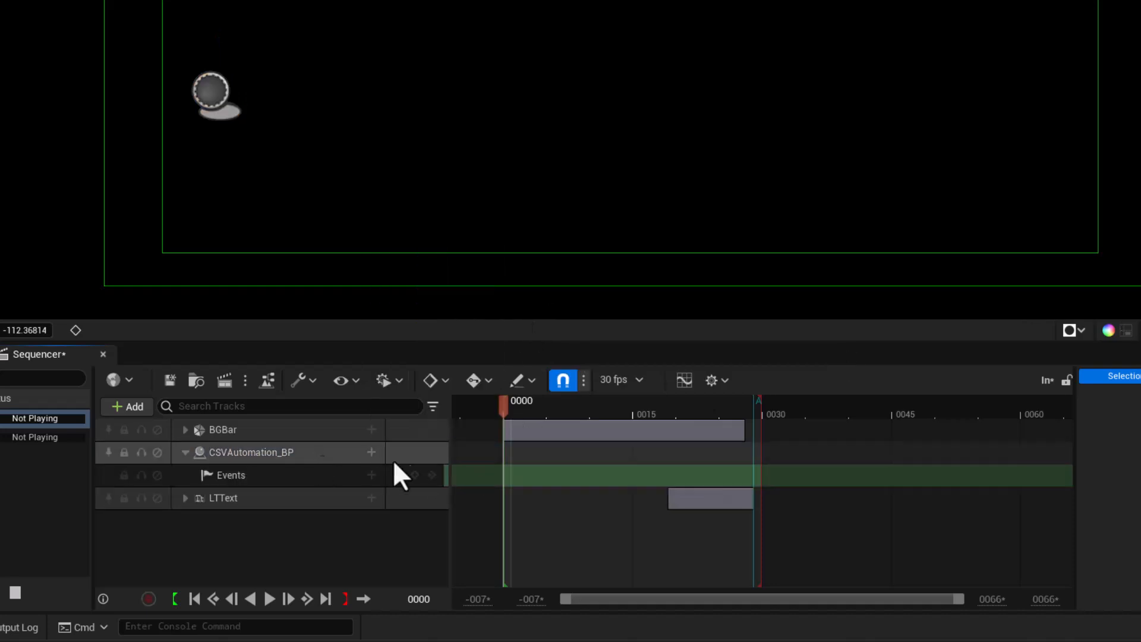
- Add an event key at frame 1 on the Events track and bring up its properties
{"action": "left_click", "coordinate": [289, 599]}
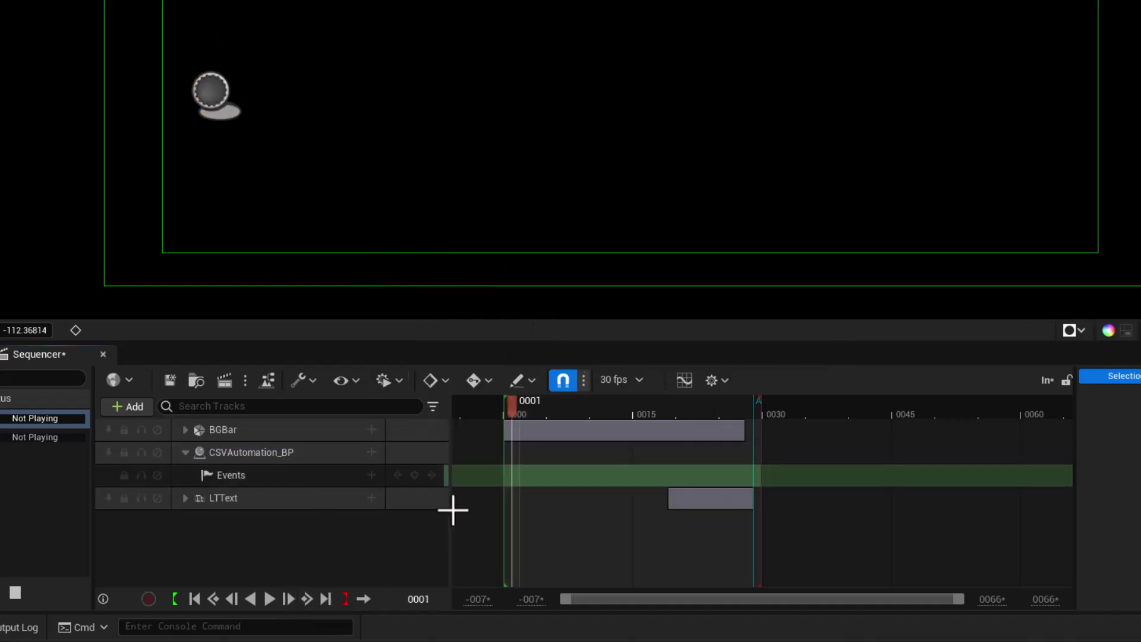
{"action": "left_click", "coordinate": [416, 475]}
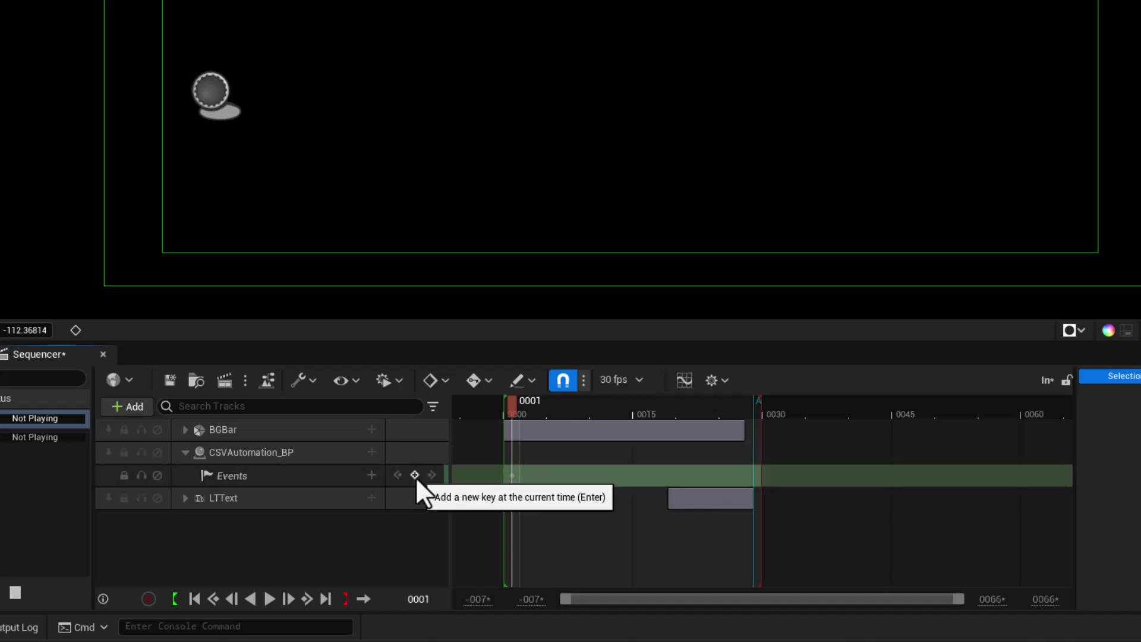
{"action": "left_click", "coordinate": [512, 475]}
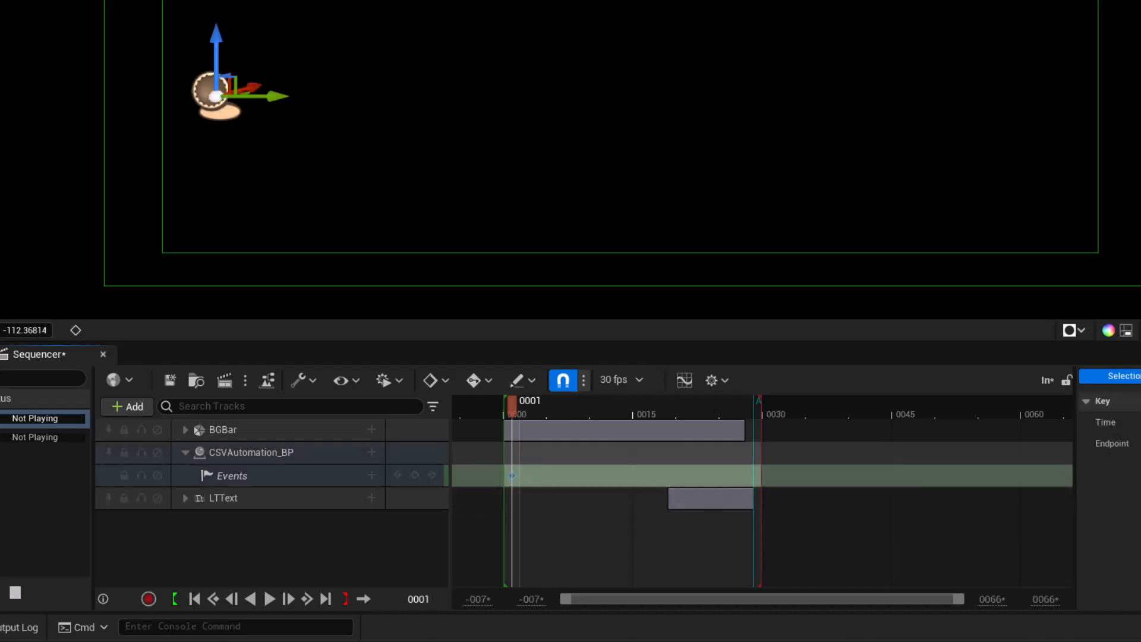
{"action": "right_click", "coordinate": [512, 476]}
{"action": "mouse_move", "coordinate": [589, 308]}
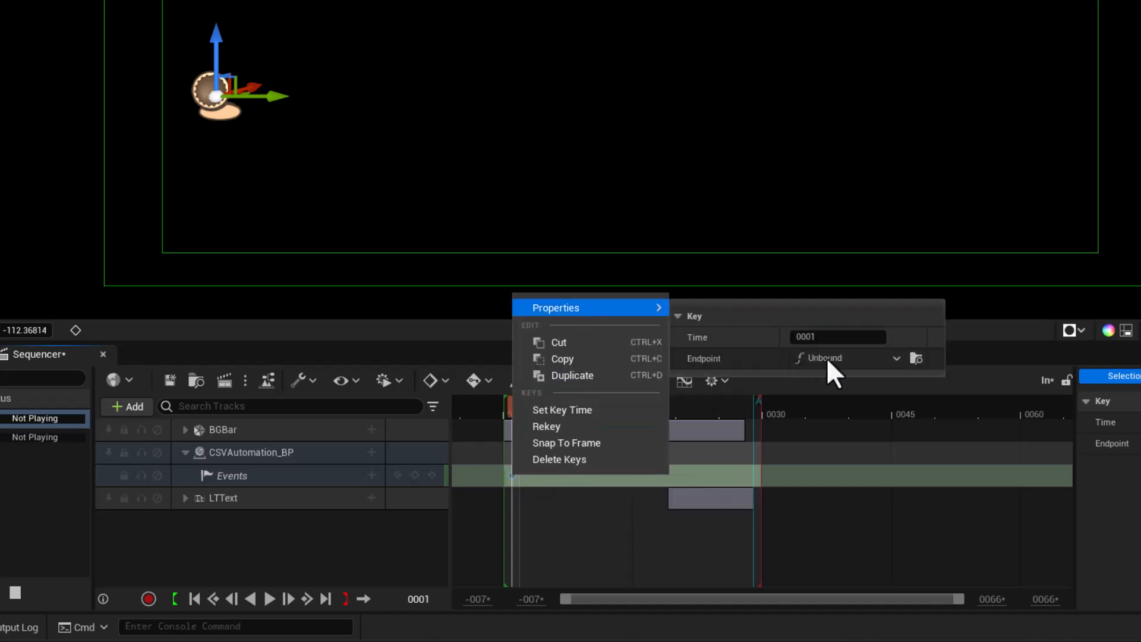
- Quick Bind the key's endpoint to CSVAutomation BP's Update LT Text and close the director Blueprint
{"action": "left_click", "coordinate": [878, 359]}
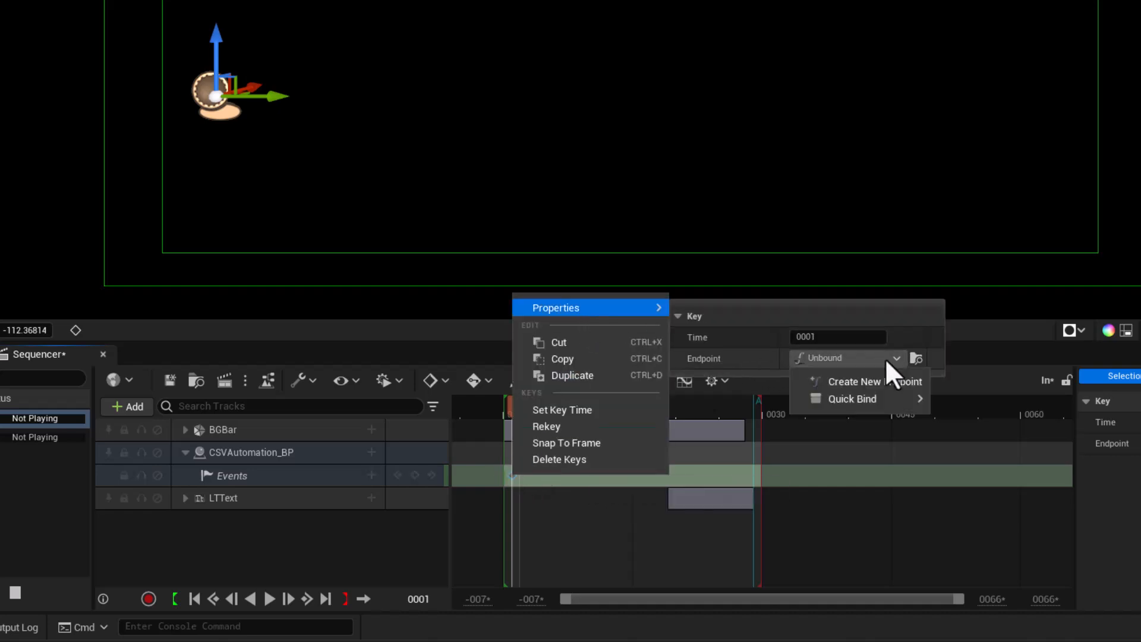
{"action": "mouse_move", "coordinate": [853, 399]}
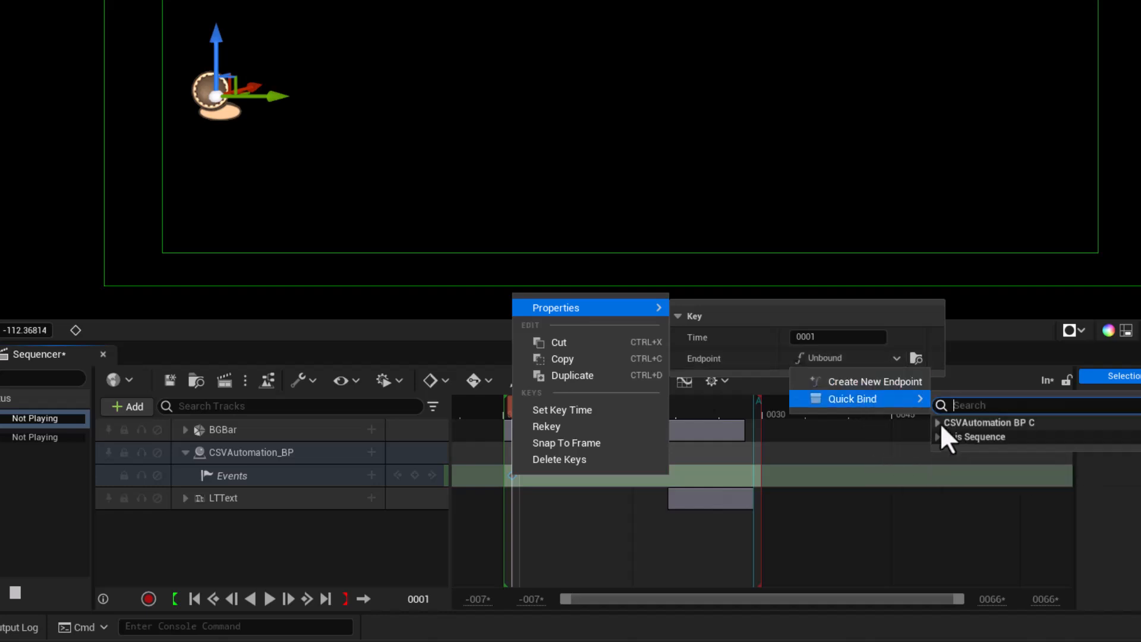
{"action": "left_click", "coordinate": [939, 423]}
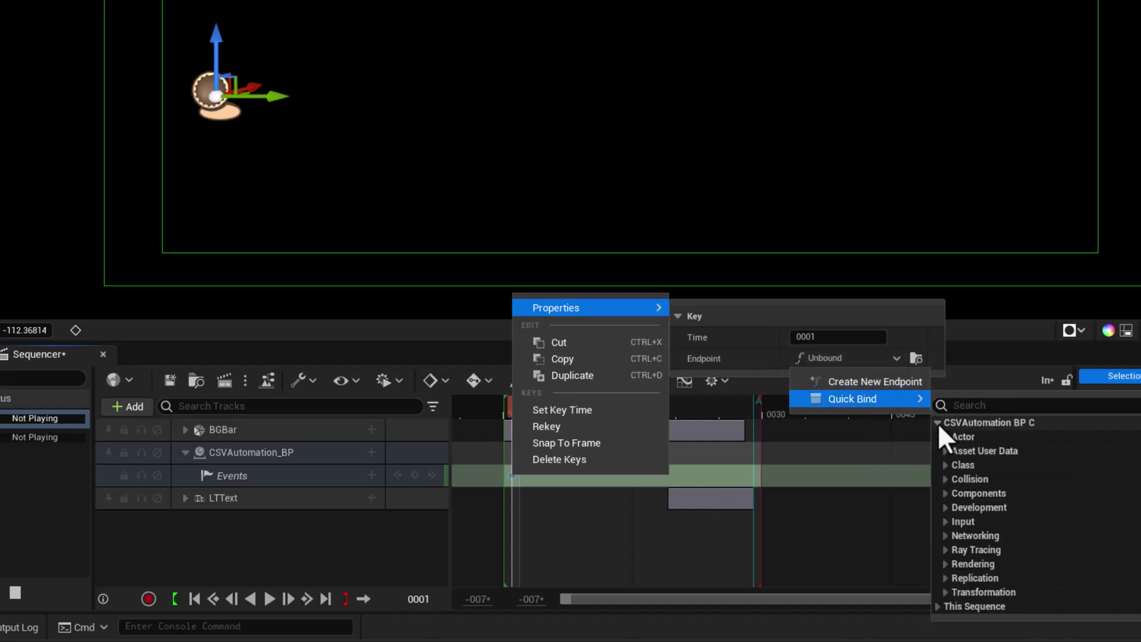
{"action": "left_click", "coordinate": [946, 463]}
{"action": "left_click", "coordinate": [952, 481]}
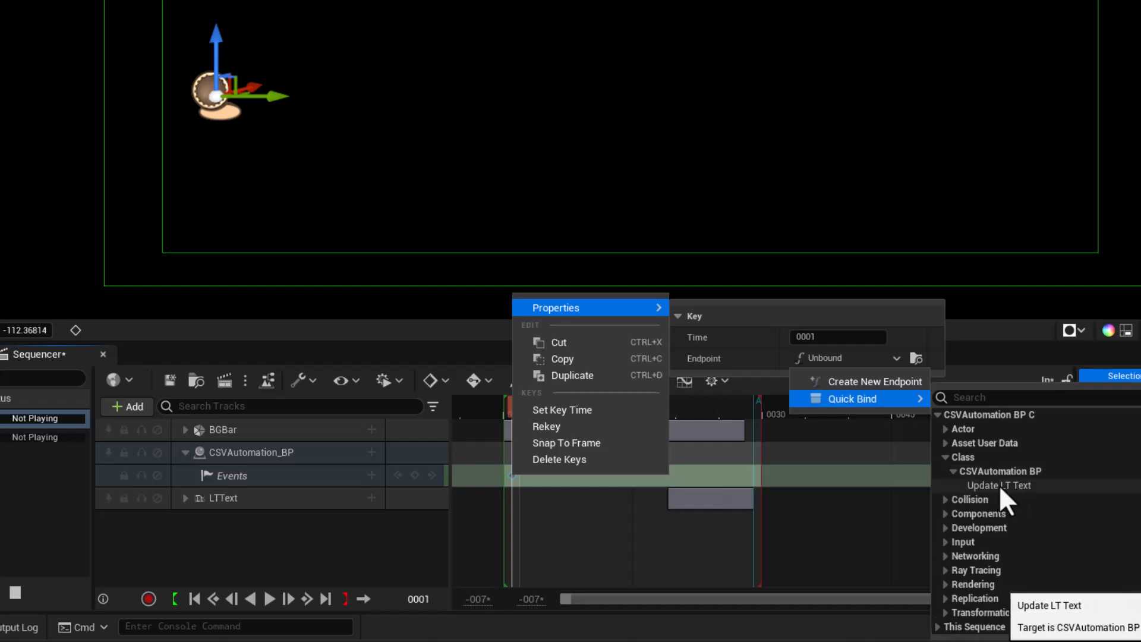
{"action": "left_click", "coordinate": [999, 485]}
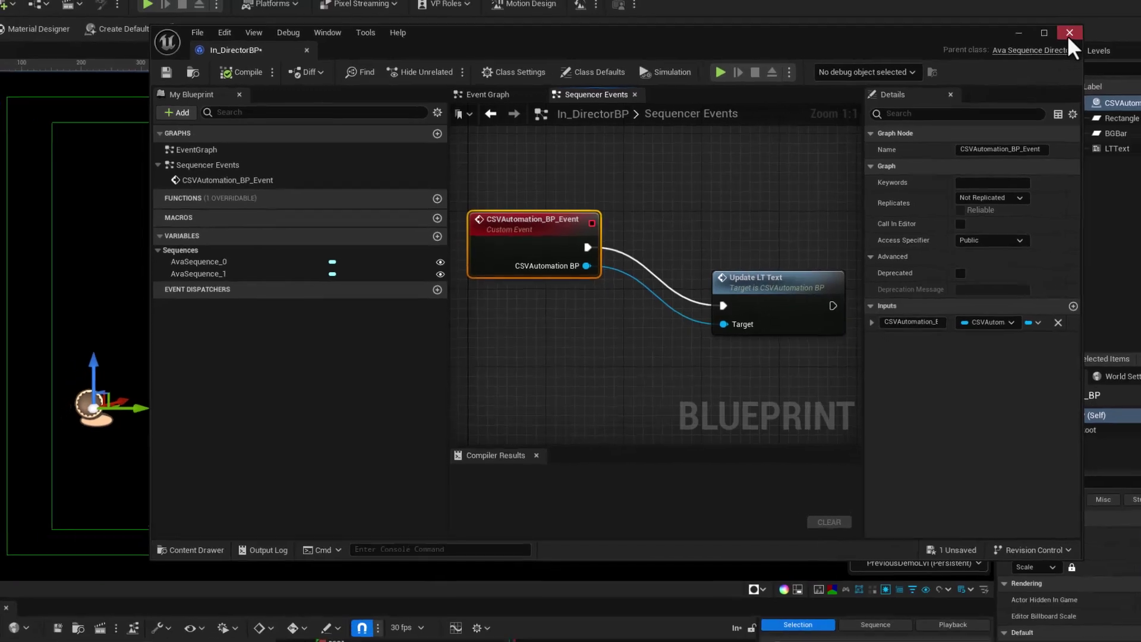
{"action": "left_click", "coordinate": [1096, 29]}
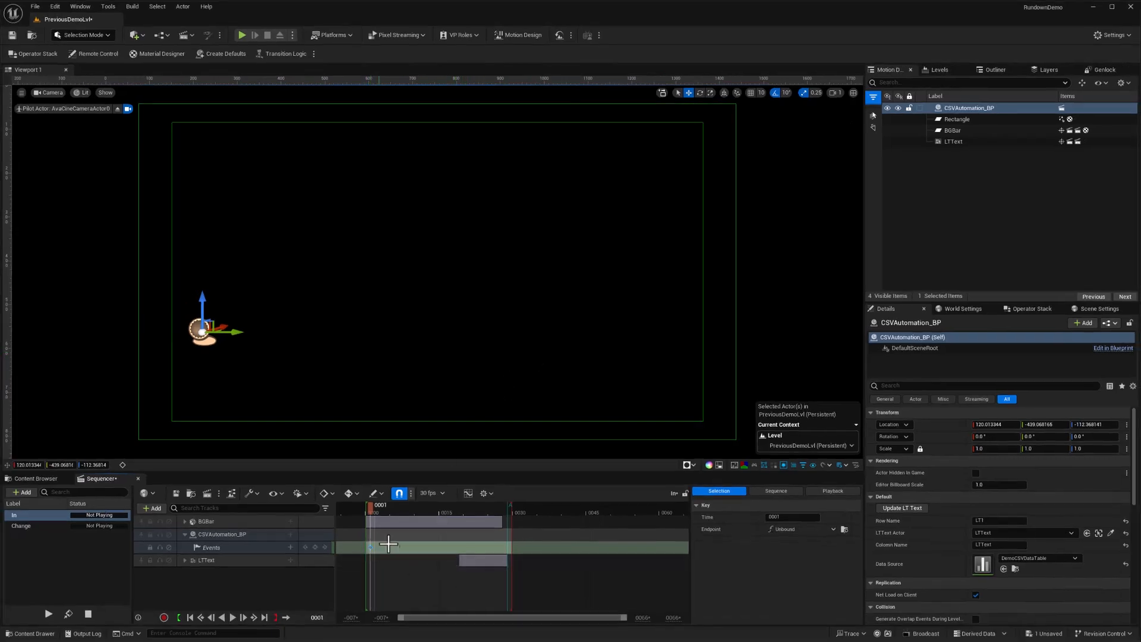
- Verify the In key's binding in its properties, then switch to the Change sequence
{"action": "right_click", "coordinate": [370, 548]}
{"action": "mouse_move", "coordinate": [412, 453]}
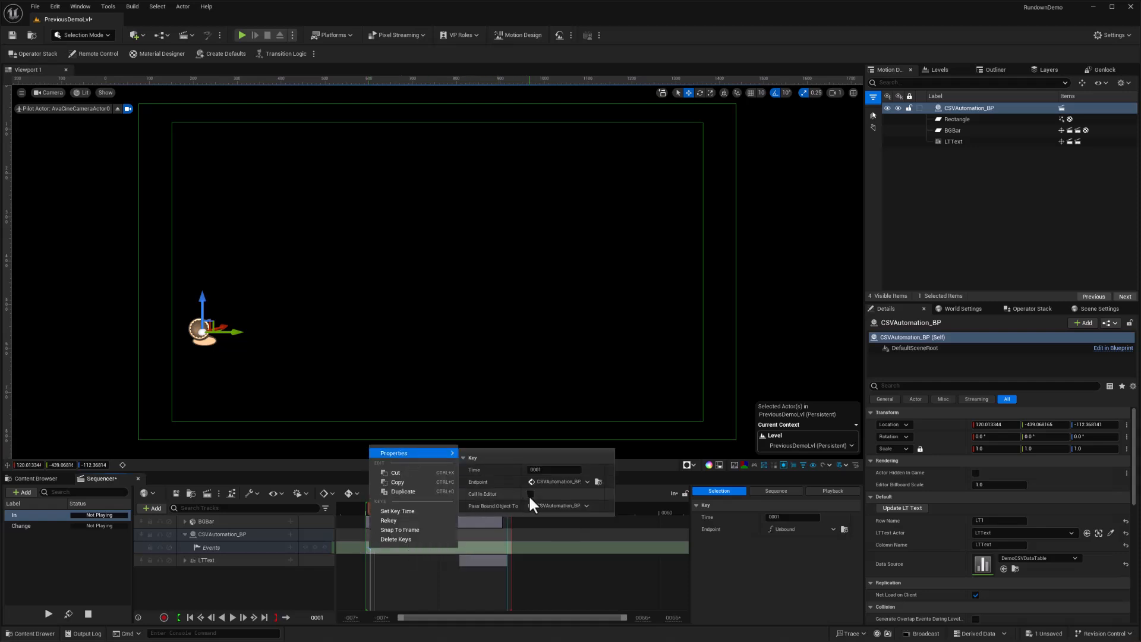
{"action": "left_click", "coordinate": [255, 574]}
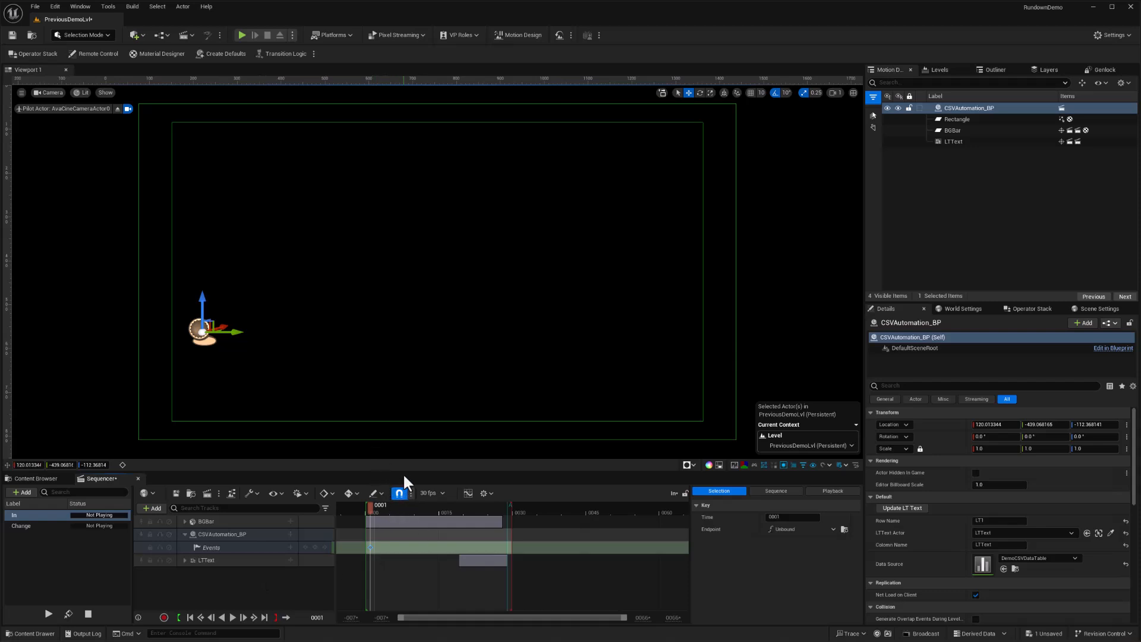
{"action": "left_click", "coordinate": [36, 529]}
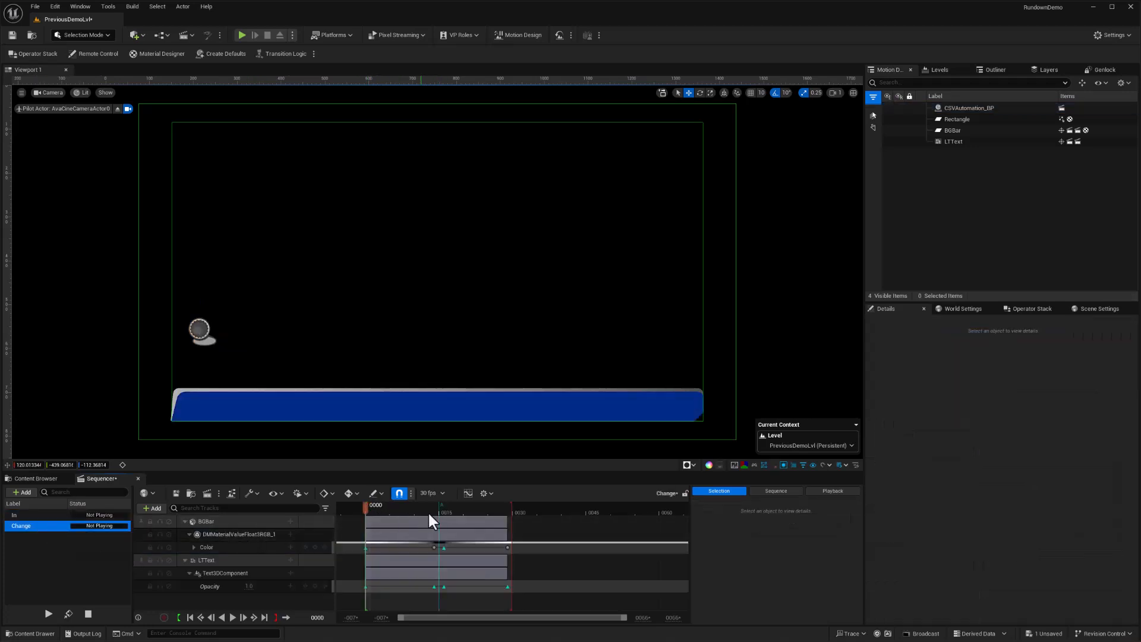
- Scrub the Change sequence, step to frame 16, collapse its tracks and select CSVAutomation_BP
{"action": "left_click_drag", "start_coordinate": [368, 513], "coordinate": [441, 513]}
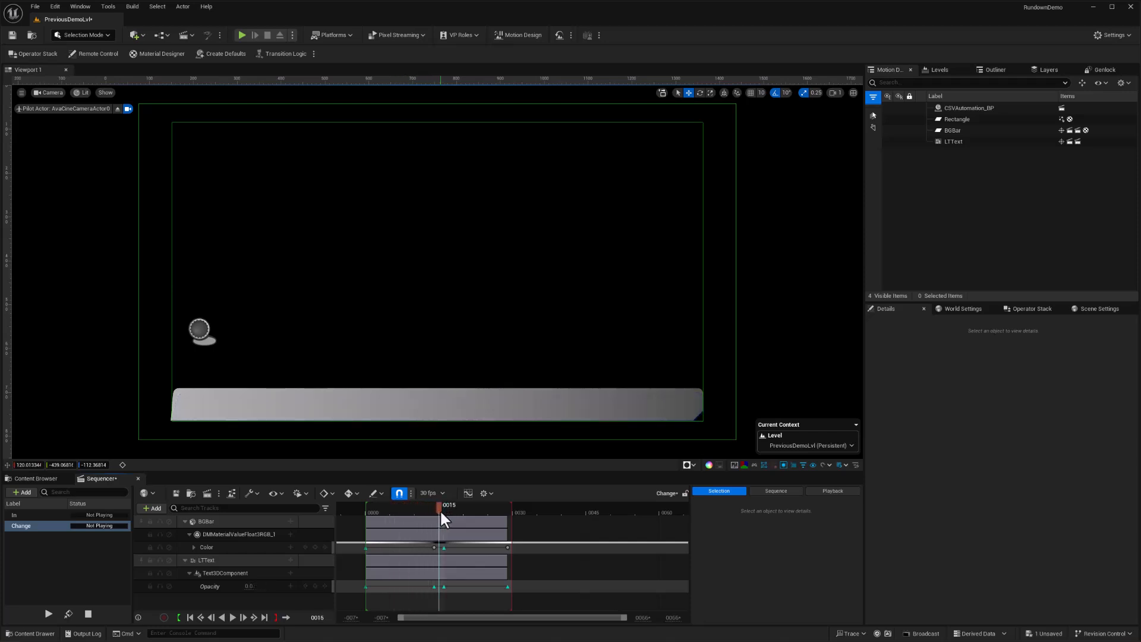
{"action": "left_click", "coordinate": [243, 617]}
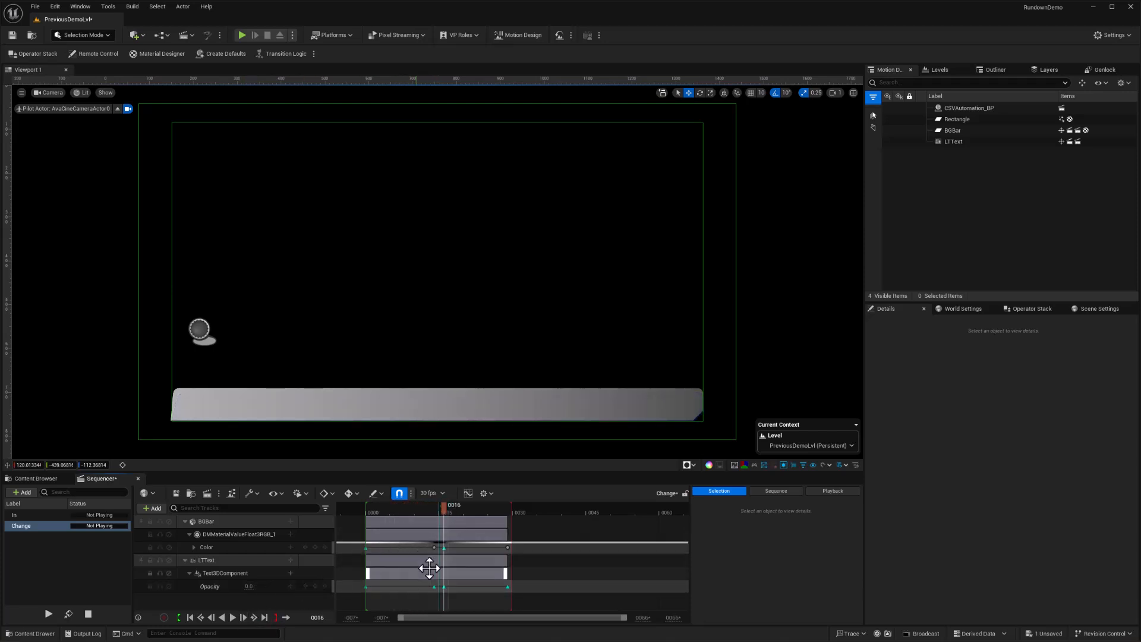
{"action": "left_click", "coordinate": [185, 521]}
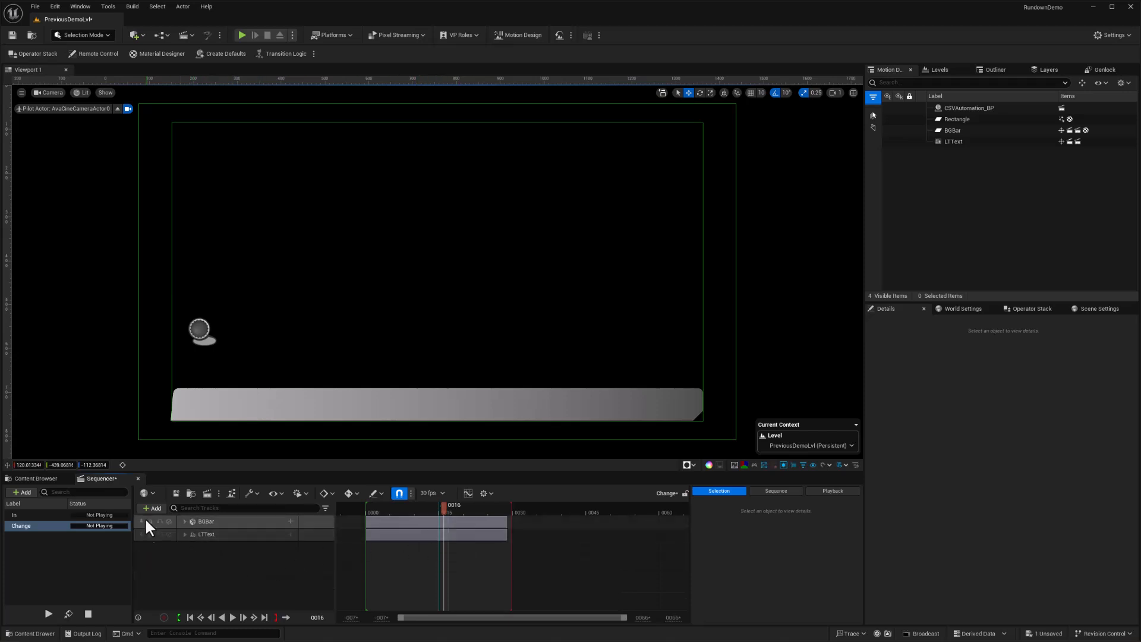
{"action": "left_click", "coordinate": [200, 331]}
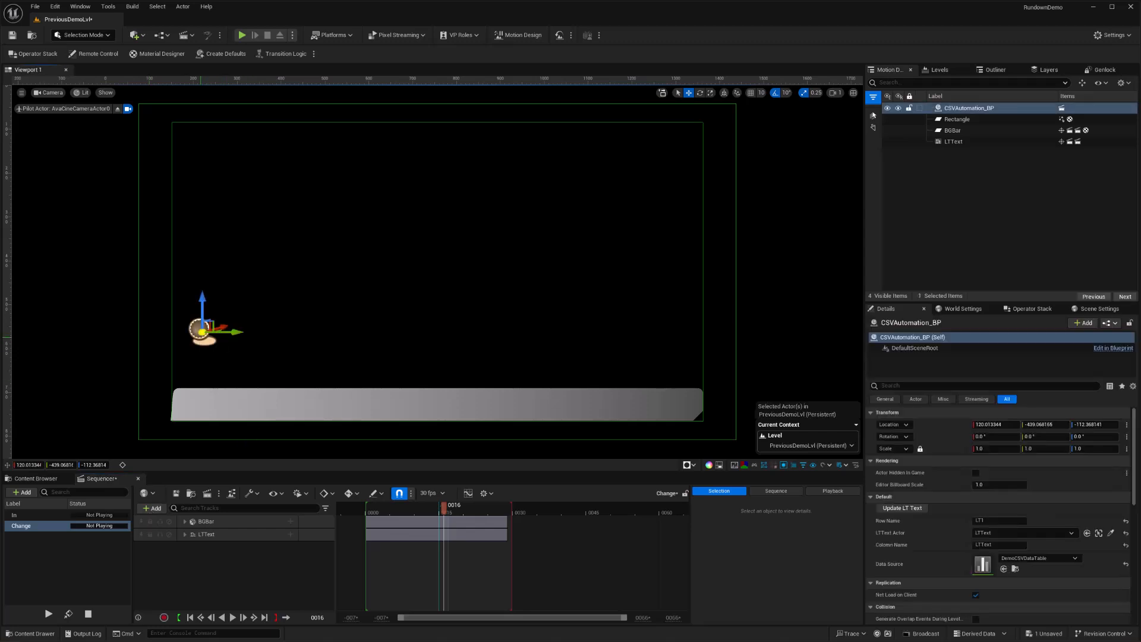
- Add a CSVAutomation_BP actor track with an Event Trigger track and a key at frame 16
{"action": "left_click", "coordinate": [150, 508]}
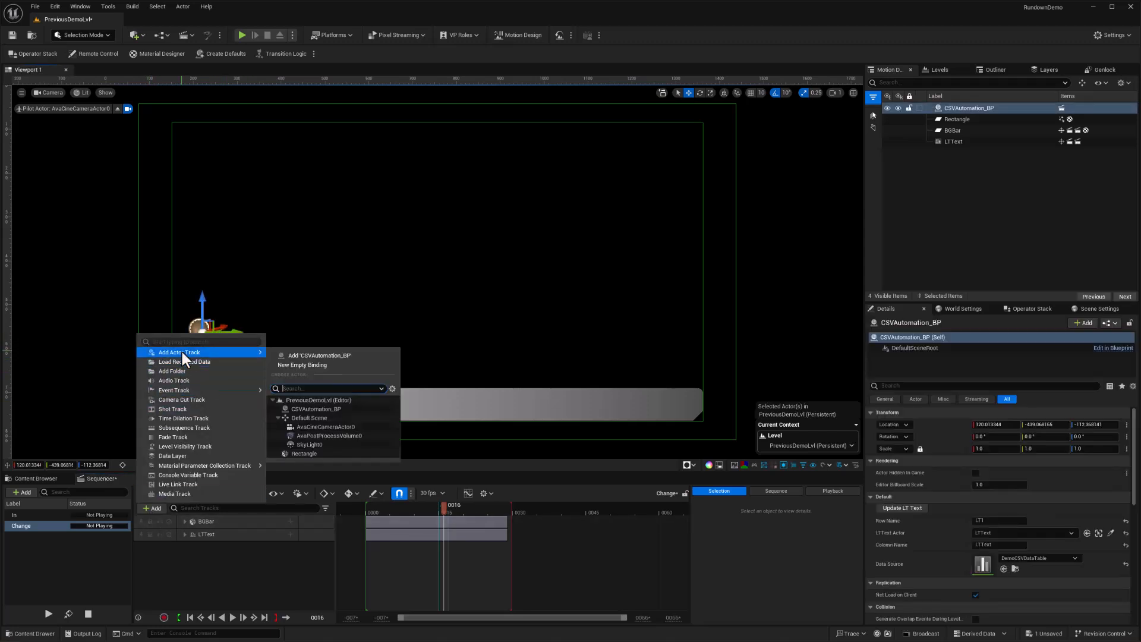
{"action": "left_click", "coordinate": [304, 352]}
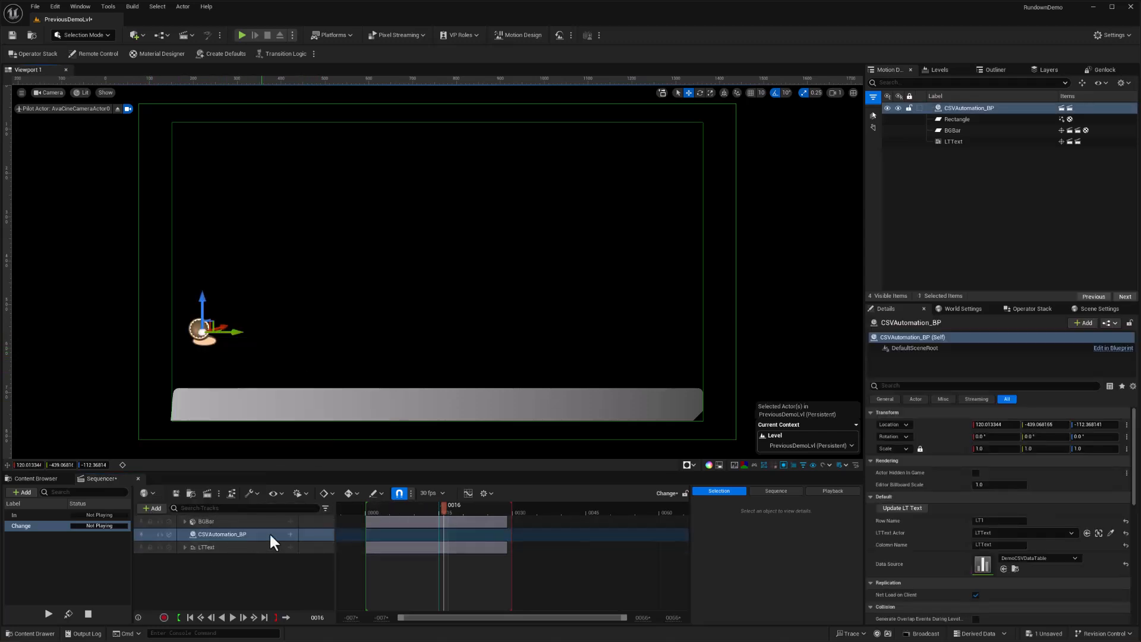
{"action": "left_click", "coordinate": [289, 534]}
{"action": "mouse_move", "coordinate": [306, 453]}
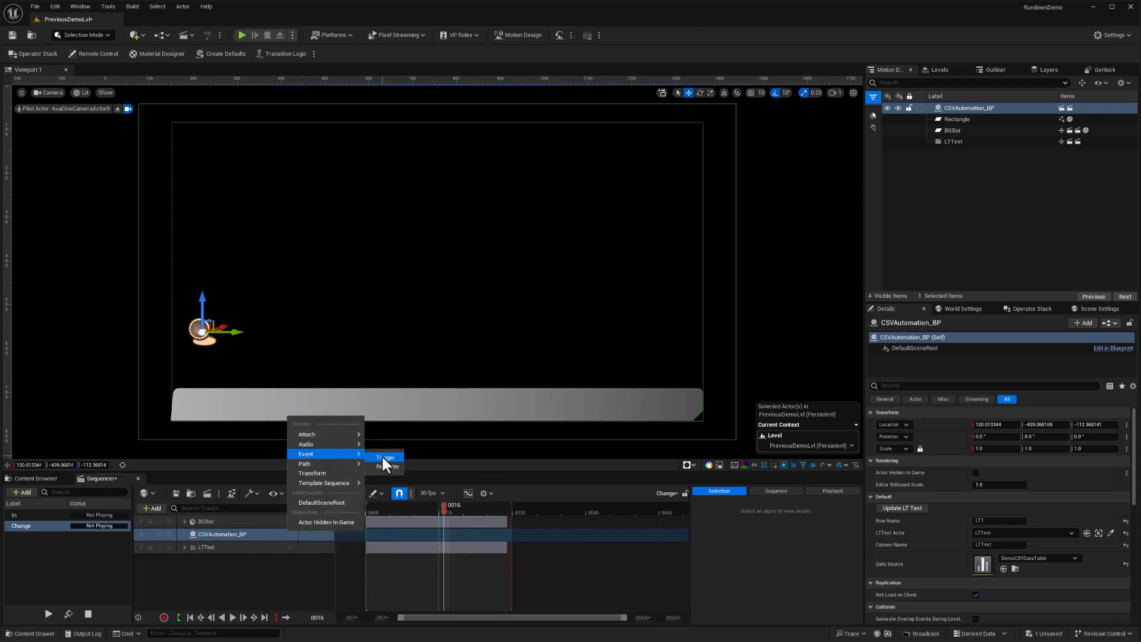
{"action": "left_click", "coordinate": [384, 458]}
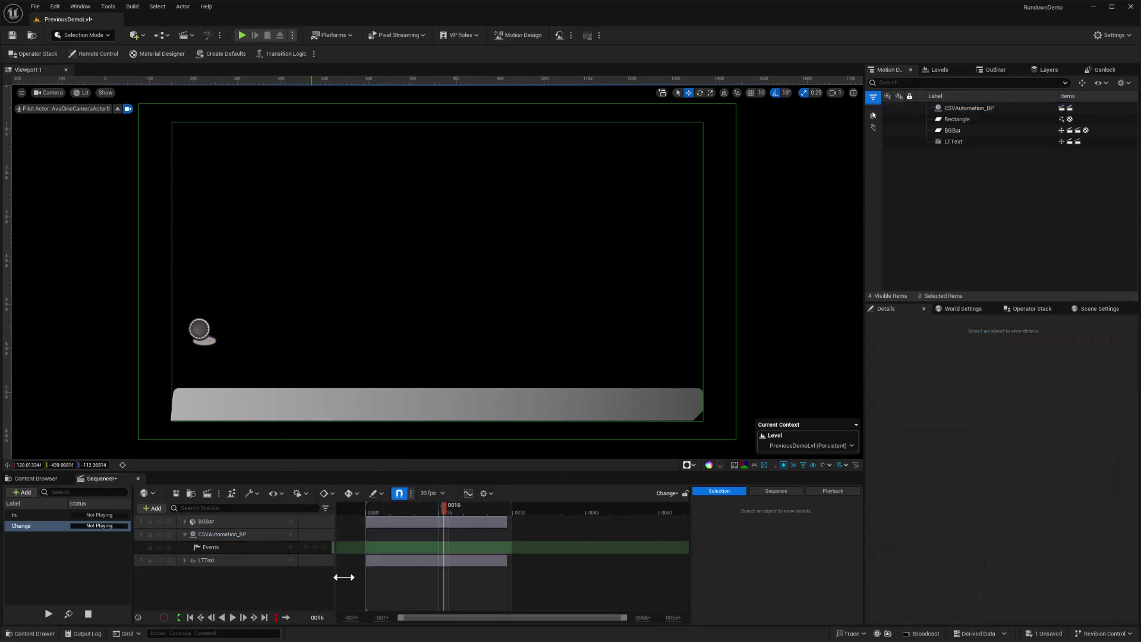
{"action": "left_click", "coordinate": [315, 547]}
- Bind the new event key's endpoint to CSVAutomation_BP's Update LT Text via Quick Bind
{"action": "right_click", "coordinate": [446, 548]}
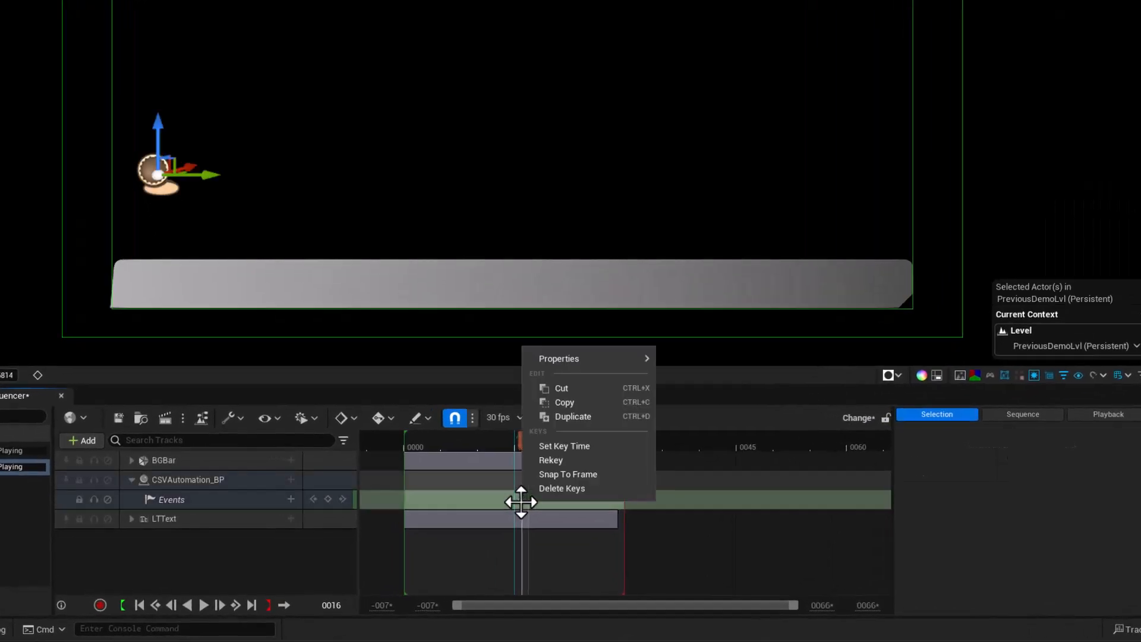
{"action": "mouse_move", "coordinate": [590, 359]}
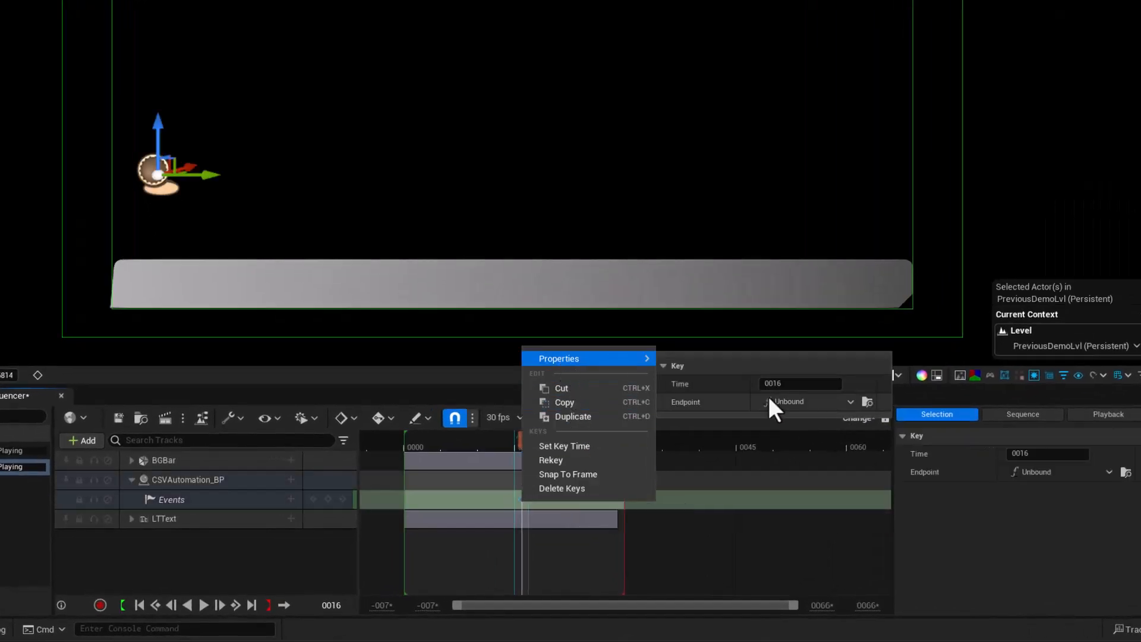
{"action": "left_click", "coordinate": [785, 402]}
{"action": "mouse_move", "coordinate": [813, 436]}
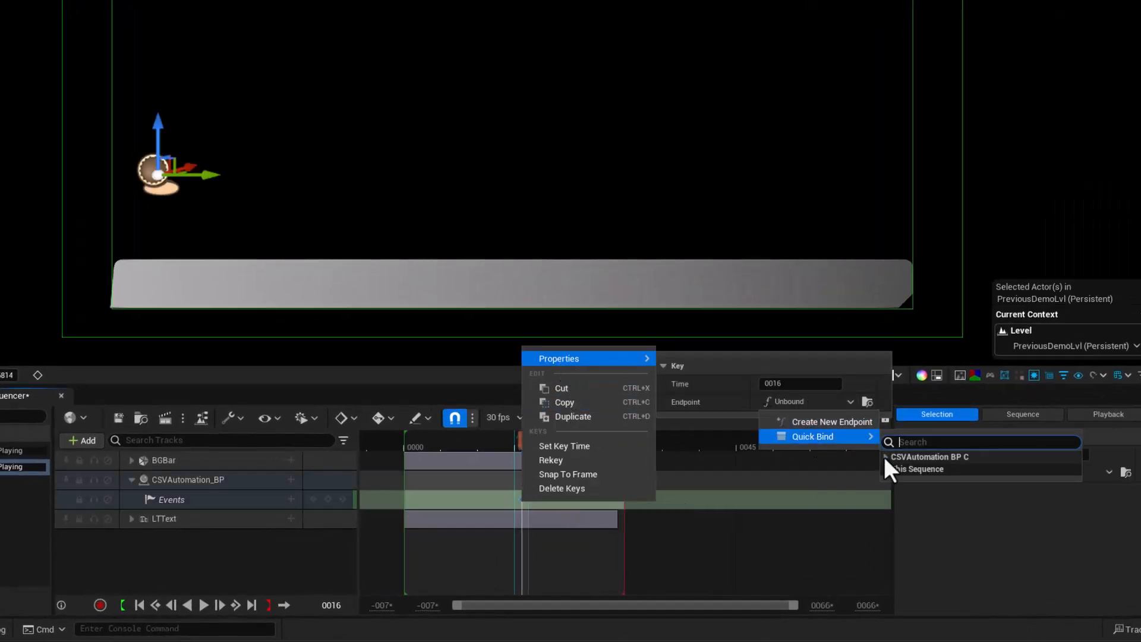
{"action": "left_click", "coordinate": [885, 457]}
{"action": "left_click", "coordinate": [891, 493]}
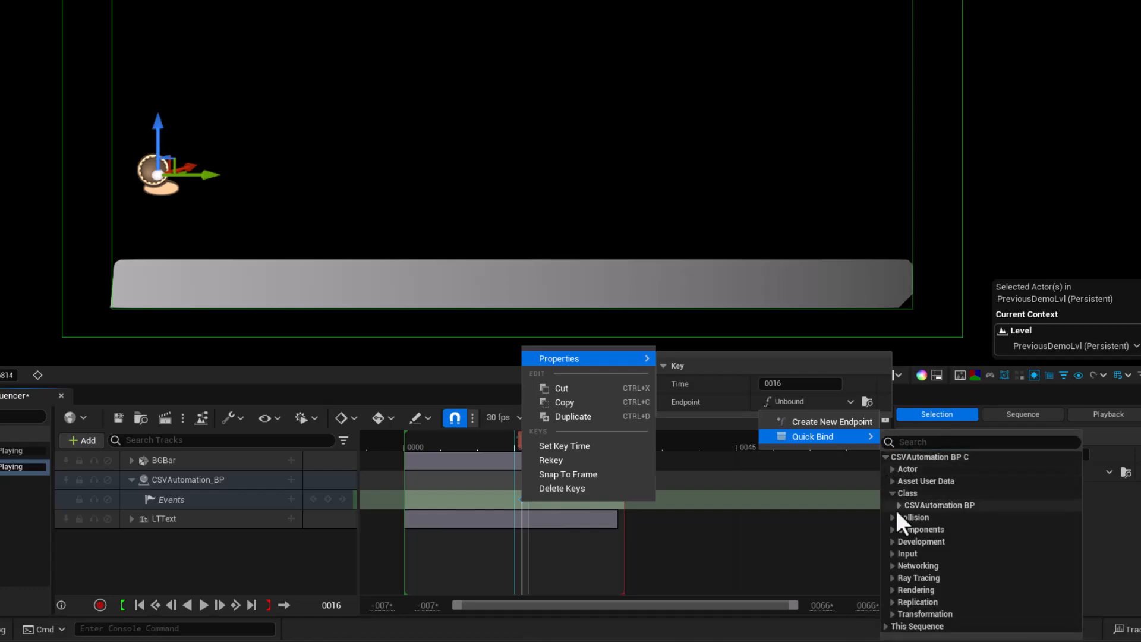
{"action": "left_click", "coordinate": [924, 508]}
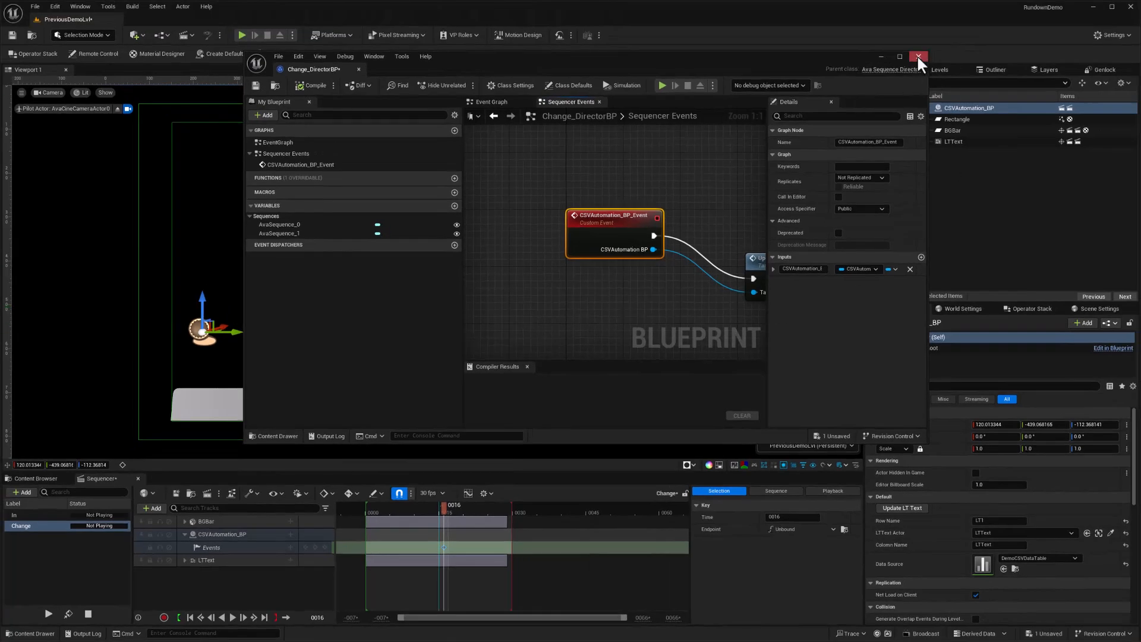
{"action": "left_click", "coordinate": [918, 57]}
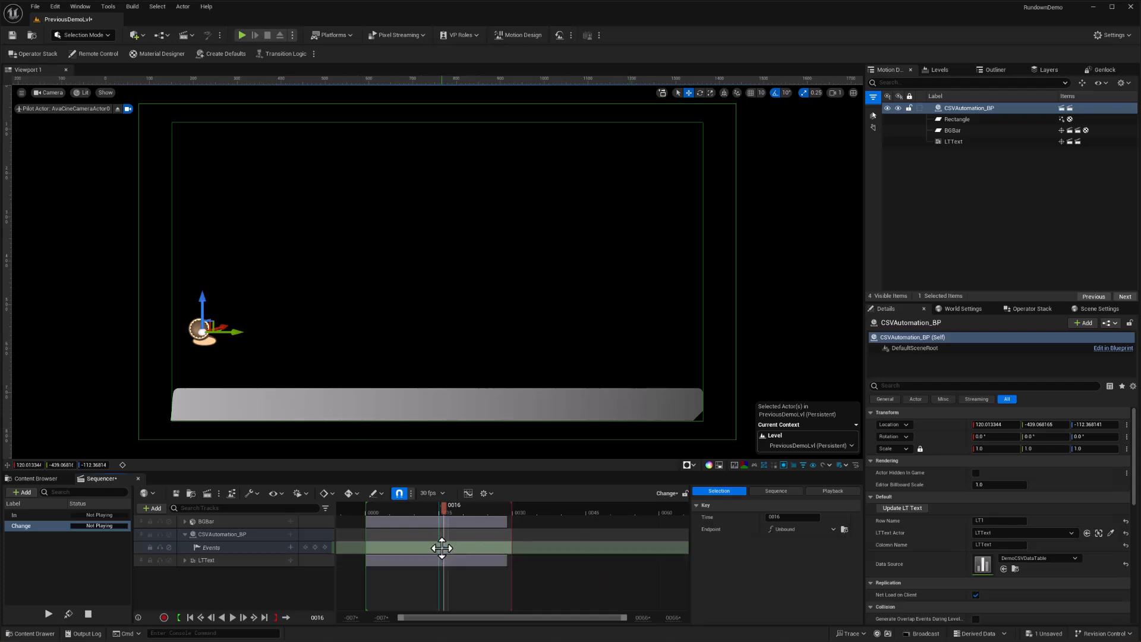
- Review the event key's properties, save all changes and bring up the Content Drawer
{"action": "right_click", "coordinate": [442, 548]}
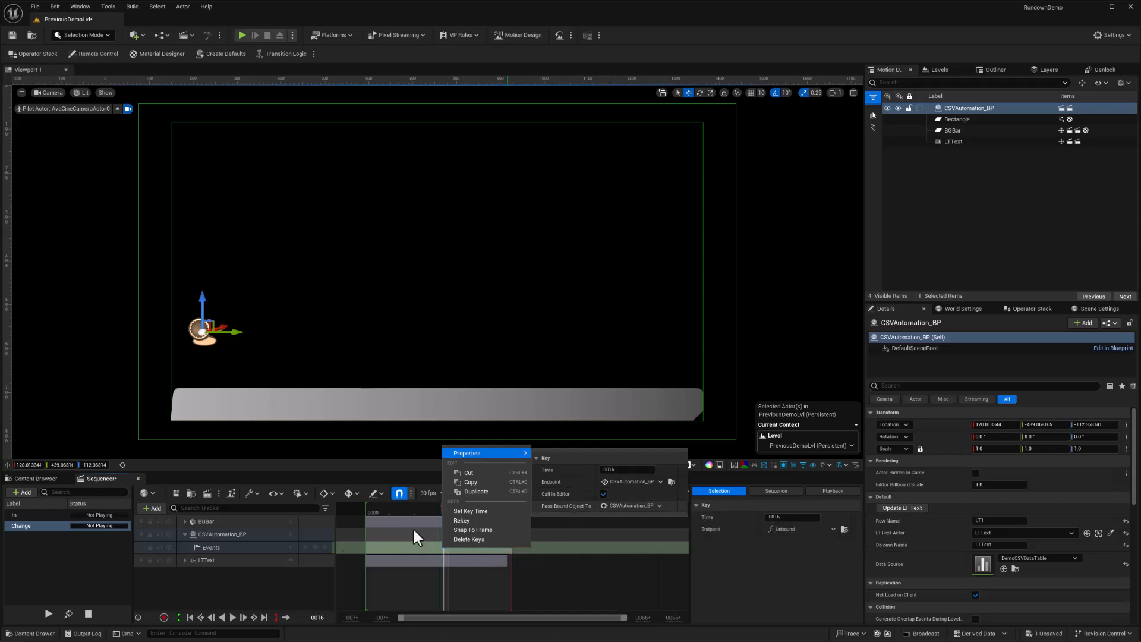
{"action": "key", "text": "ctrl+s"}
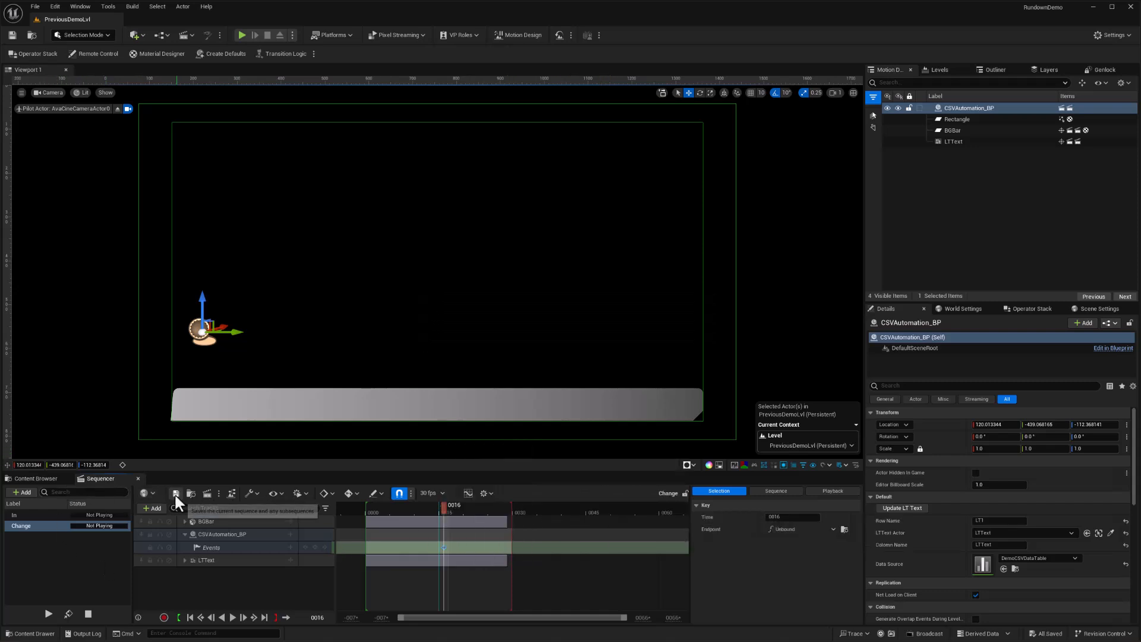
{"action": "left_click", "coordinate": [37, 478]}
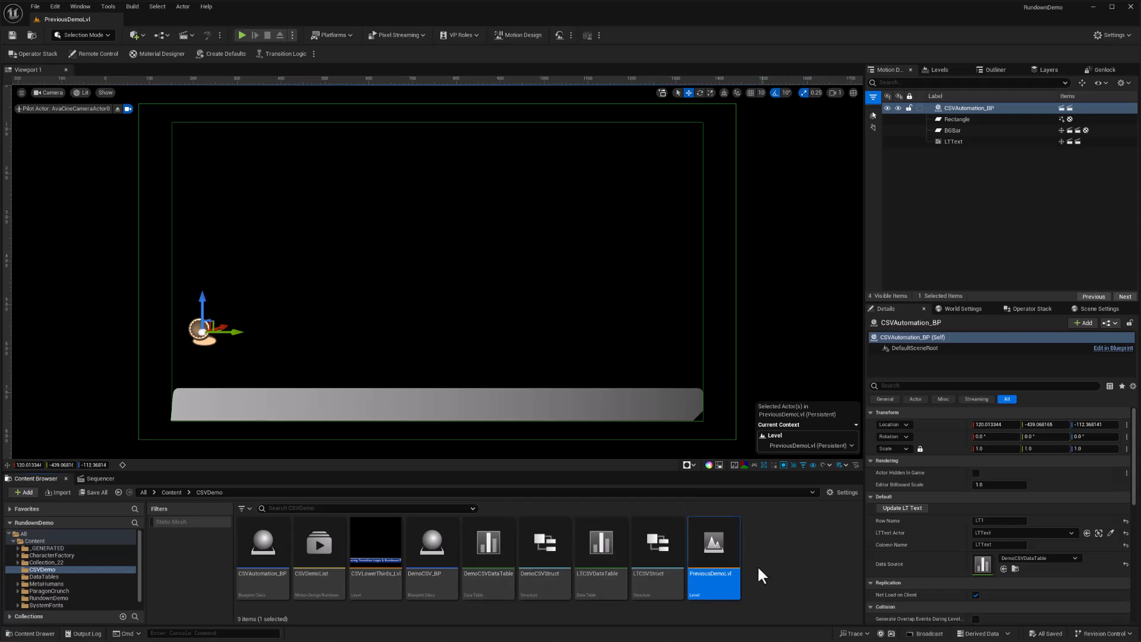
- Expose CSVAutomation_BP's Row Name to Remote Control with a Bind-behavior controller
{"action": "left_click", "coordinate": [95, 53]}
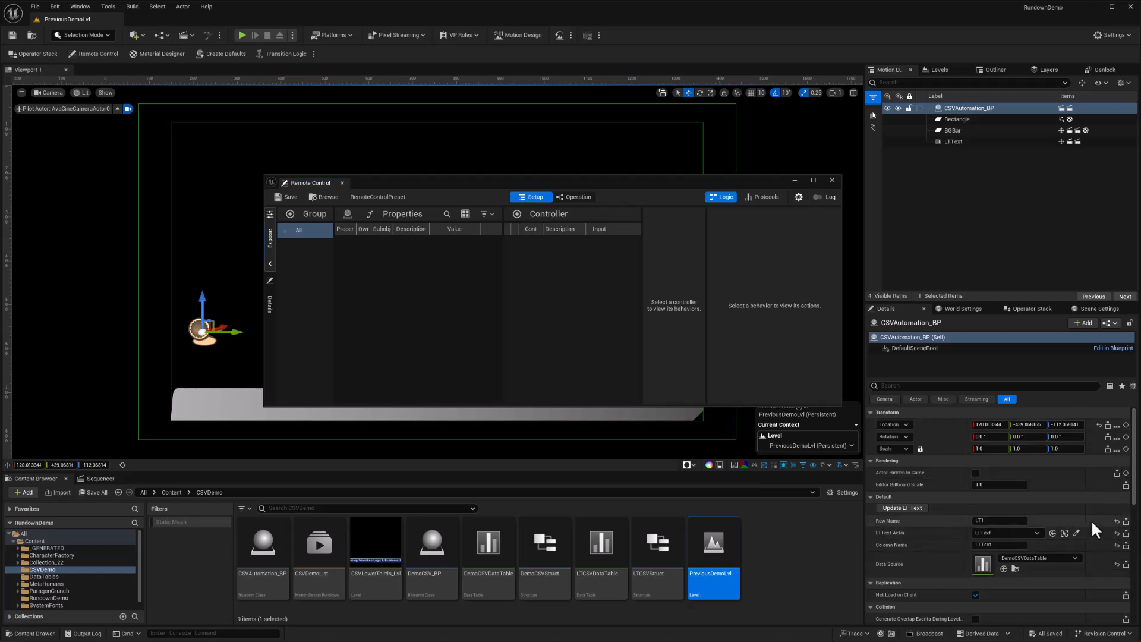
{"action": "left_click", "coordinate": [1126, 521]}
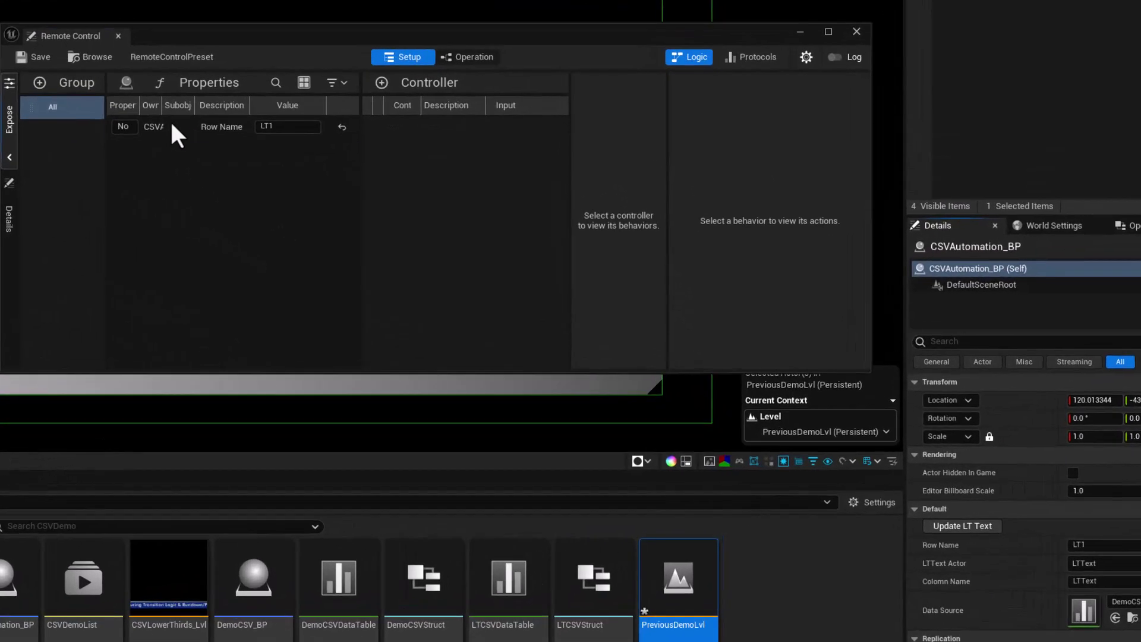
{"action": "left_click_drag", "start_coordinate": [380, 243], "coordinate": [403, 288]}
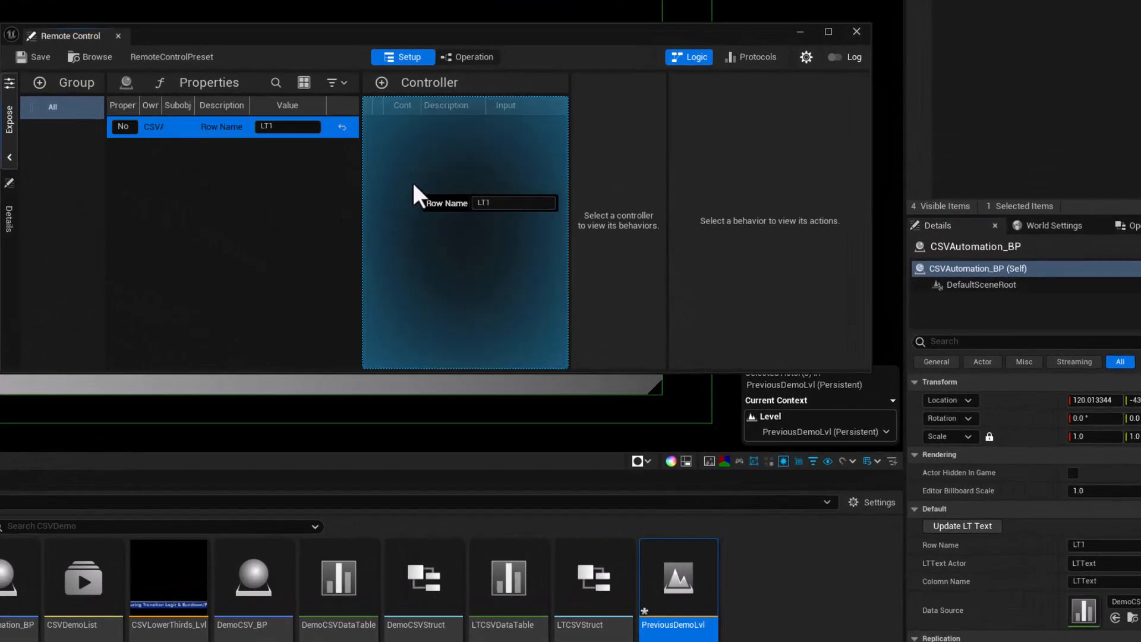
{"action": "left_click_drag", "start_coordinate": [210, 185], "coordinate": [428, 174]}
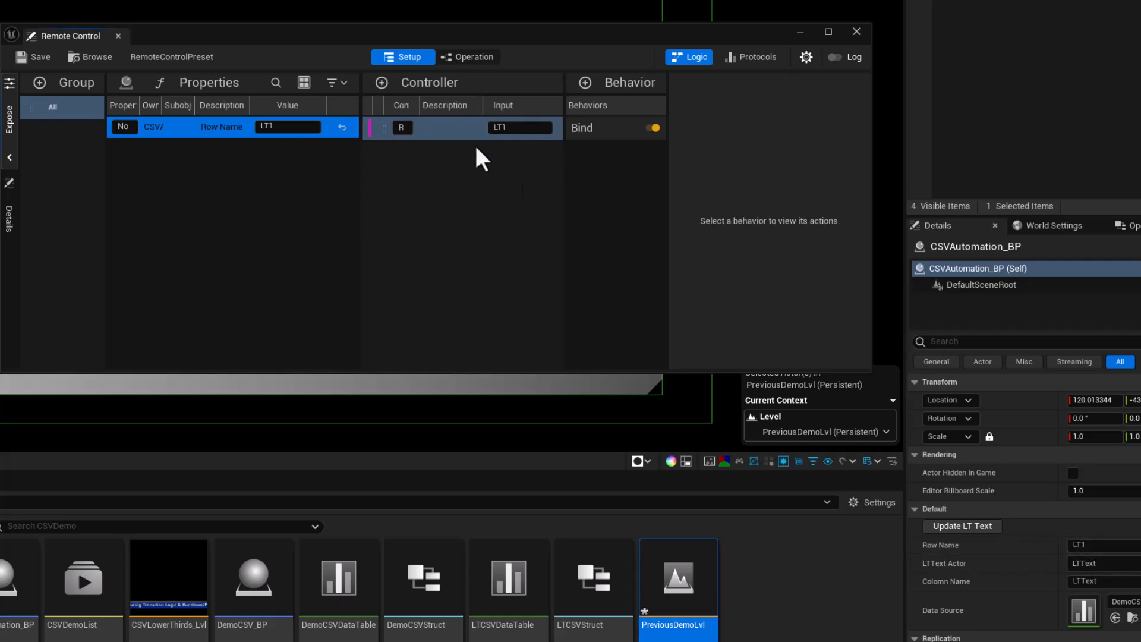
- Save the PreviousDemoLvl level and close the Remote Control window
{"action": "key", "text": "ctrl+shift+s"}
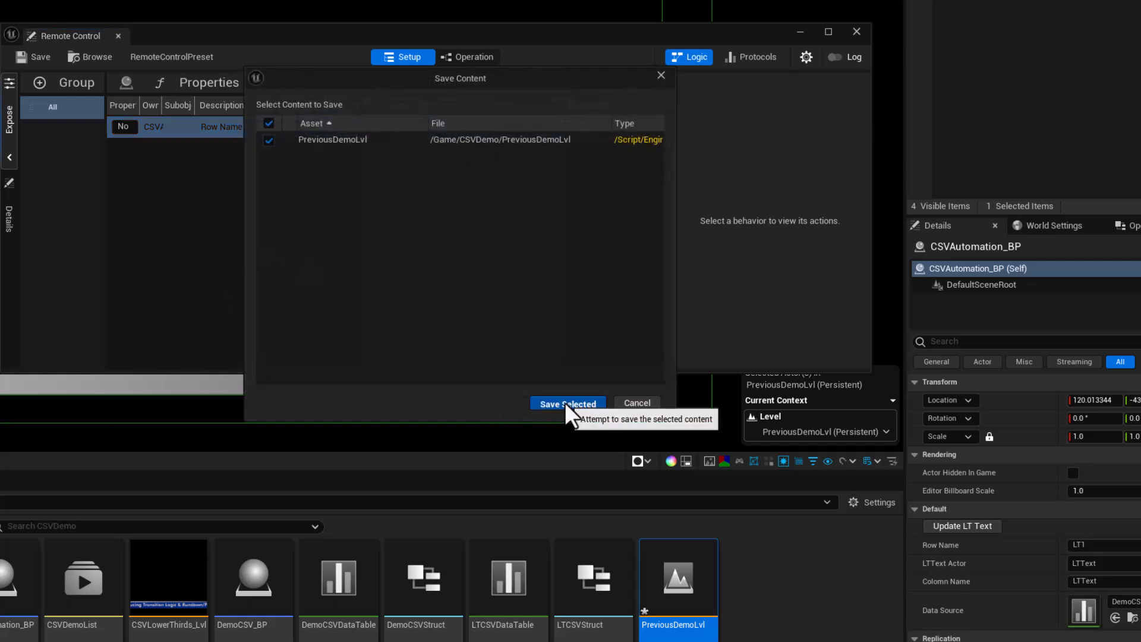
{"action": "left_click", "coordinate": [565, 402]}
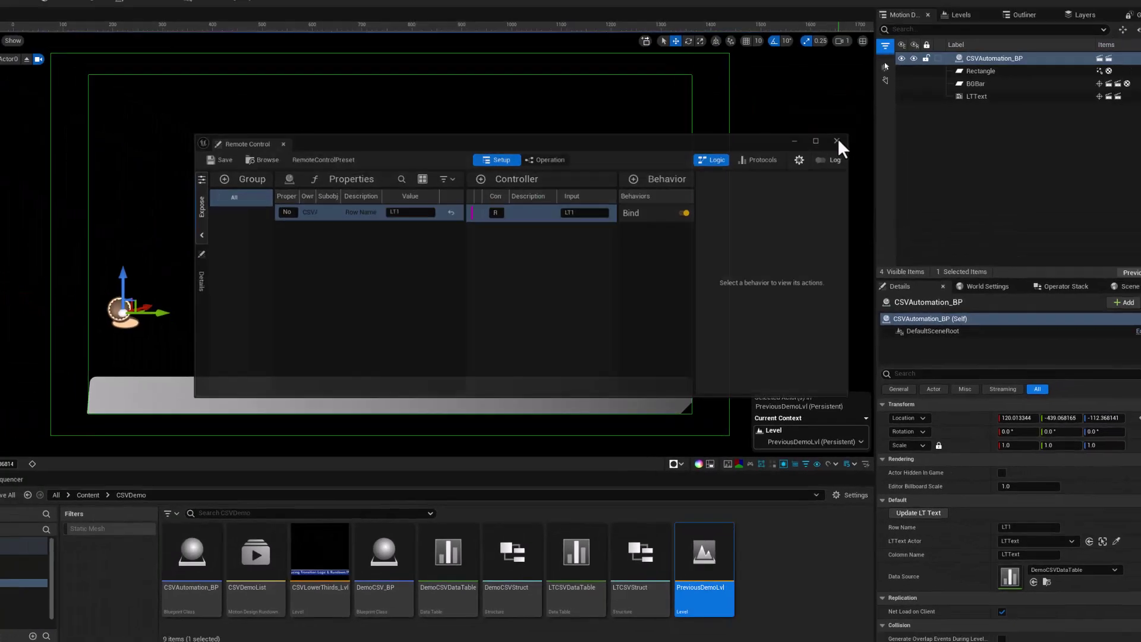
{"action": "left_click", "coordinate": [858, 31]}
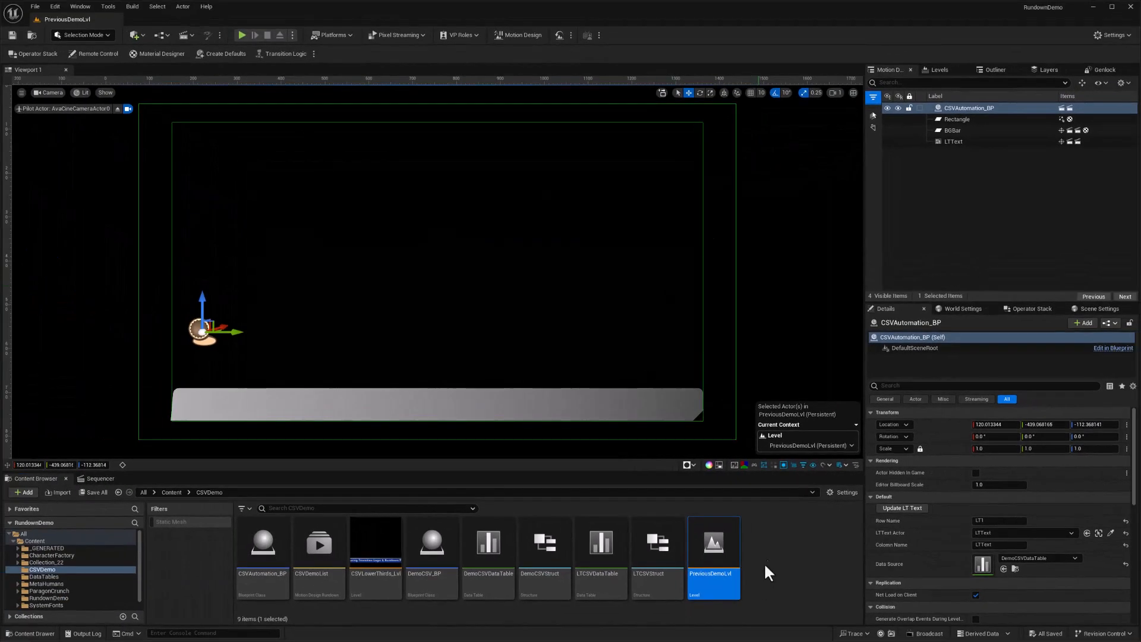
- Create a Motion Design Rundown named DemoPlaylist in CSVDemo and open it
{"action": "right_click", "coordinate": [764, 548]}
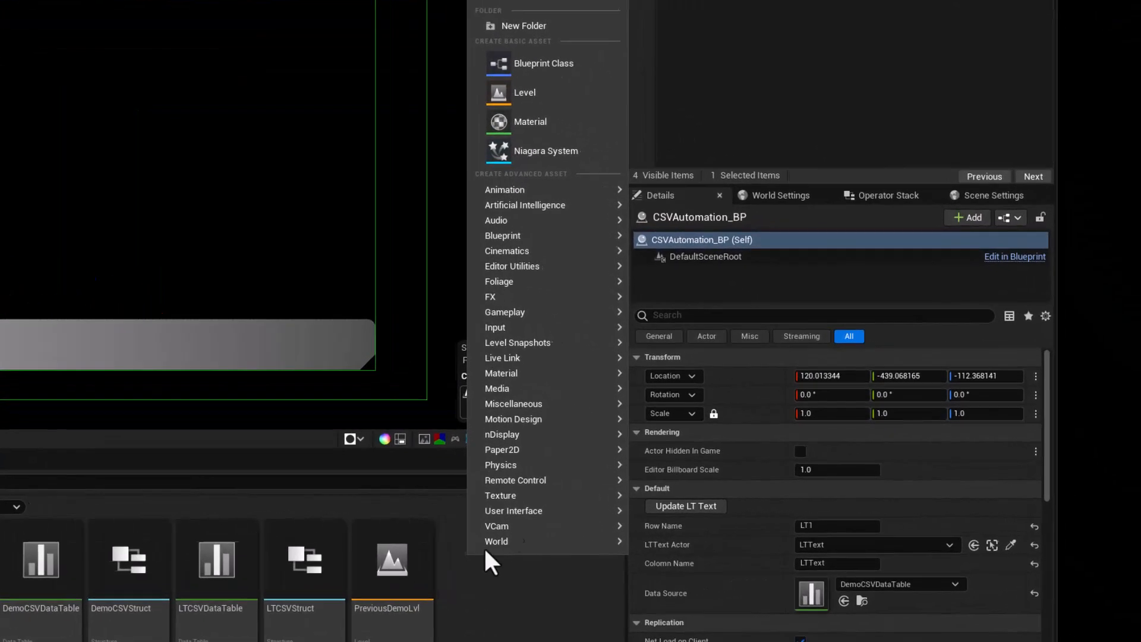
{"action": "mouse_move", "coordinate": [511, 419]}
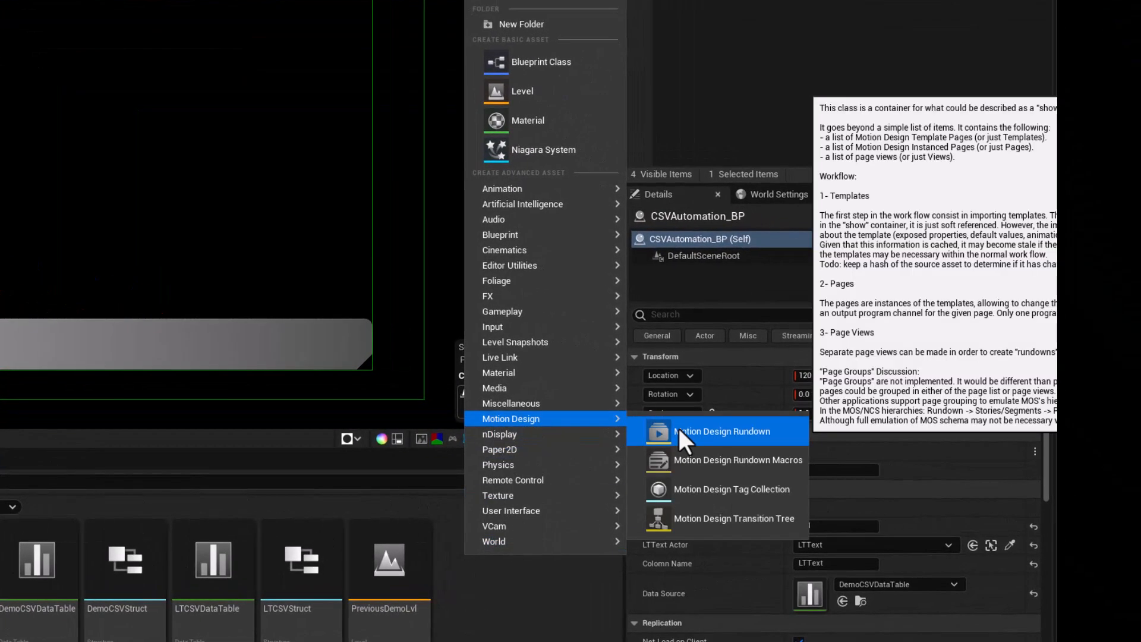
{"action": "left_click", "coordinate": [679, 427]}
{"action": "type", "text": "De"}
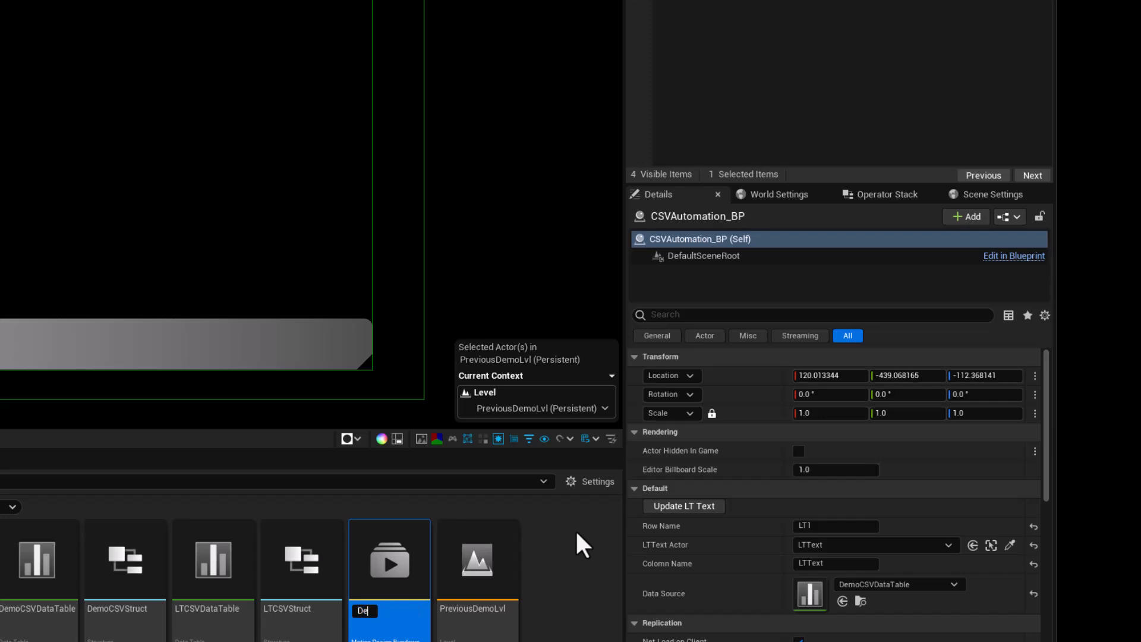
{"action": "type", "text": "moPlaylist"}
{"action": "key", "text": "Return"}
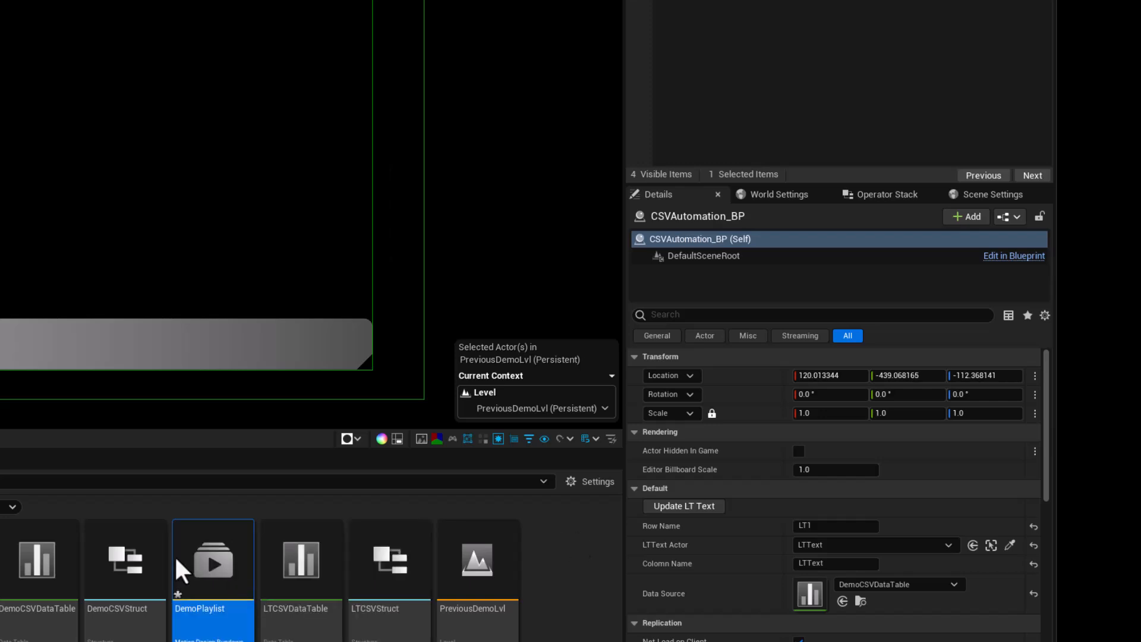
{"action": "double_click", "coordinate": [188, 550]}
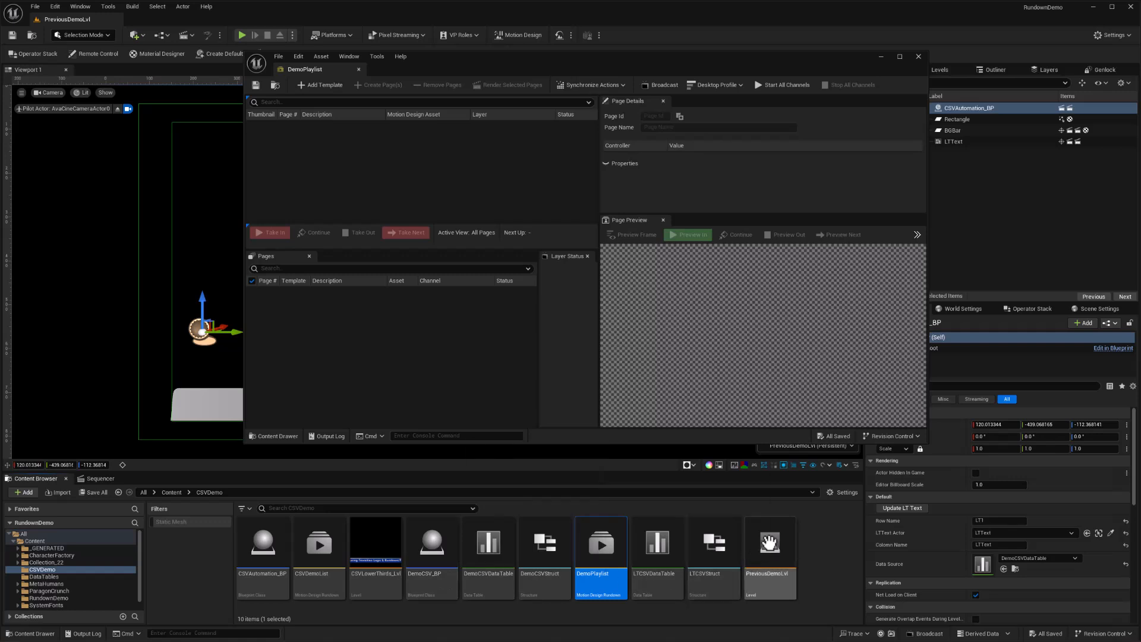
- Add PreviousDemoLvl as a template and duplicate its page into four pages
{"action": "mouse_move", "coordinate": [769, 542]}
{"action": "left_mouse_down"}
{"action": "mouse_move", "coordinate": [323, 120]}
{"action": "mouse_move", "coordinate": [328, 138]}
{"action": "left_mouse_up"}
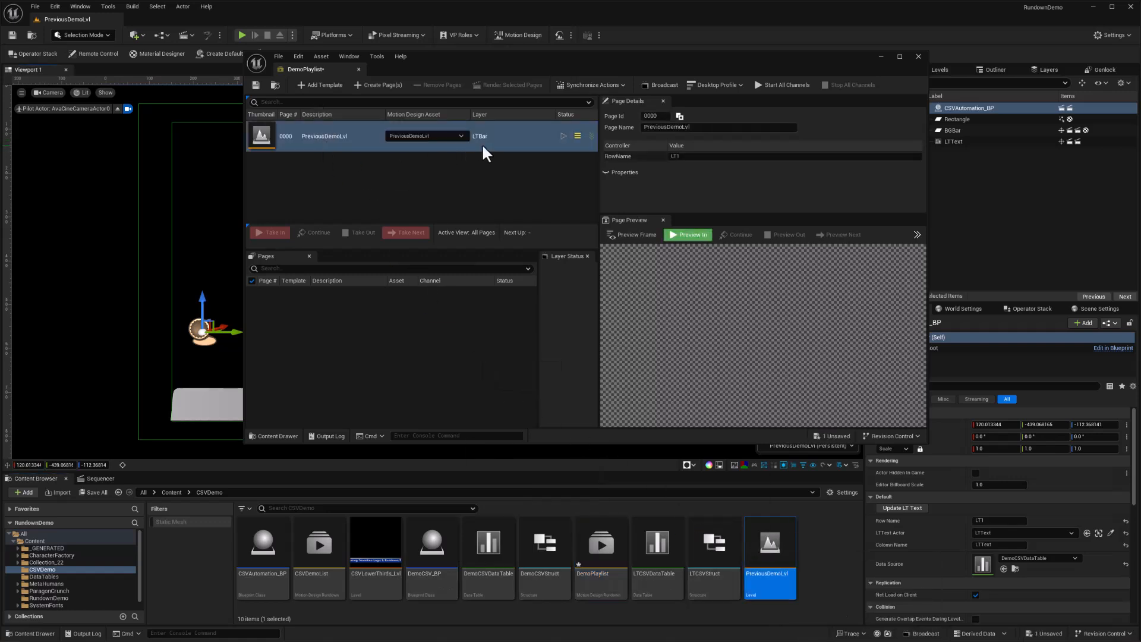
{"action": "double_click", "coordinate": [324, 134]}
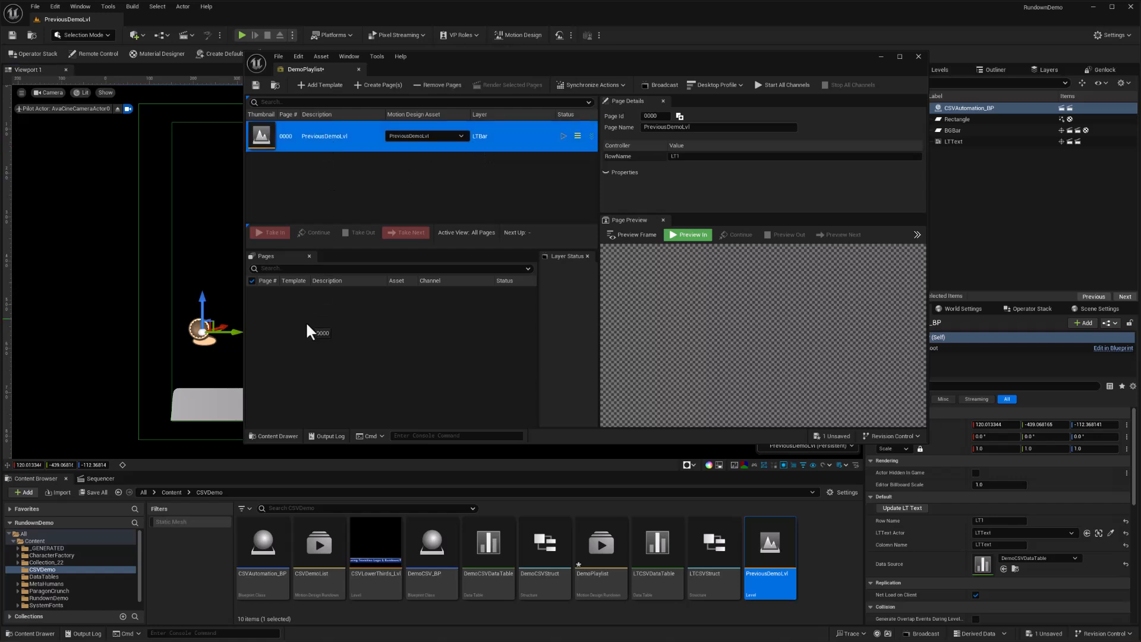
{"action": "left_click", "coordinate": [324, 294]}
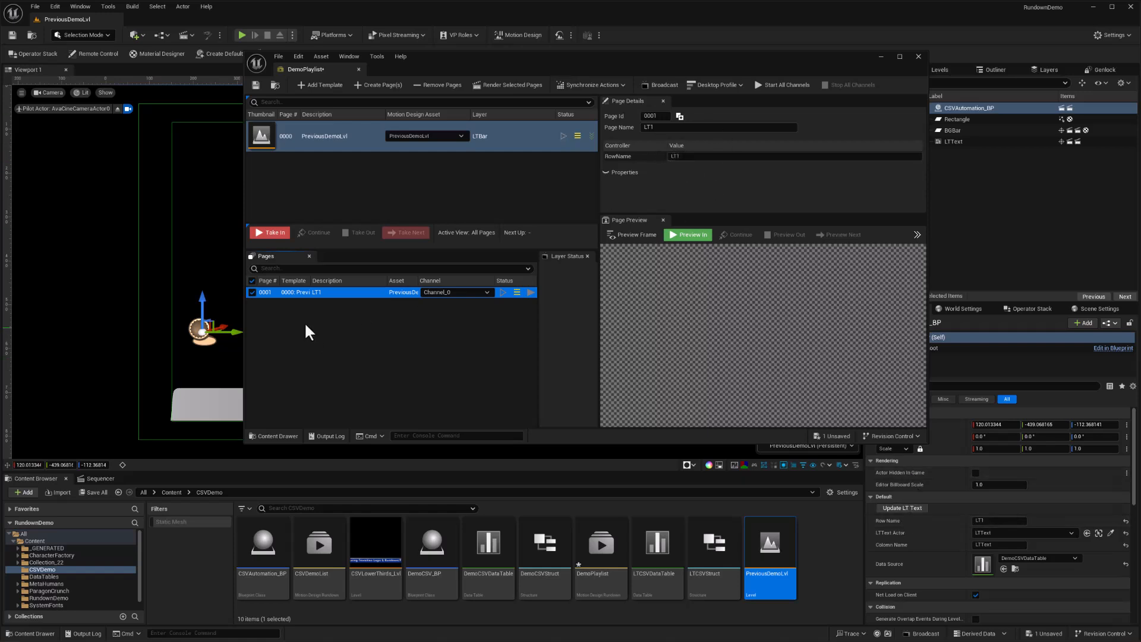
{"action": "key", "text": "ctrl+d"}
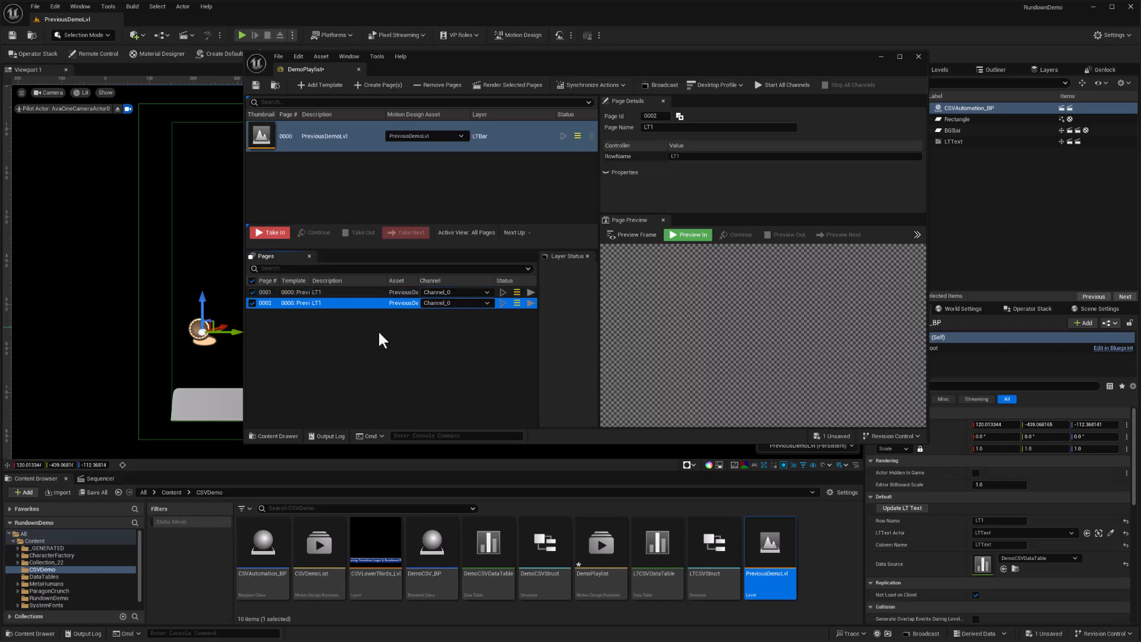
{"action": "key", "text": "ctrl+d"}
{"action": "key", "text": "ctrl+d"}
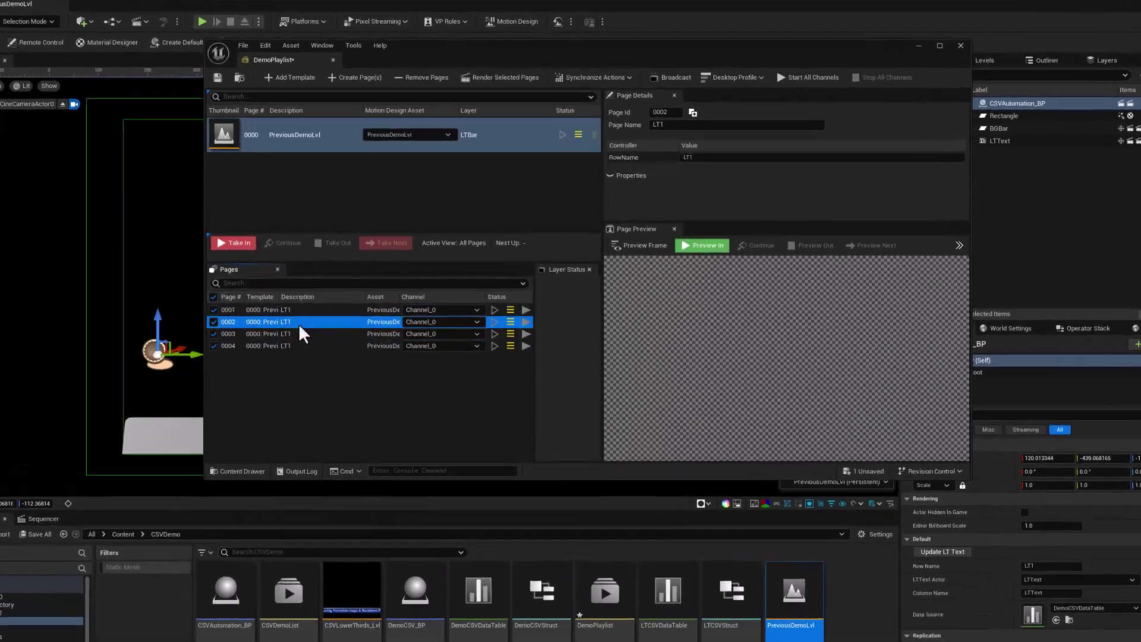
- Set page 0002's RowName to LT2 and page 0003's to LT4, leaving page 0004 unchanged
{"action": "left_click", "coordinate": [295, 303]}
{"action": "left_click", "coordinate": [716, 162]}
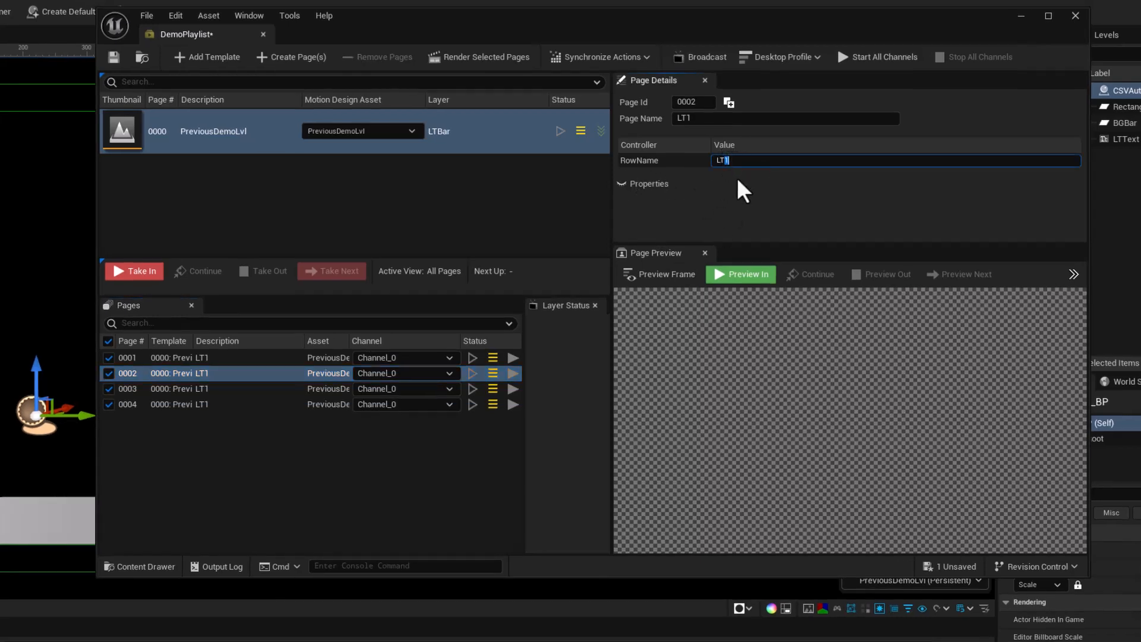
{"action": "type", "text": "2"}
{"action": "left_click", "coordinate": [198, 391]}
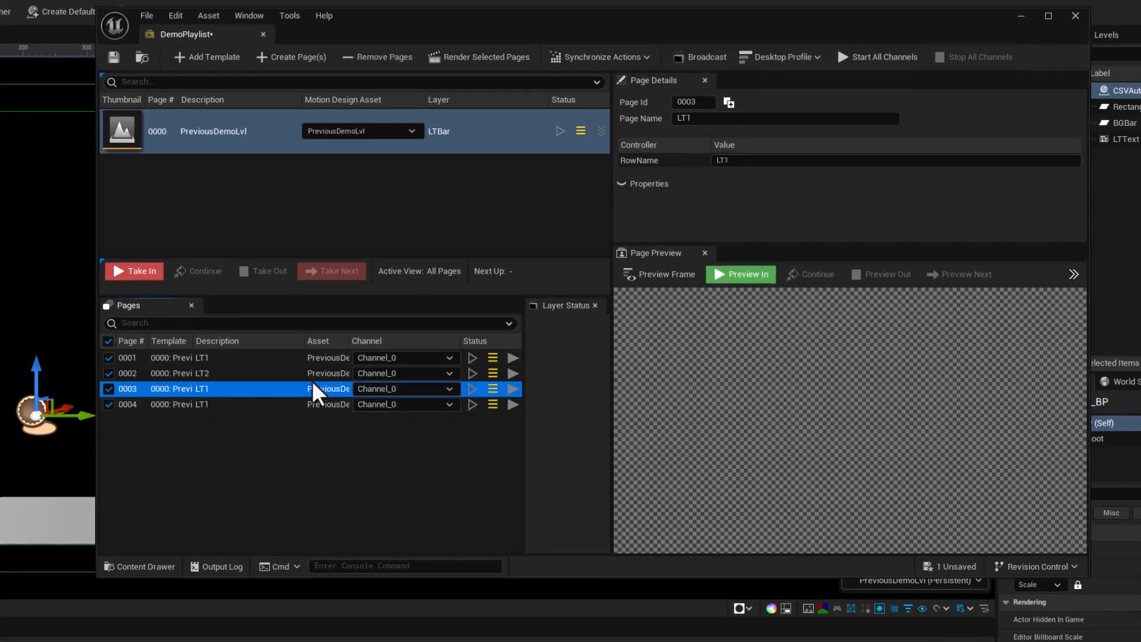
{"action": "left_click", "coordinate": [723, 164]}
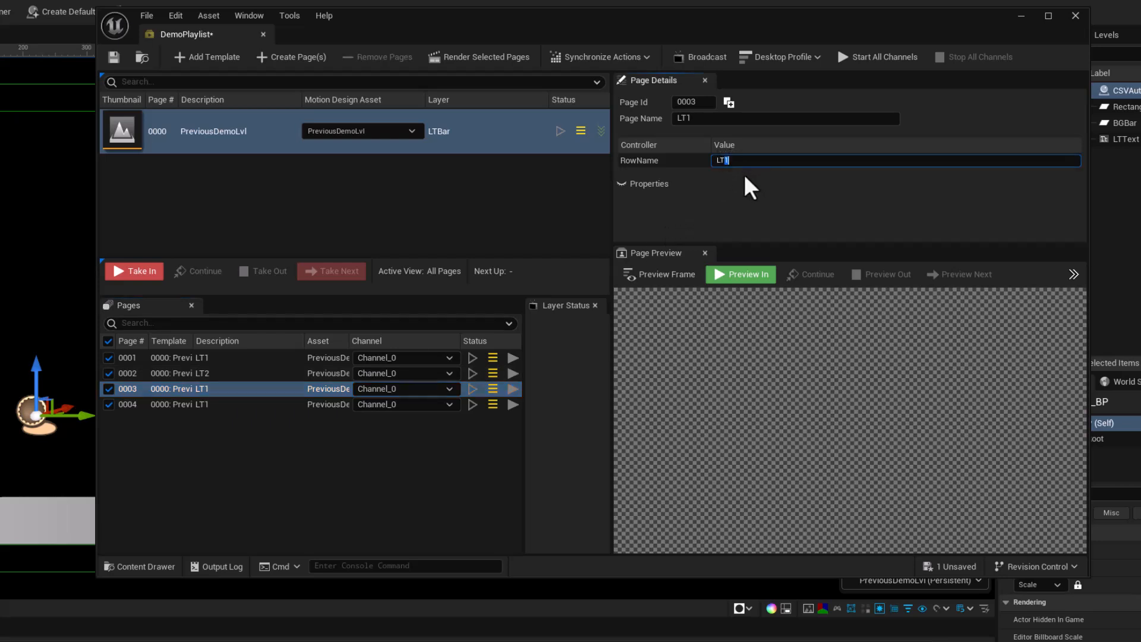
{"action": "type", "text": "4"}
{"action": "left_click", "coordinate": [203, 406]}
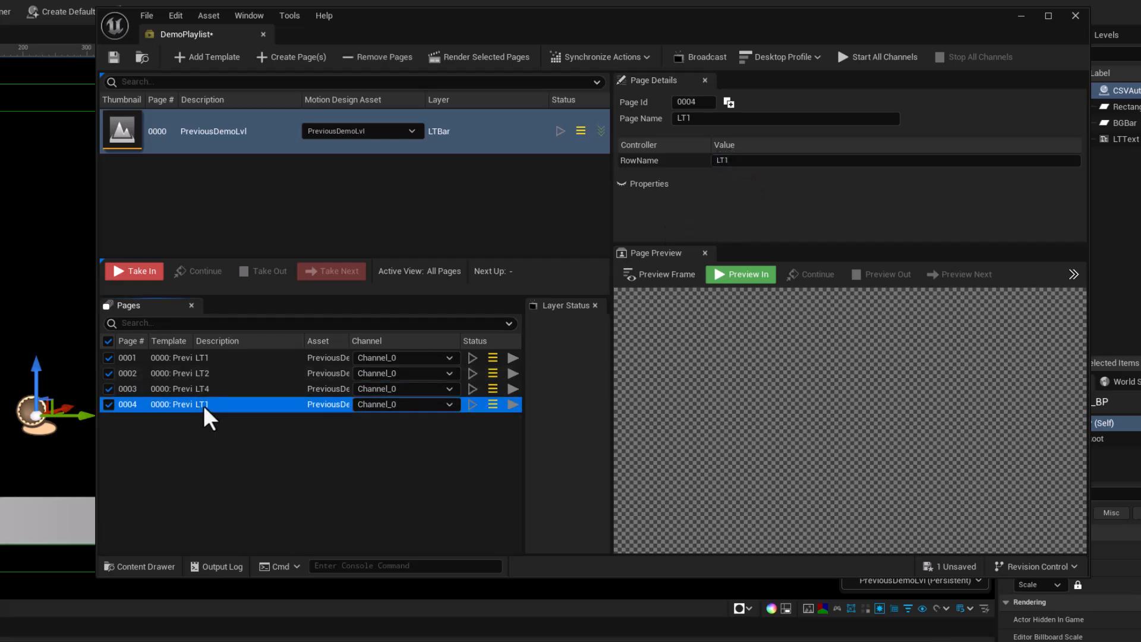
{"action": "left_click", "coordinate": [728, 163]}
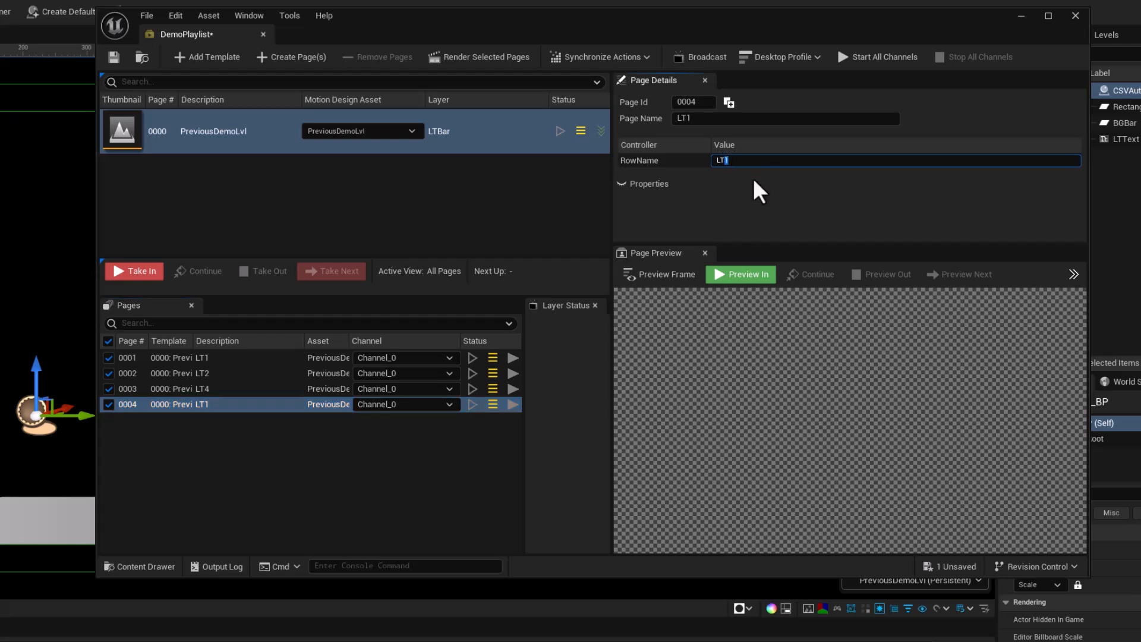
{"action": "type", "text": "6"}
{"action": "left_click", "coordinate": [304, 466]}
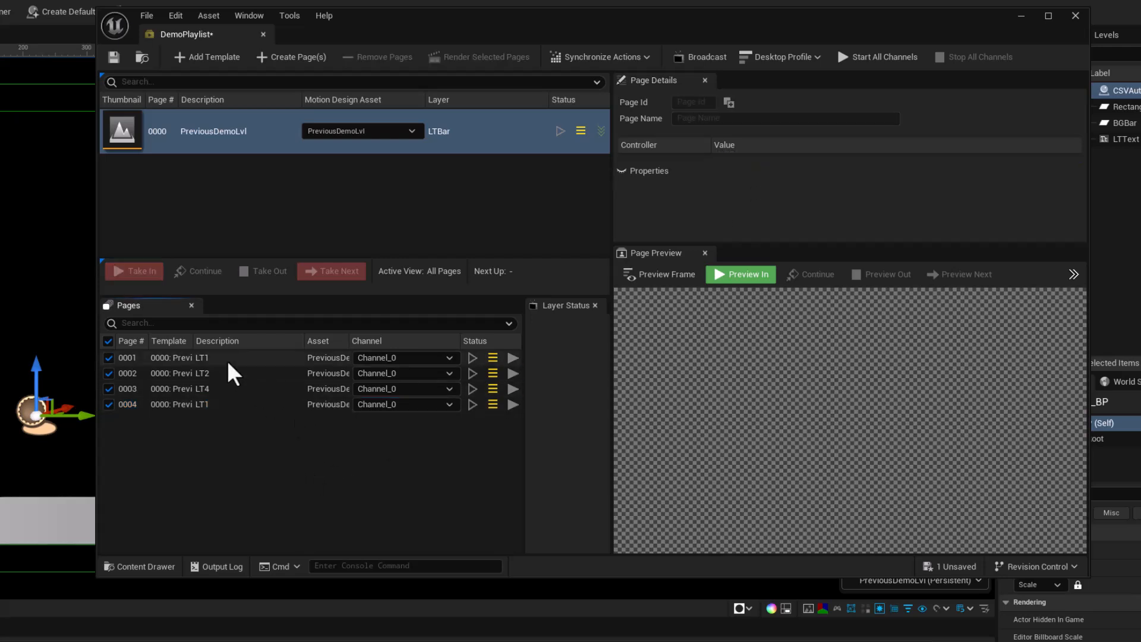
{"action": "left_click", "coordinate": [226, 360]}
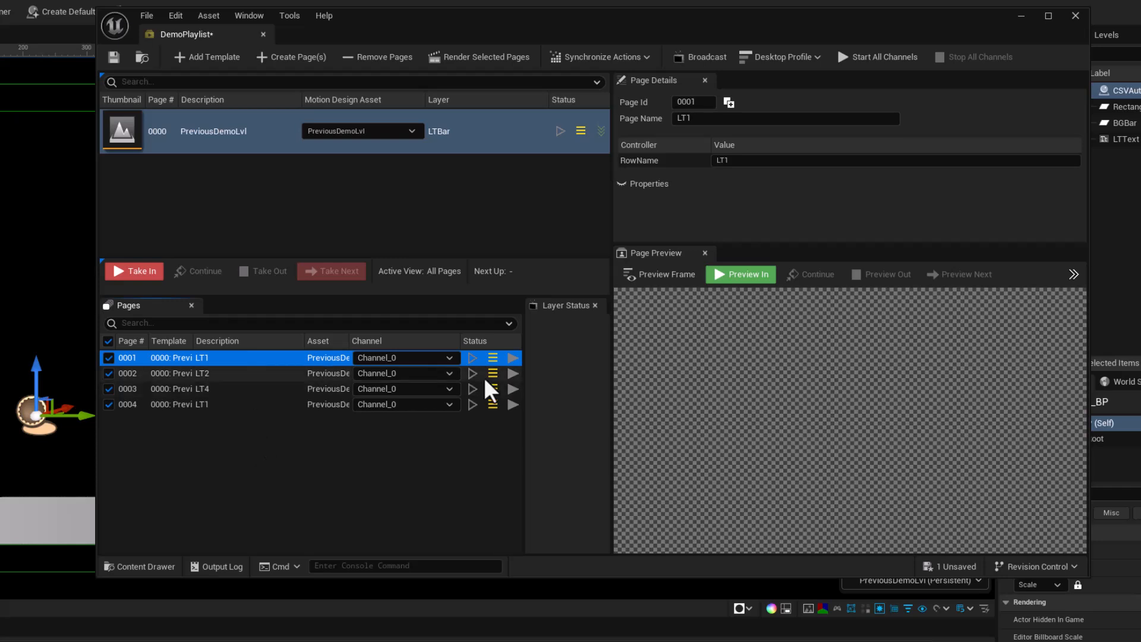
- Preview page 0001 and step through pages 0002–0004 with Preview Next
{"action": "left_click", "coordinate": [742, 275]}
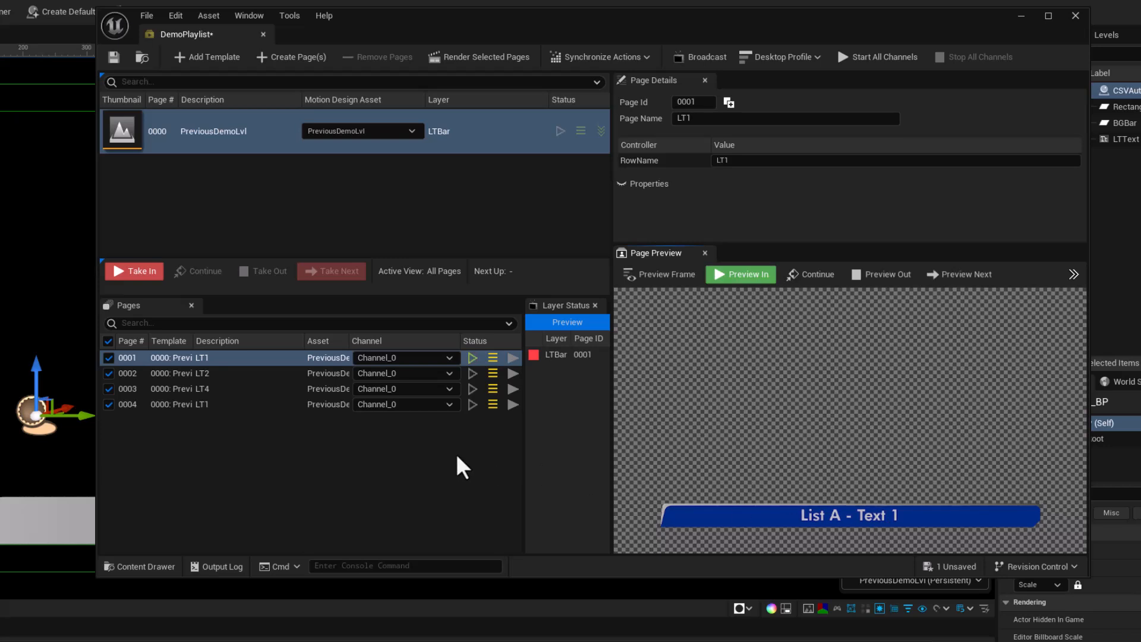
{"action": "left_click", "coordinate": [960, 275]}
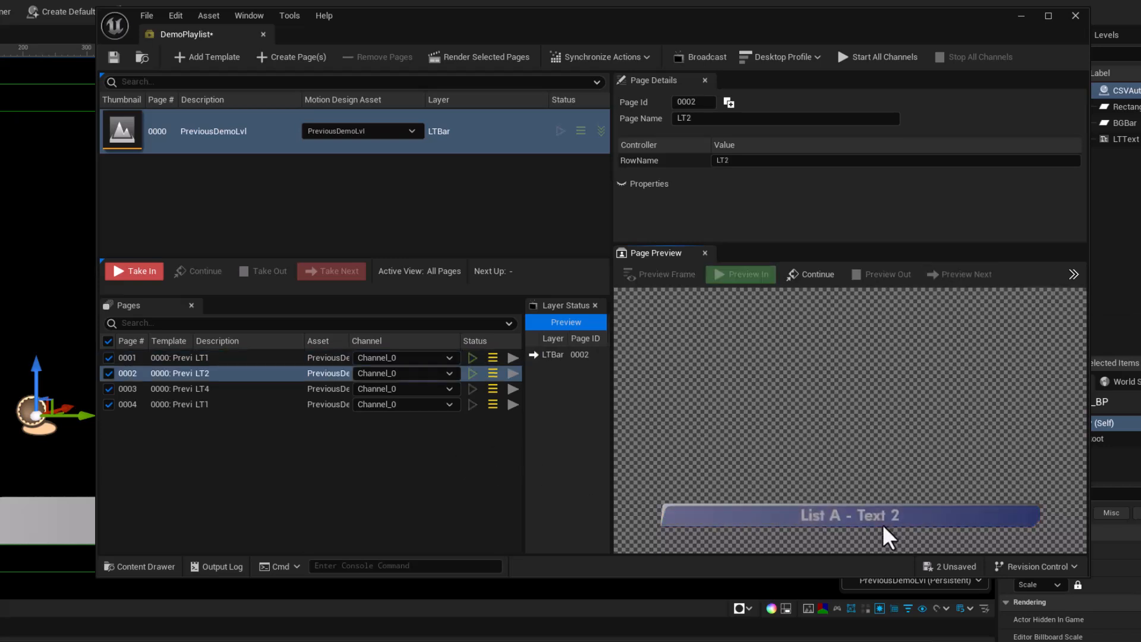
{"action": "left_click", "coordinate": [949, 276]}
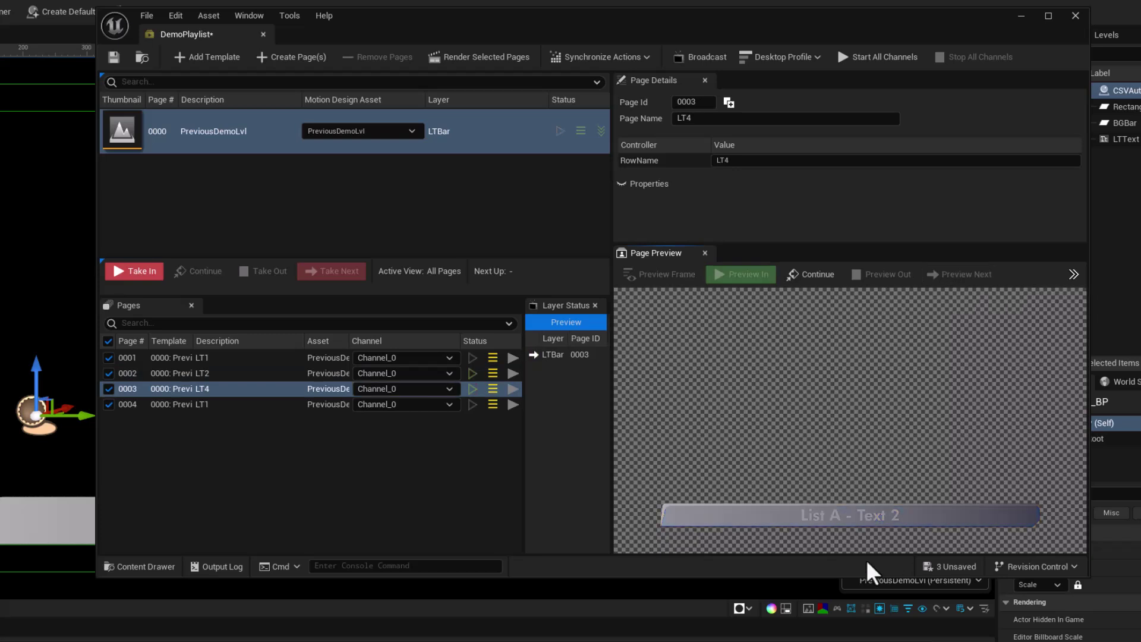
{"action": "left_click", "coordinate": [958, 276]}
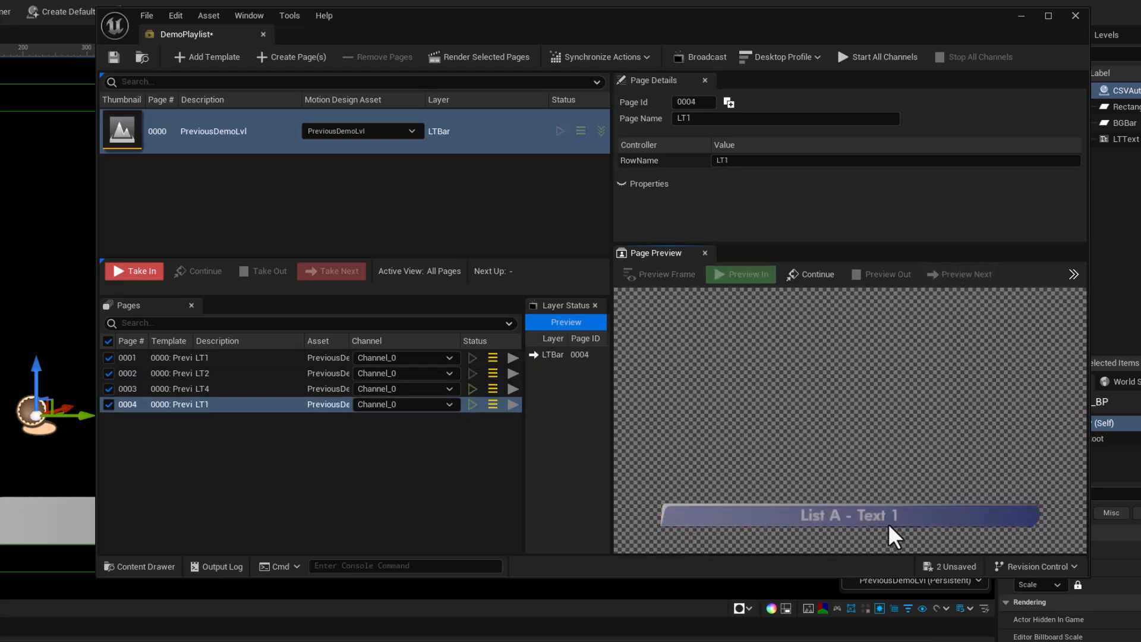
- Set page 0004's RowName to LT6, replay its preview, then preview page 0001 again
{"action": "left_click", "coordinate": [732, 160]}
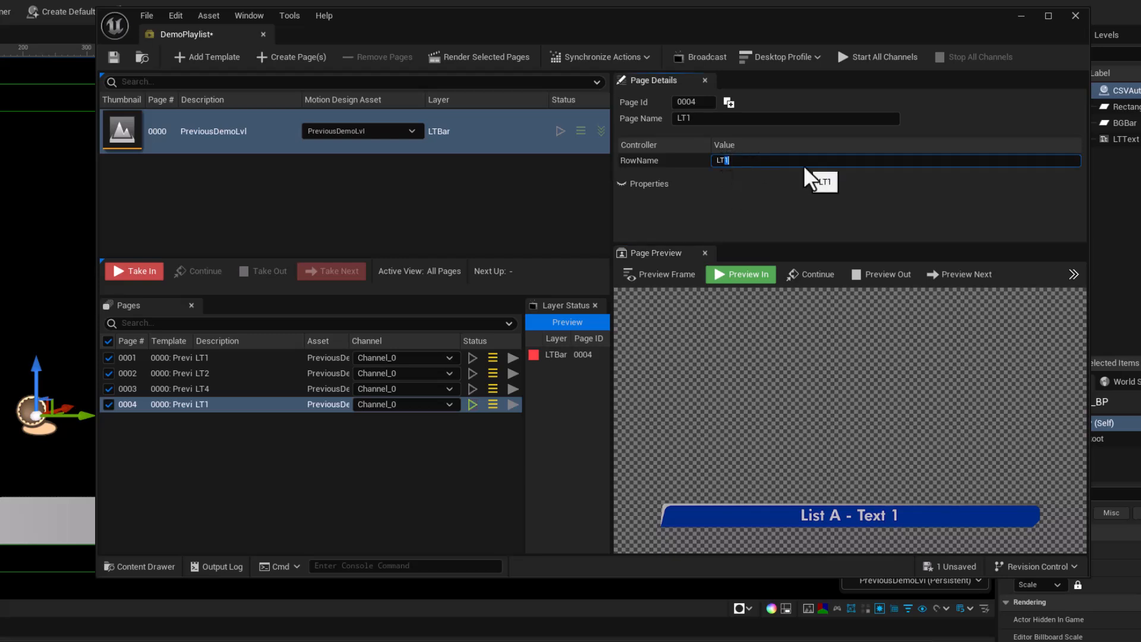
{"action": "type", "text": "6"}
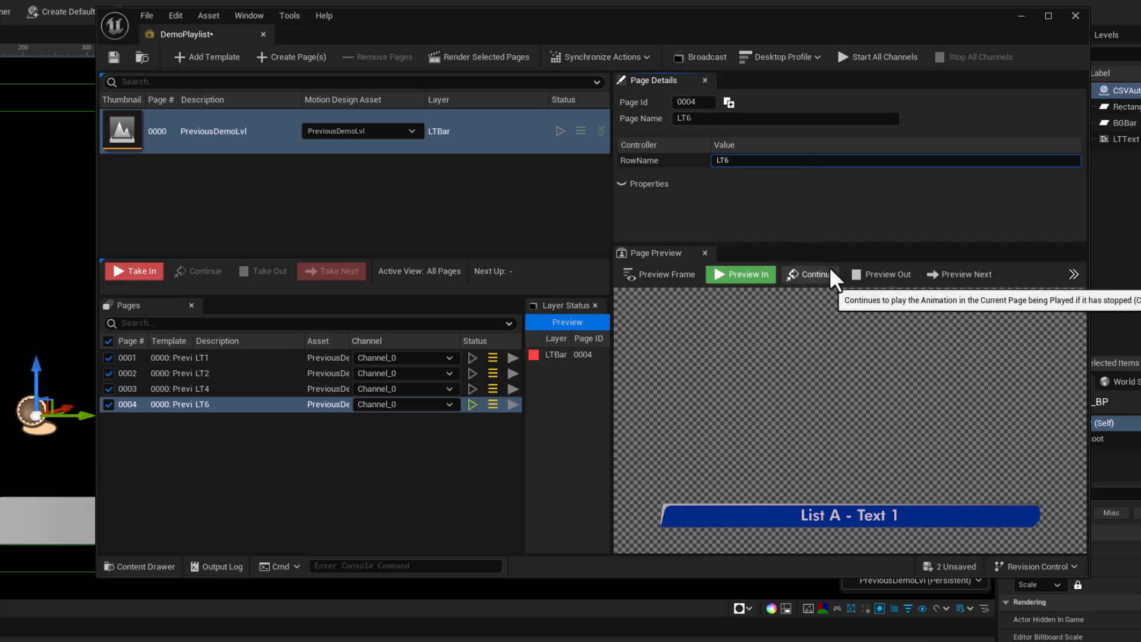
{"action": "left_click", "coordinate": [751, 274]}
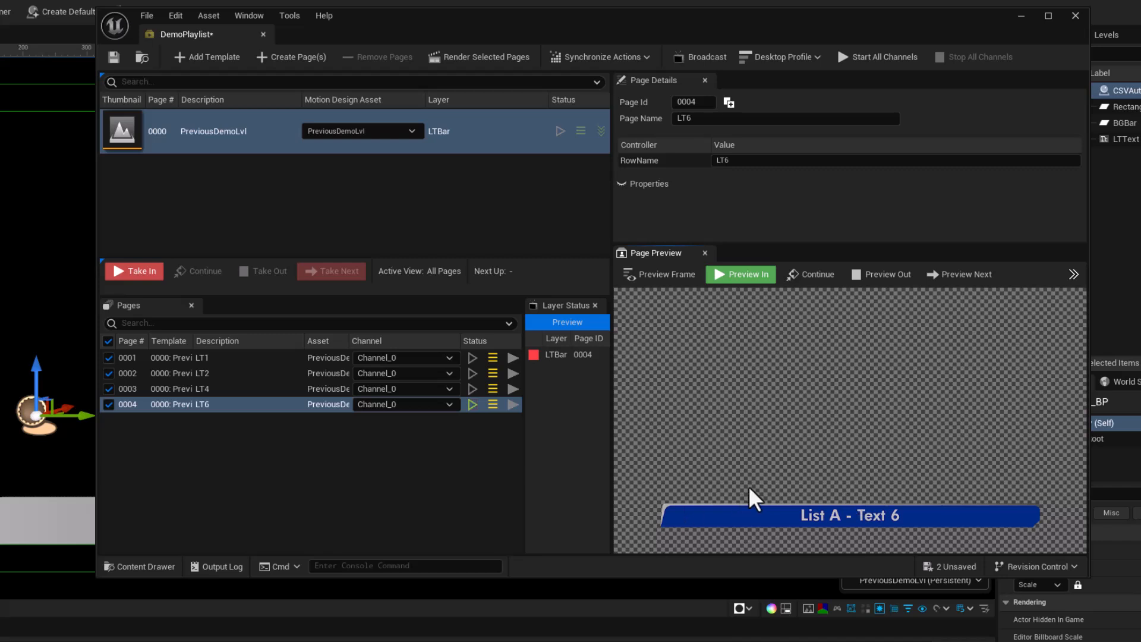
{"action": "left_click", "coordinate": [227, 358]}
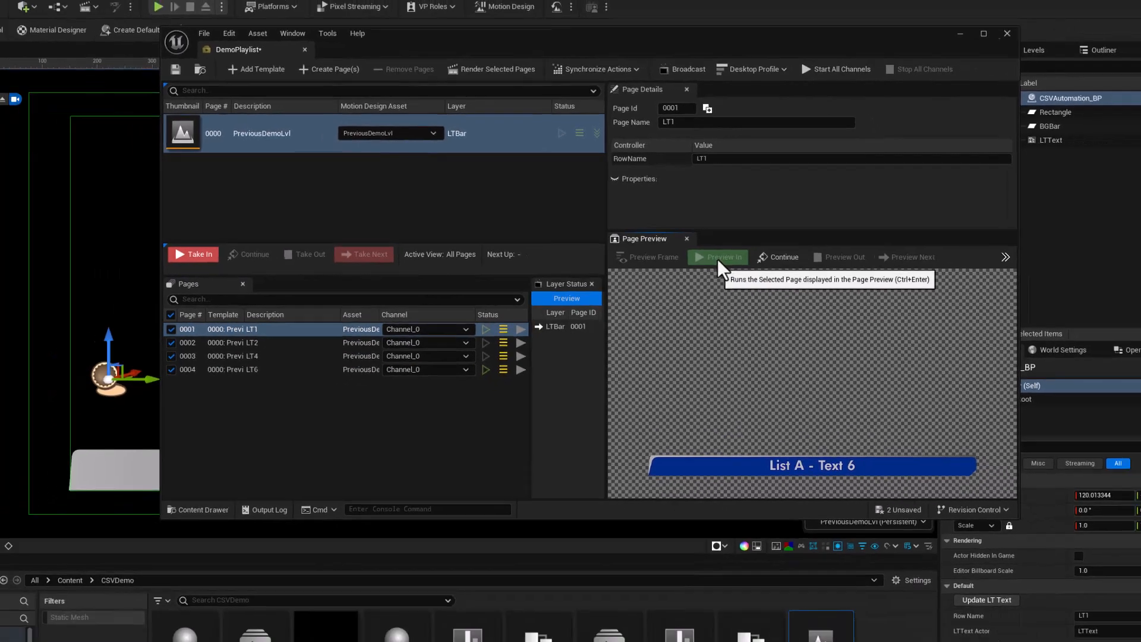
{"action": "left_click", "coordinate": [691, 234]}
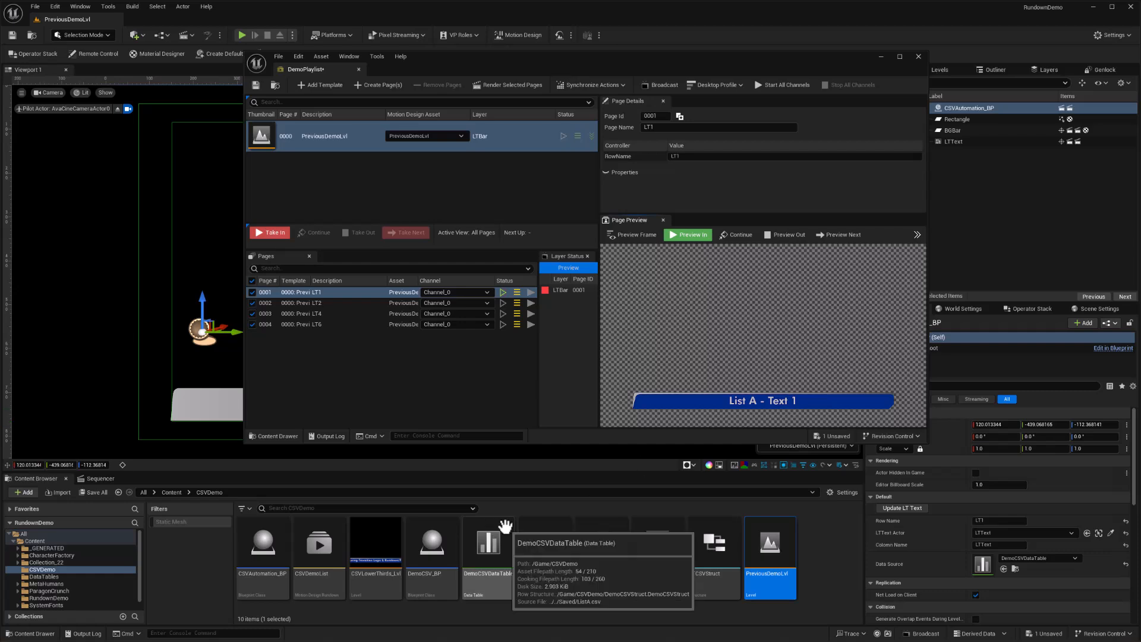
- Reimport DemoCSVDataTable with ListB.csv as its new source file
{"action": "right_click", "coordinate": [479, 546]}
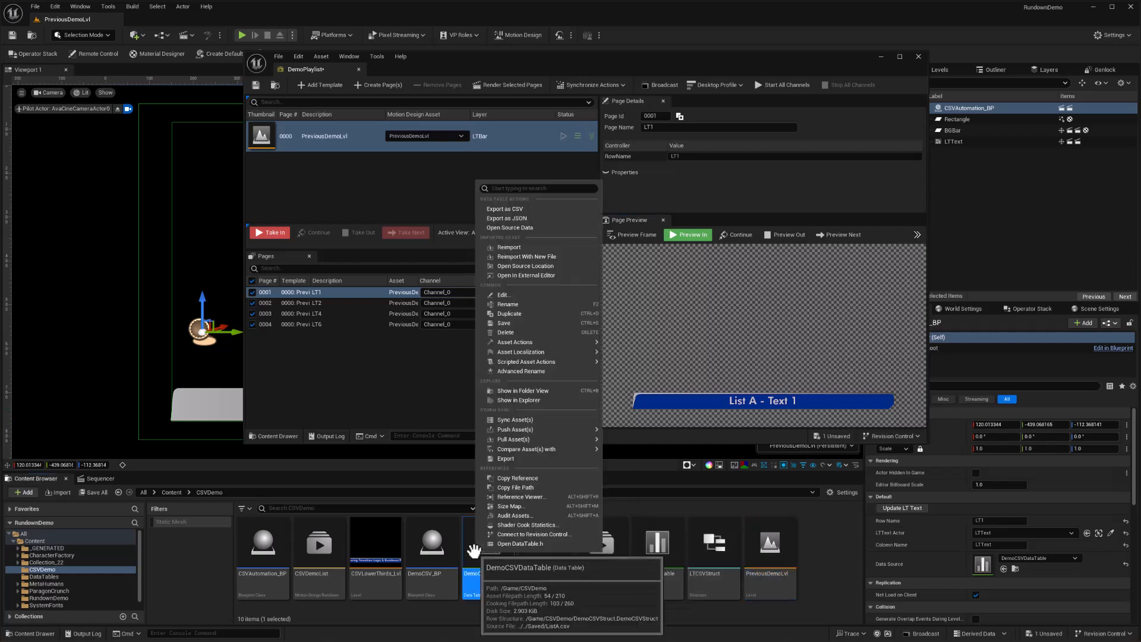
{"action": "left_click", "coordinate": [522, 257]}
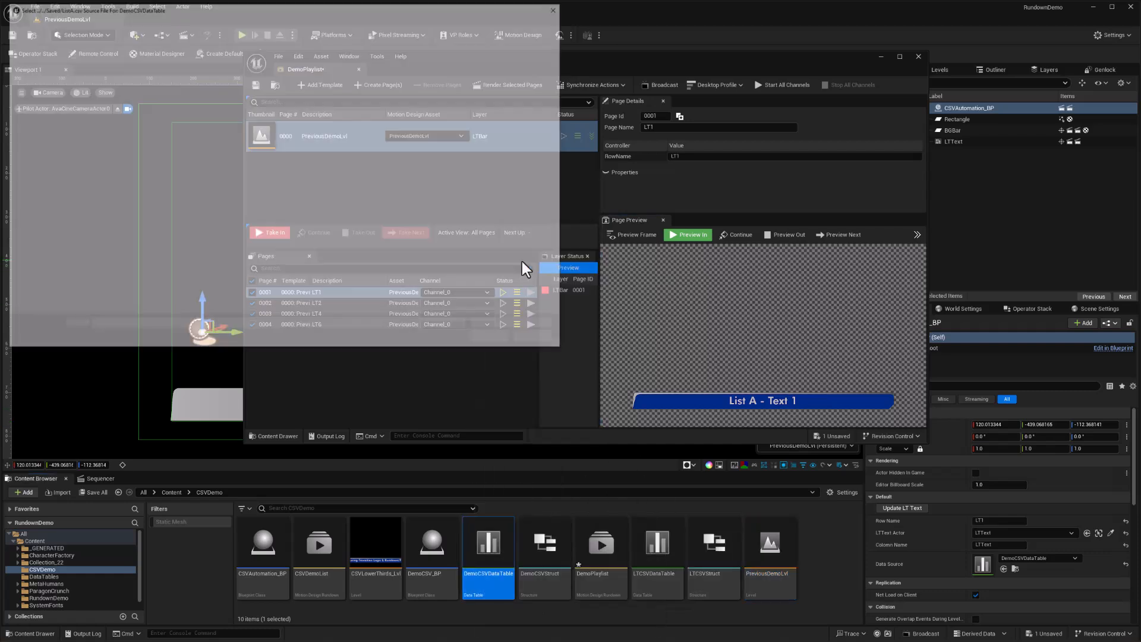
{"action": "left_click", "coordinate": [193, 183]}
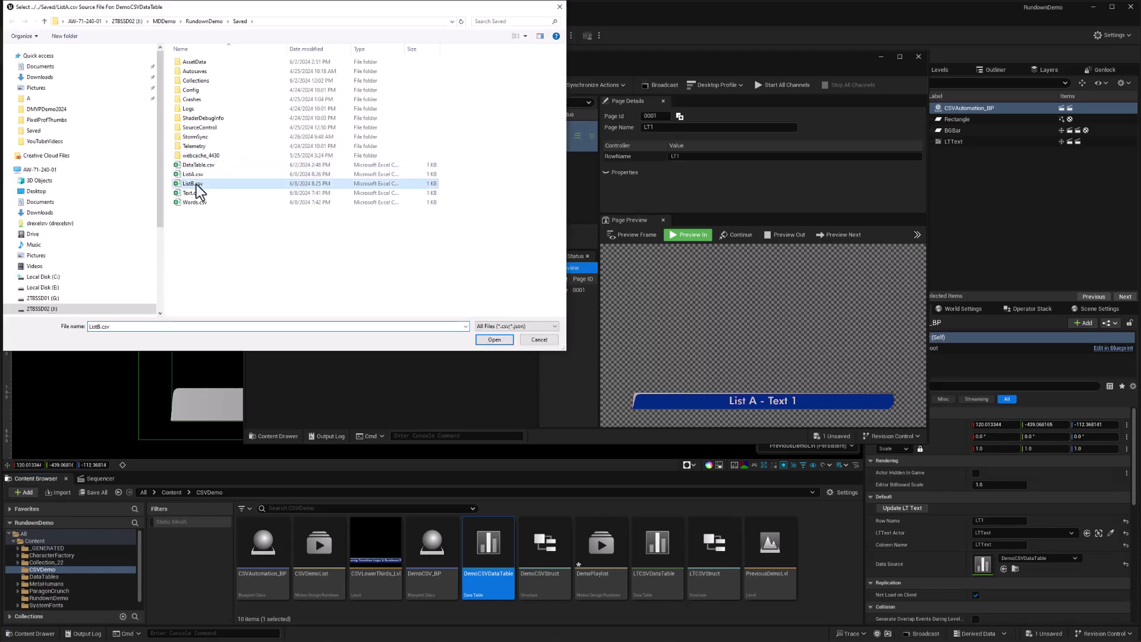
{"action": "left_click", "coordinate": [497, 340]}
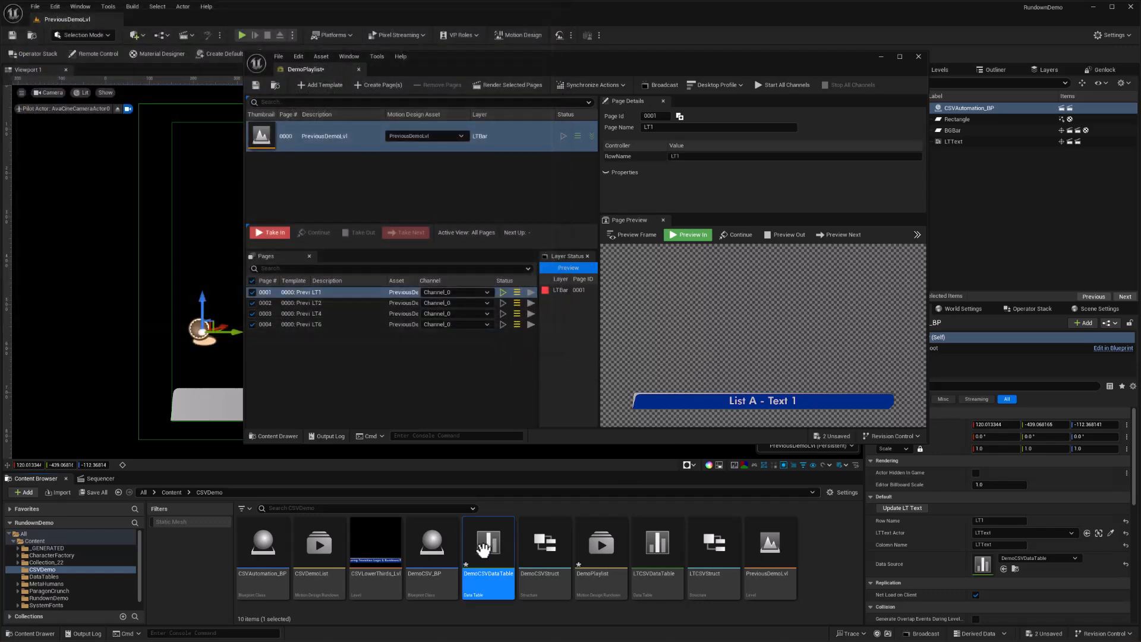
- Step Preview Next through pages 0002–0004, showing the List B titles 2, 4 and 6
{"action": "left_click", "coordinate": [827, 239]}
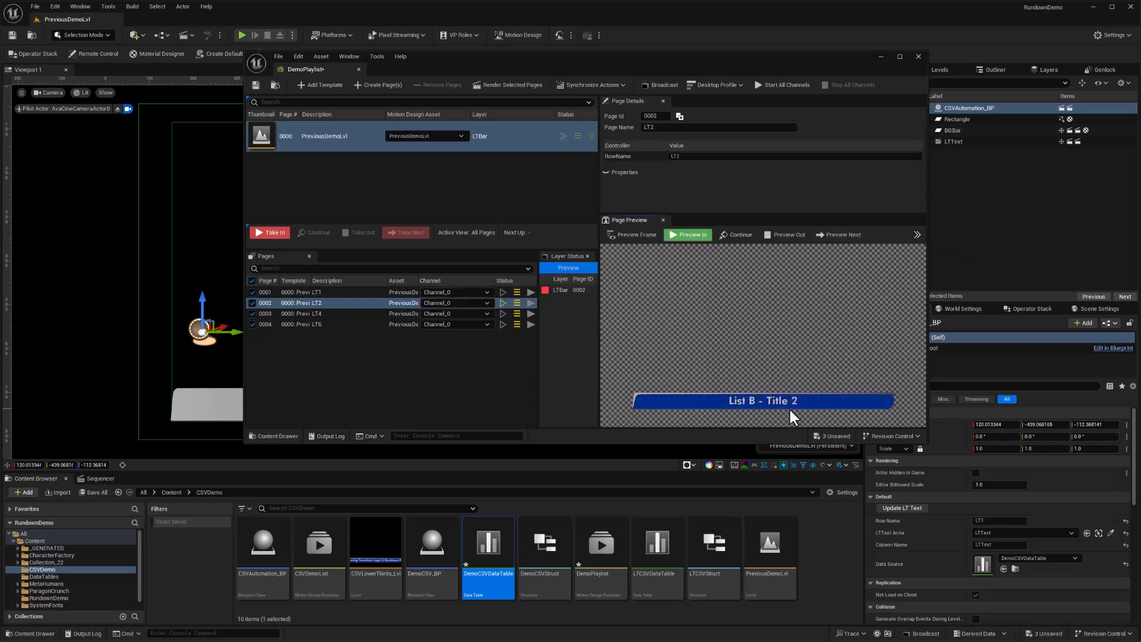
{"action": "left_click", "coordinate": [833, 236]}
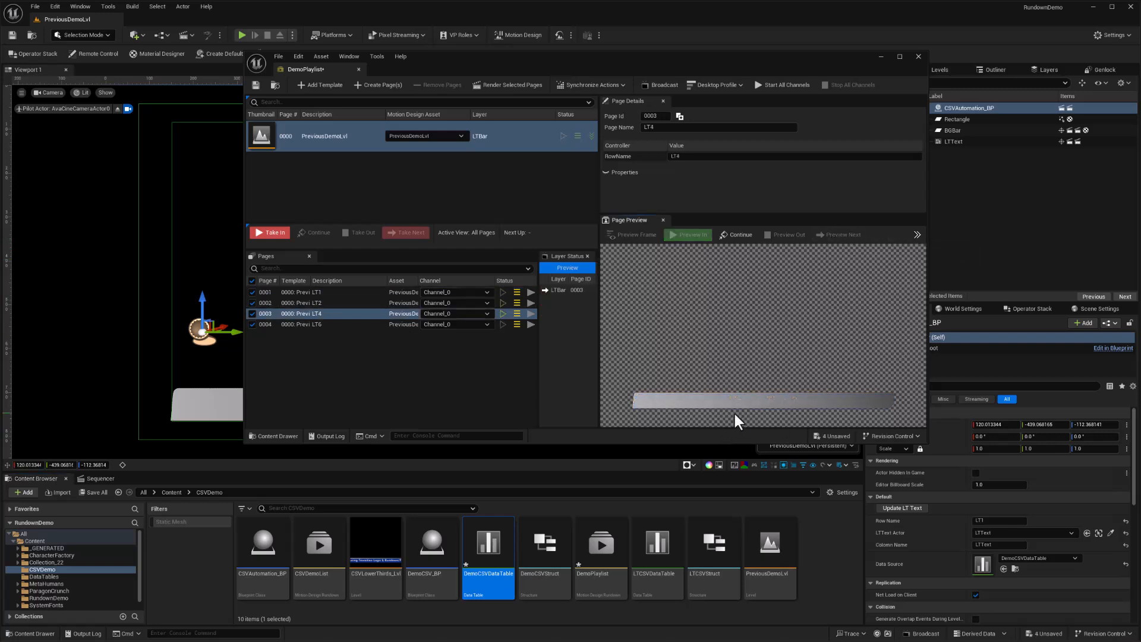
{"action": "left_click", "coordinate": [827, 235]}
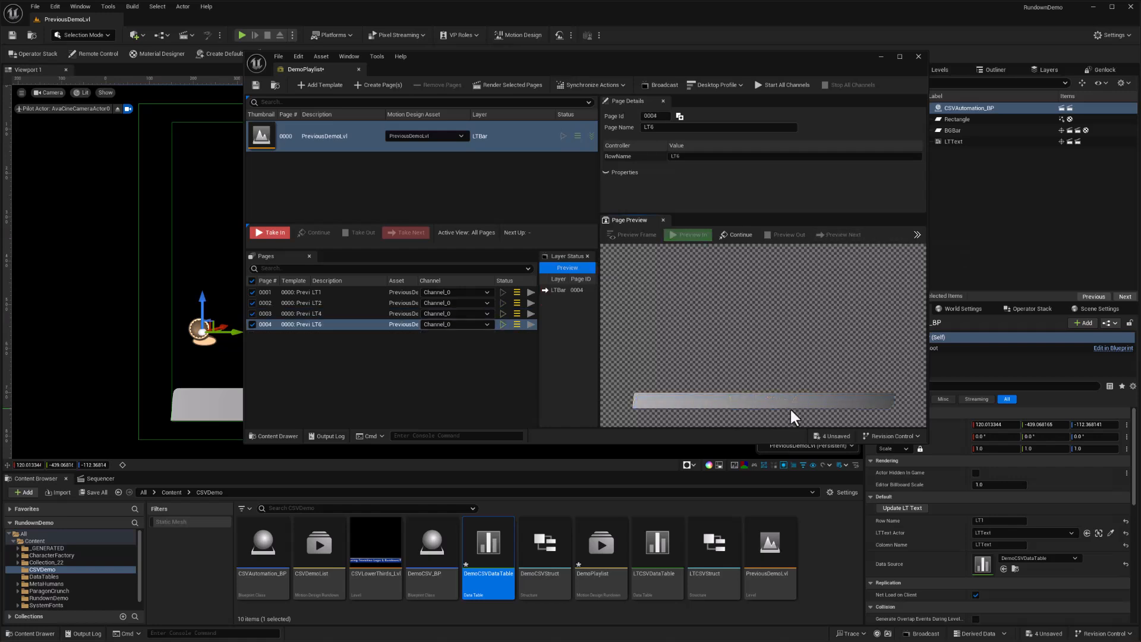